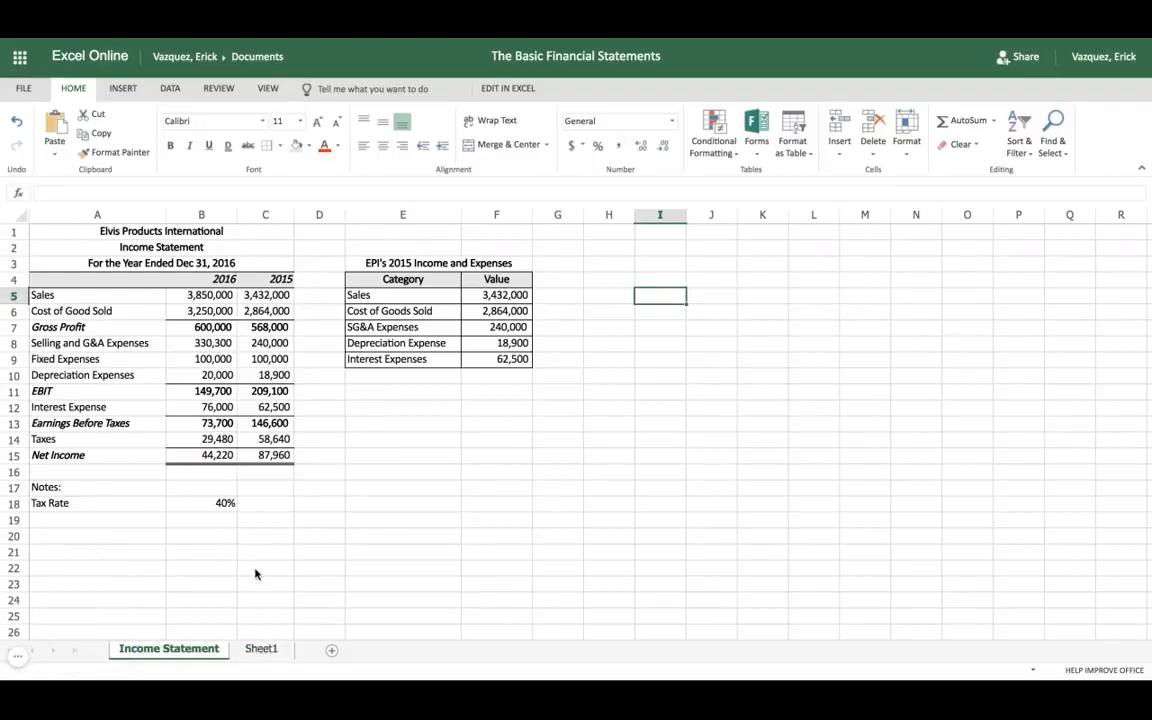
On Sheet1, enter the company title "Elvis Products International" in cell A1.
click(259, 652)
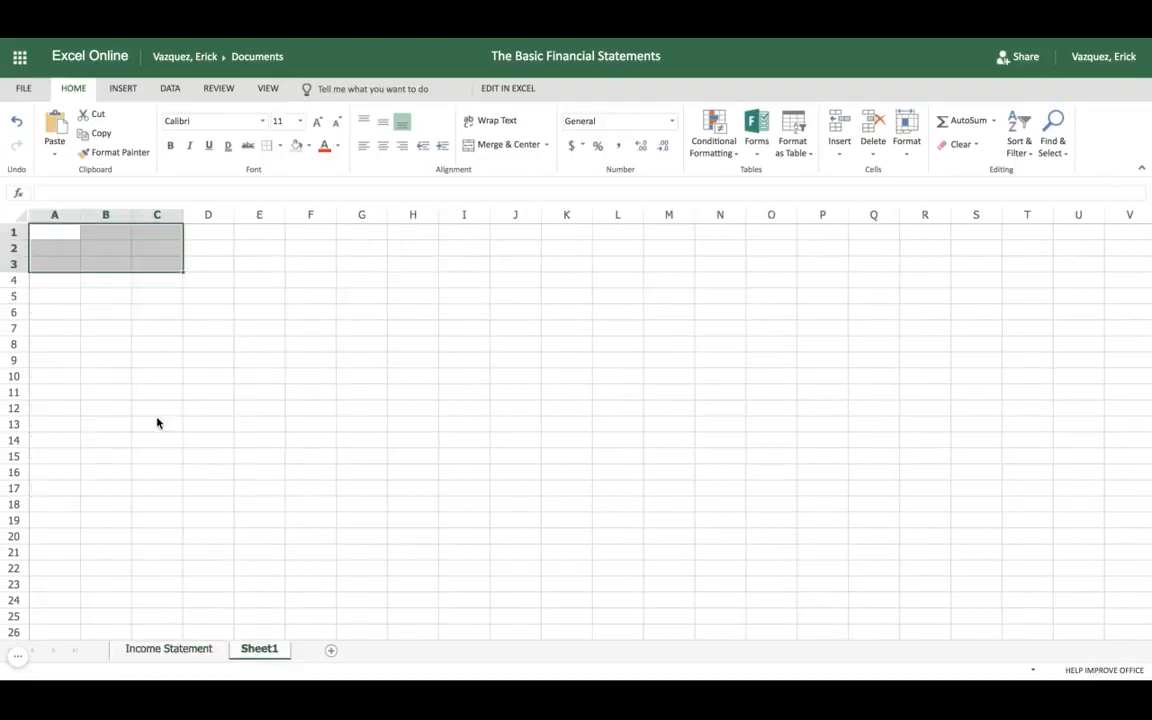
click(118, 360)
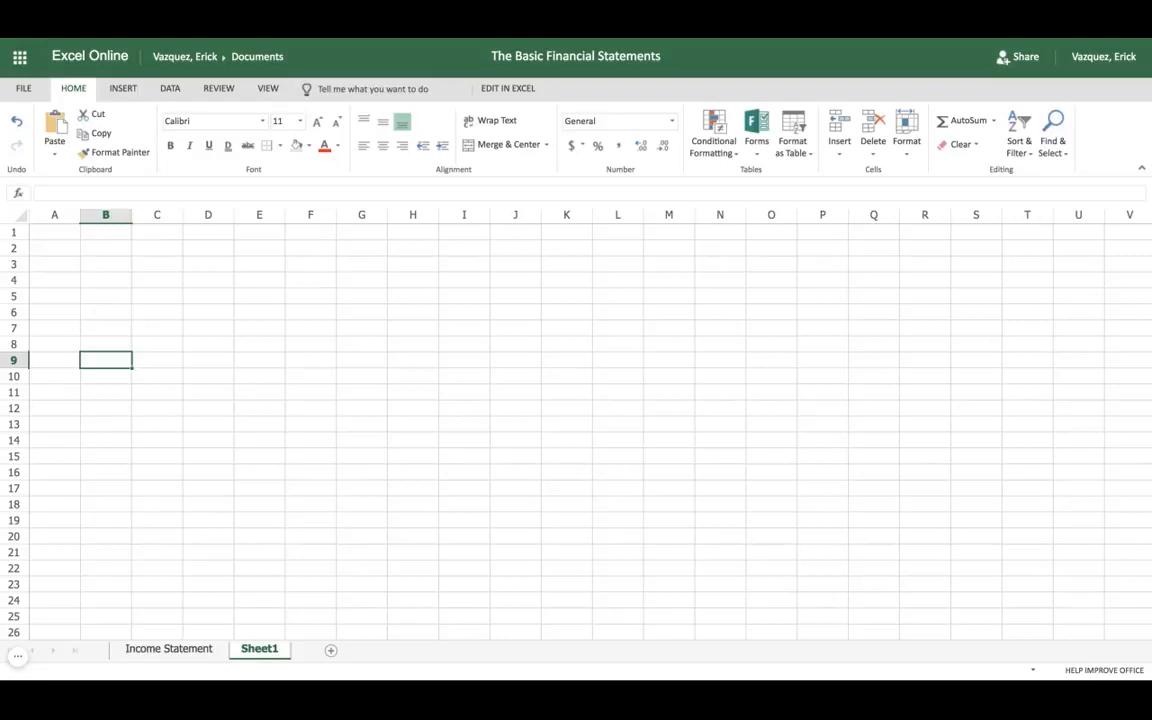
click(55, 234)
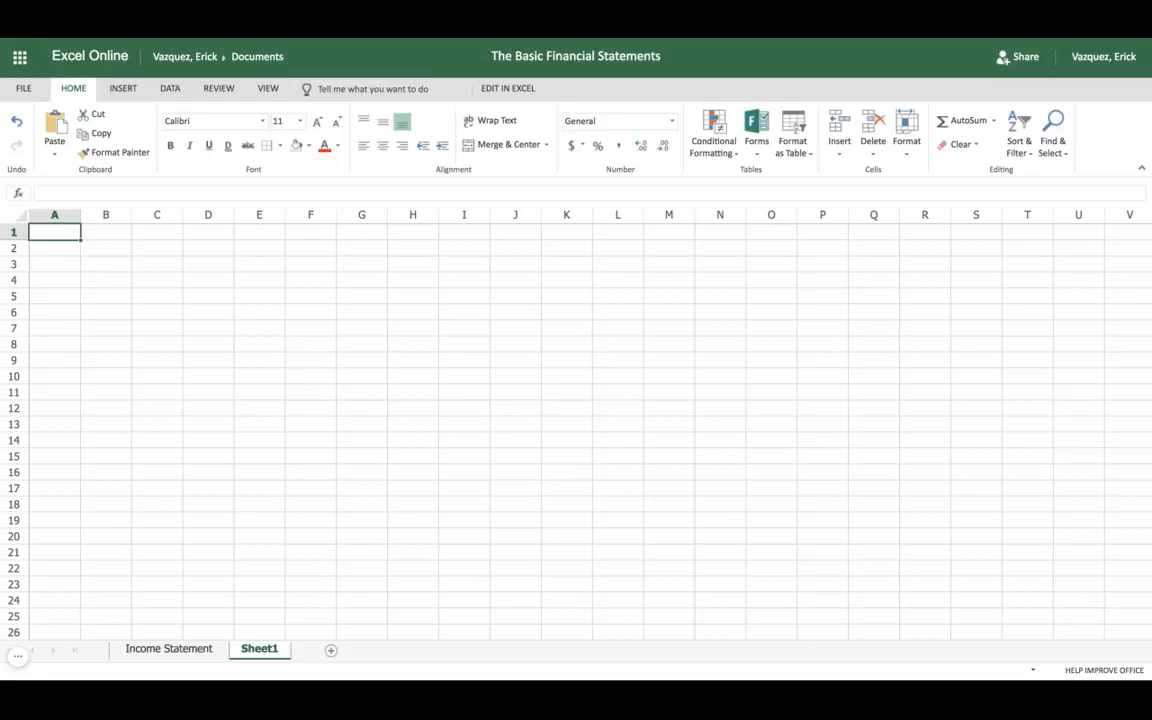
text(Elvis )
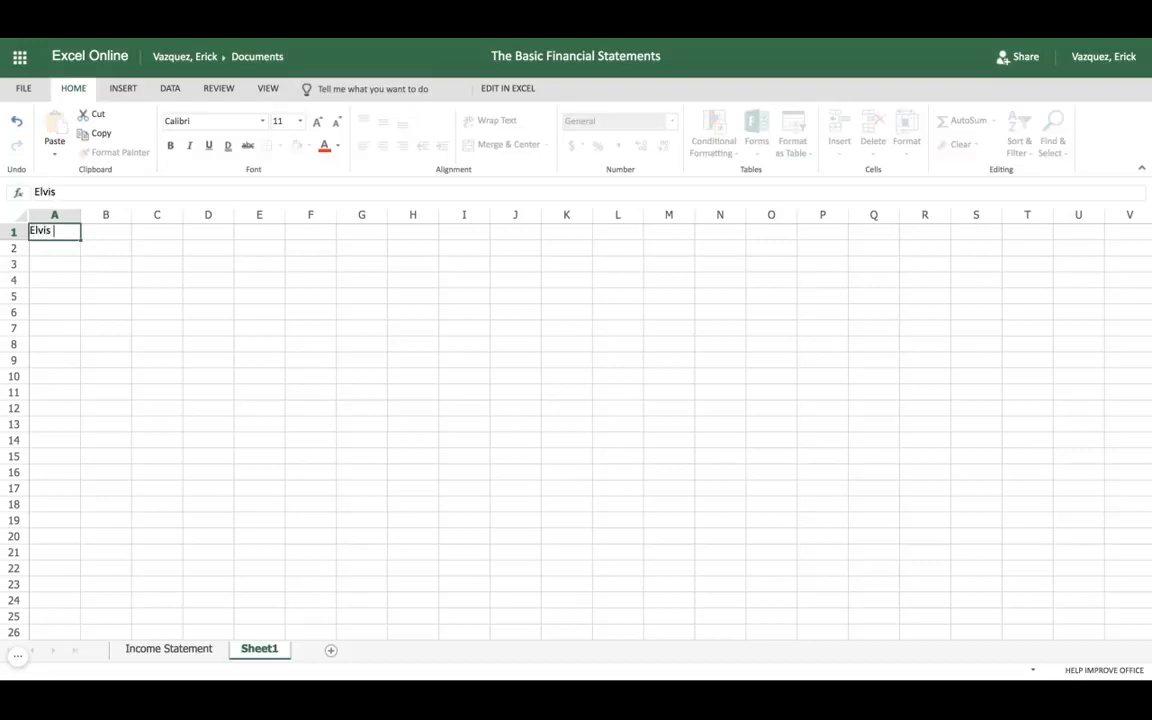
text(Products Intern)
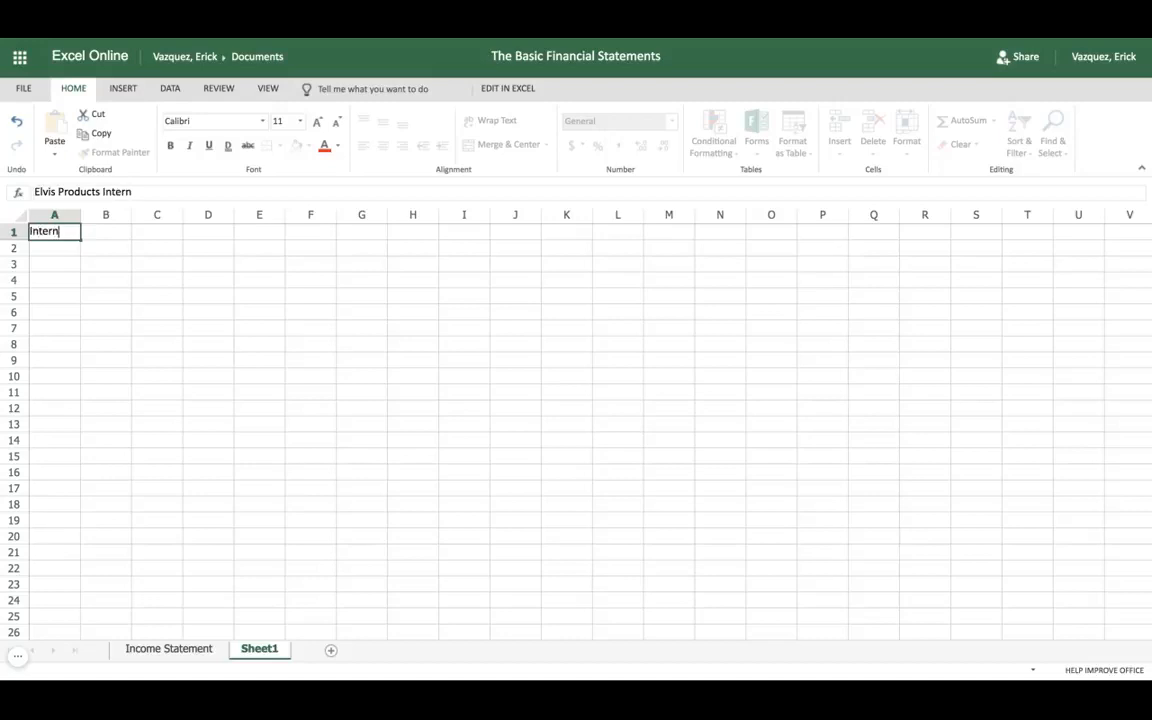
text(ational)
key(Return)
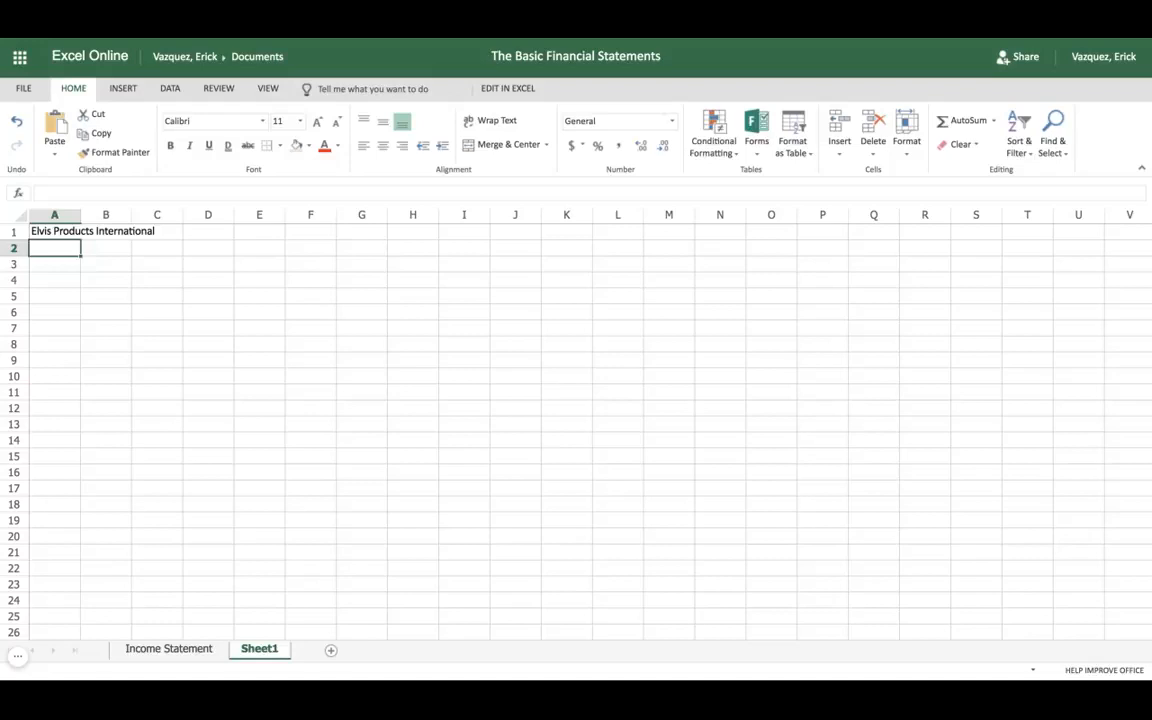
Enter "Income Statement" in cell A2 and "For the Year Ended Dec. 31, 2016" in cell A3.
text(Income St)
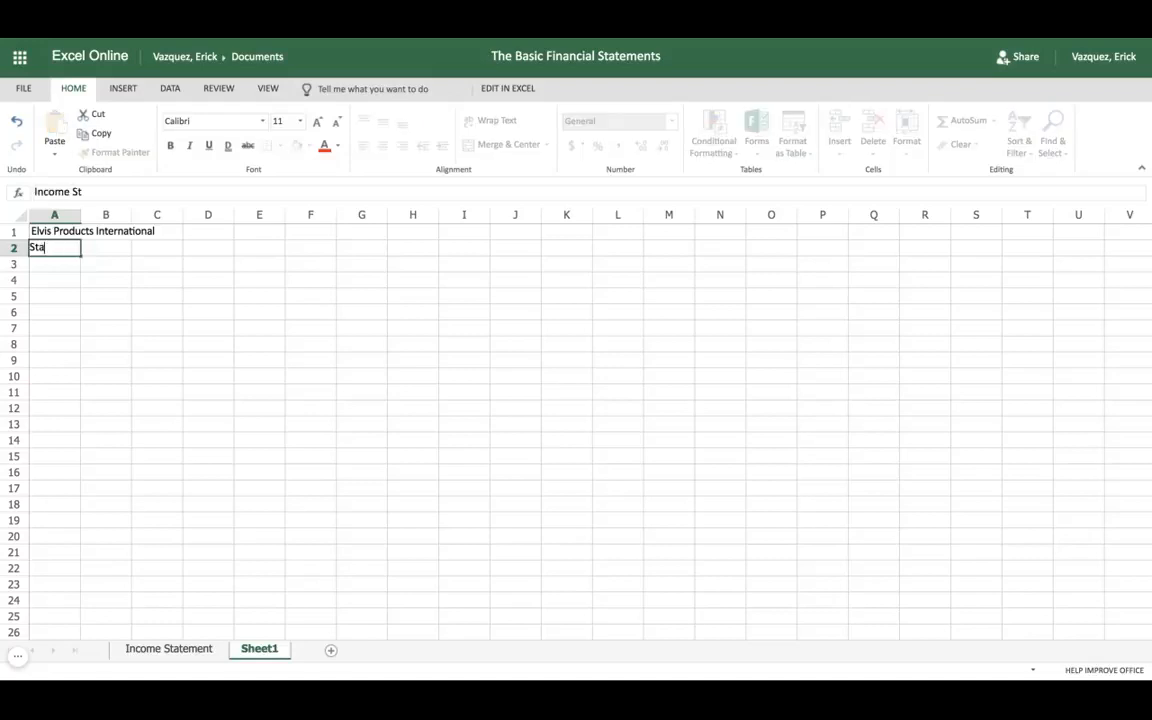
text(atement)
key(Return)
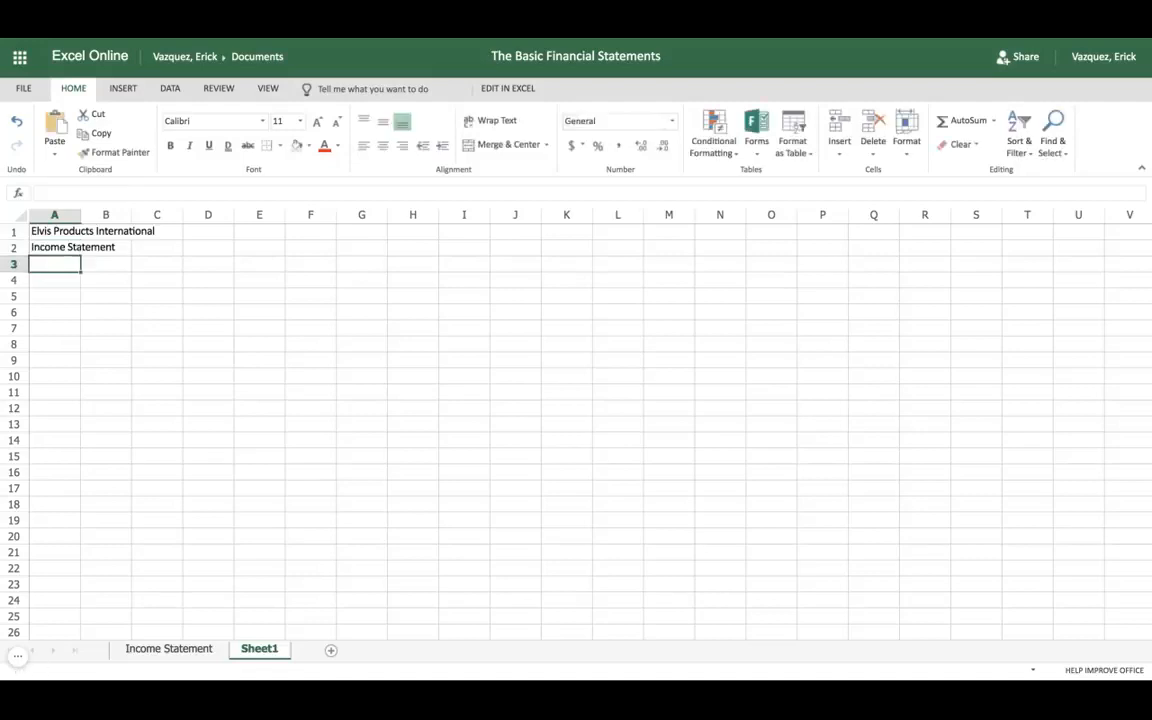
text(For the Year)
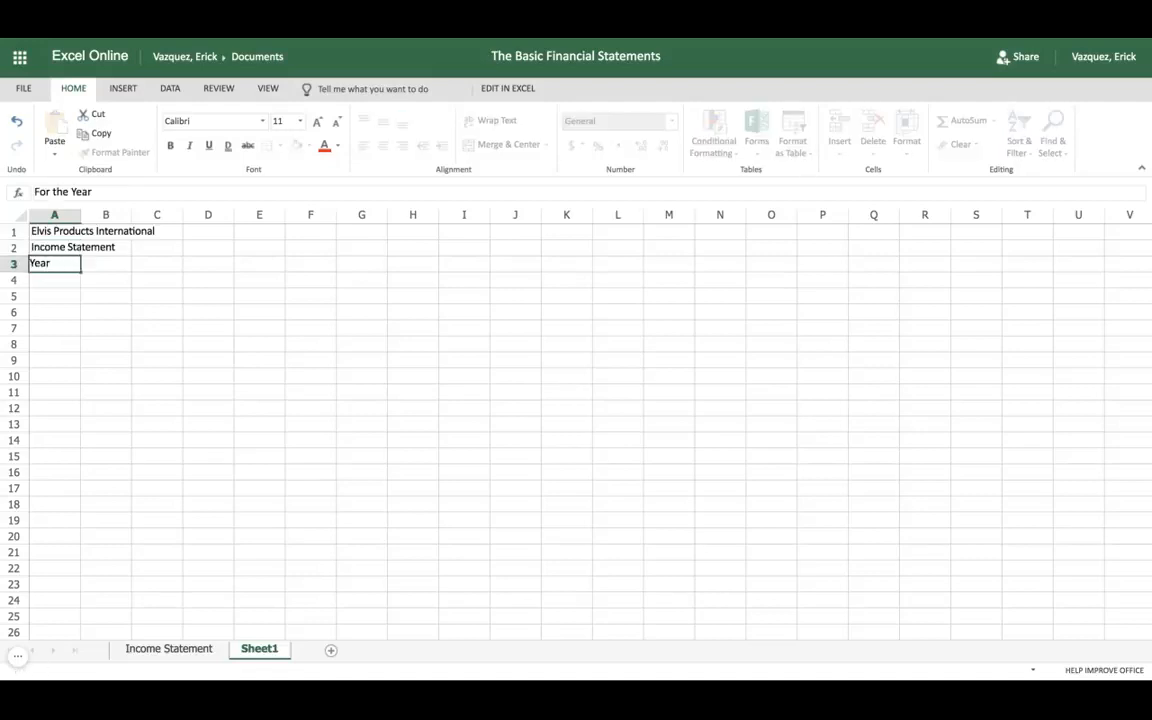
text( End)
key(BackSpace)
key(BackSpace)
key(BackSpace)
text(Ended Dec. 31,)
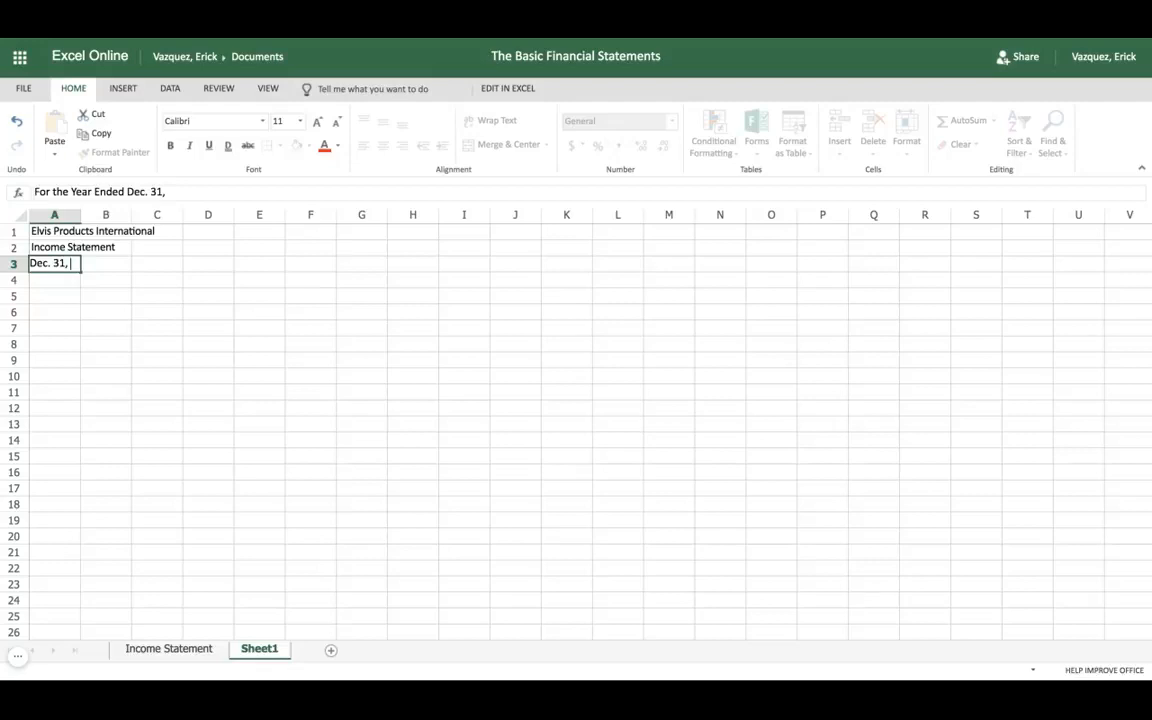
text( 2016)
key(Return)
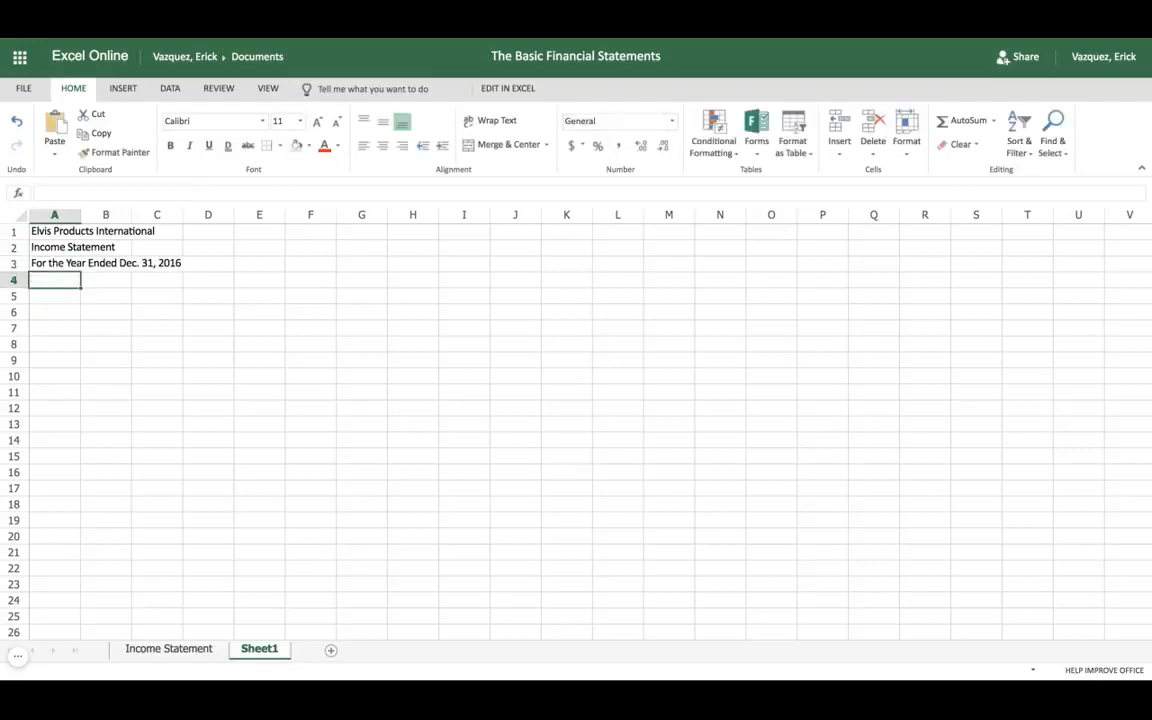
Merge the three title rows across columns A to C with Merge Across and center their text.
click(77, 231)
key(shift+Right)
key(shift+Right)
key(shift+Down)
key(shift+Down)
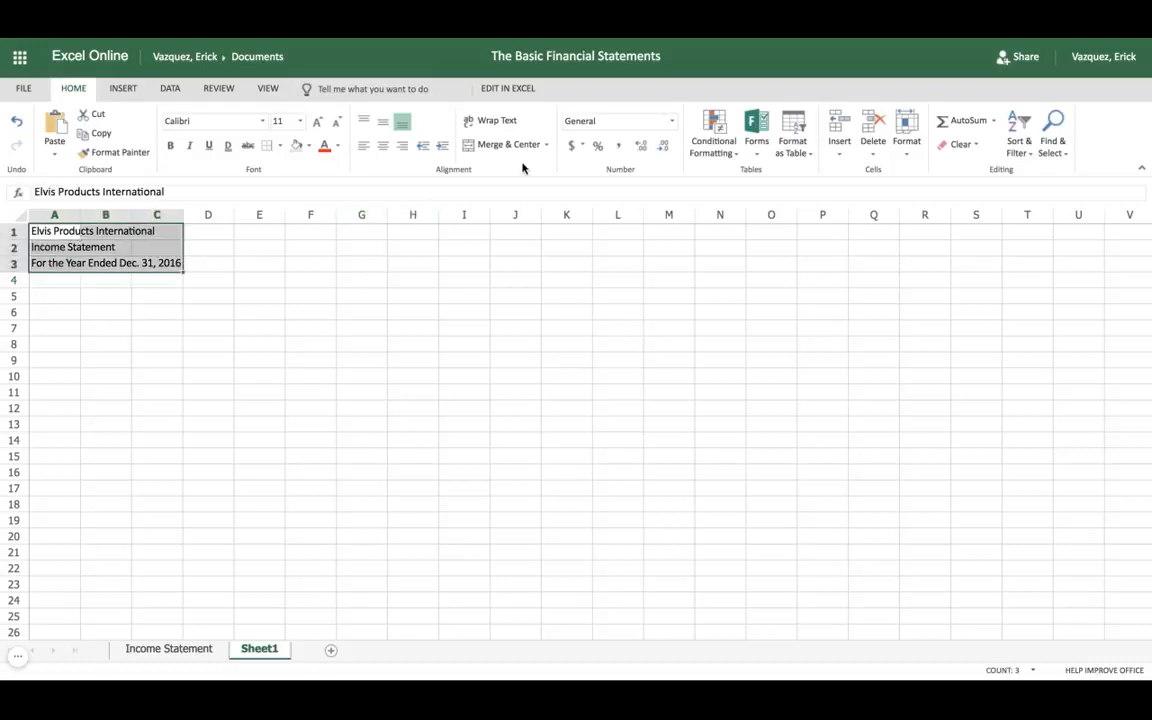
click(546, 146)
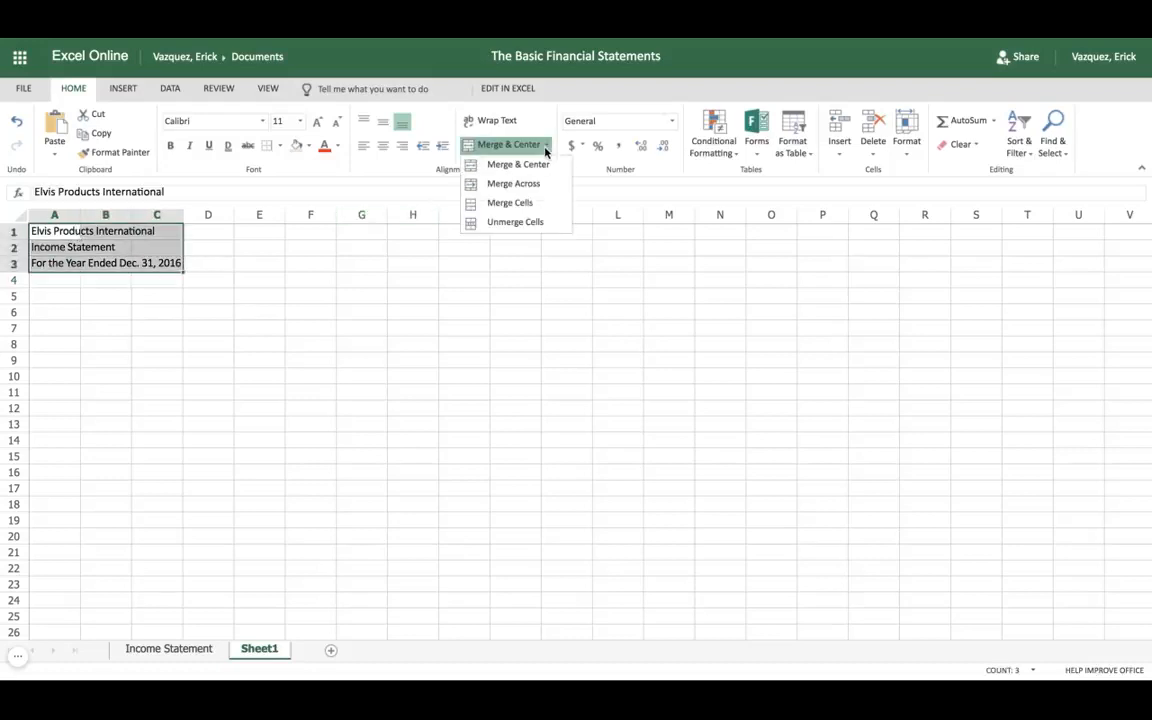
click(543, 183)
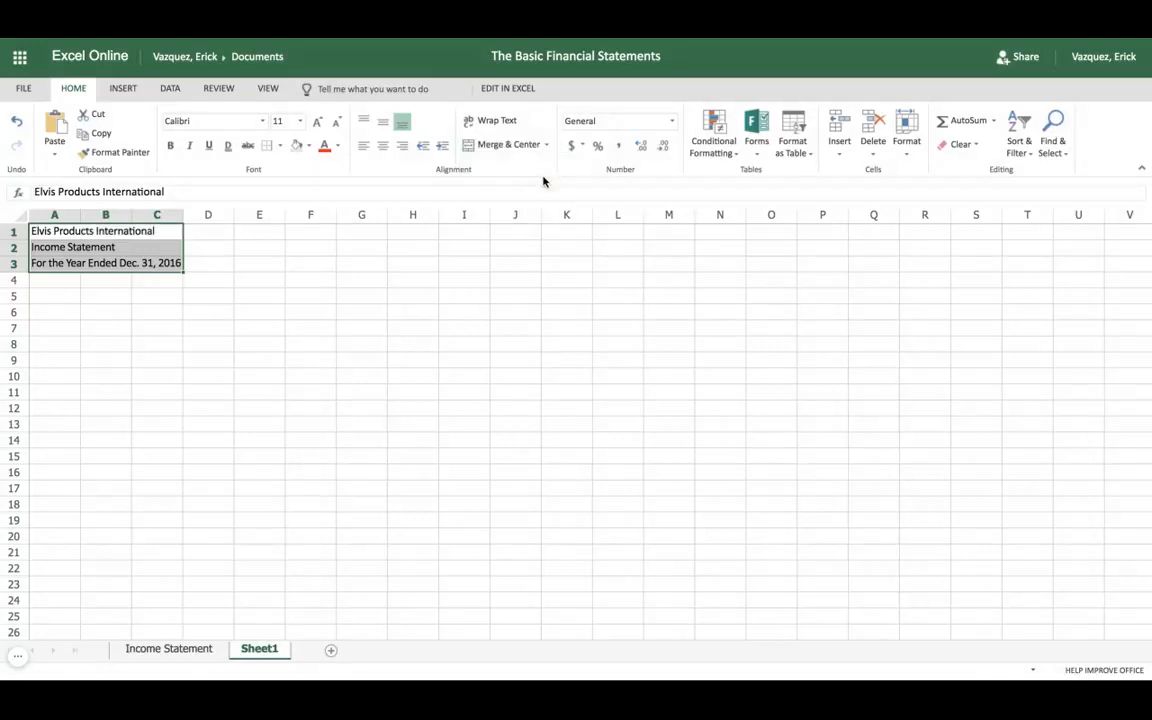
click(383, 147)
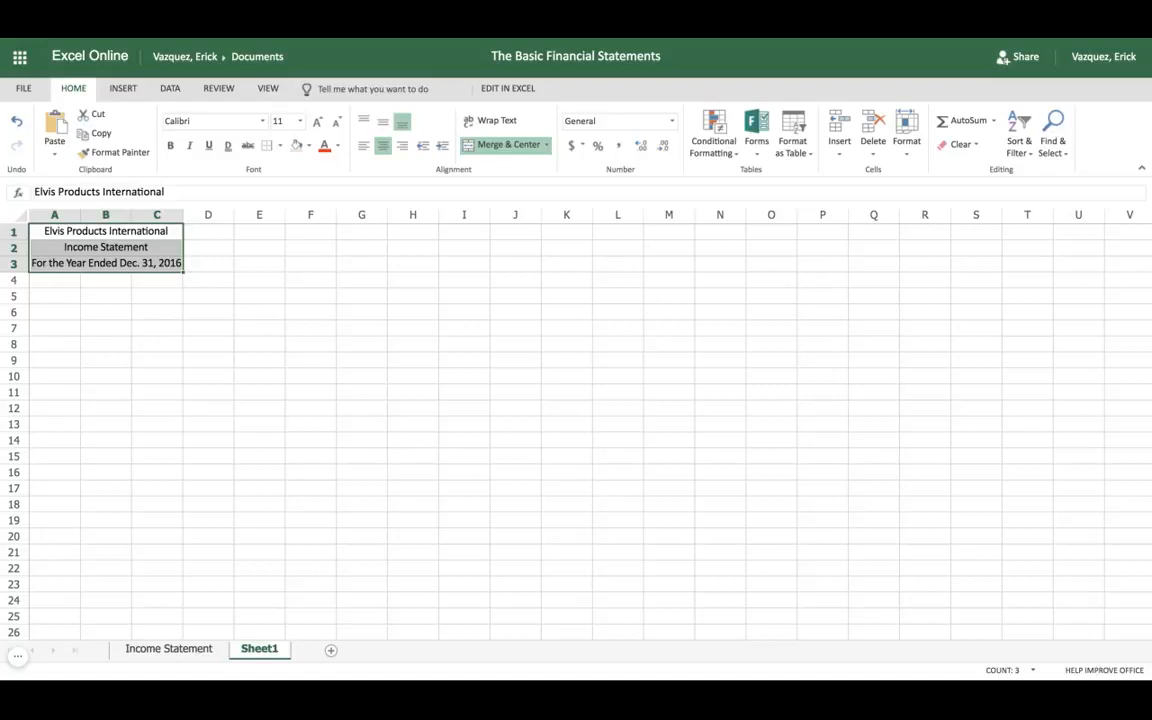
Enter the year headings 2016 in cell B4 and 2015 in cell C4.
click(108, 281)
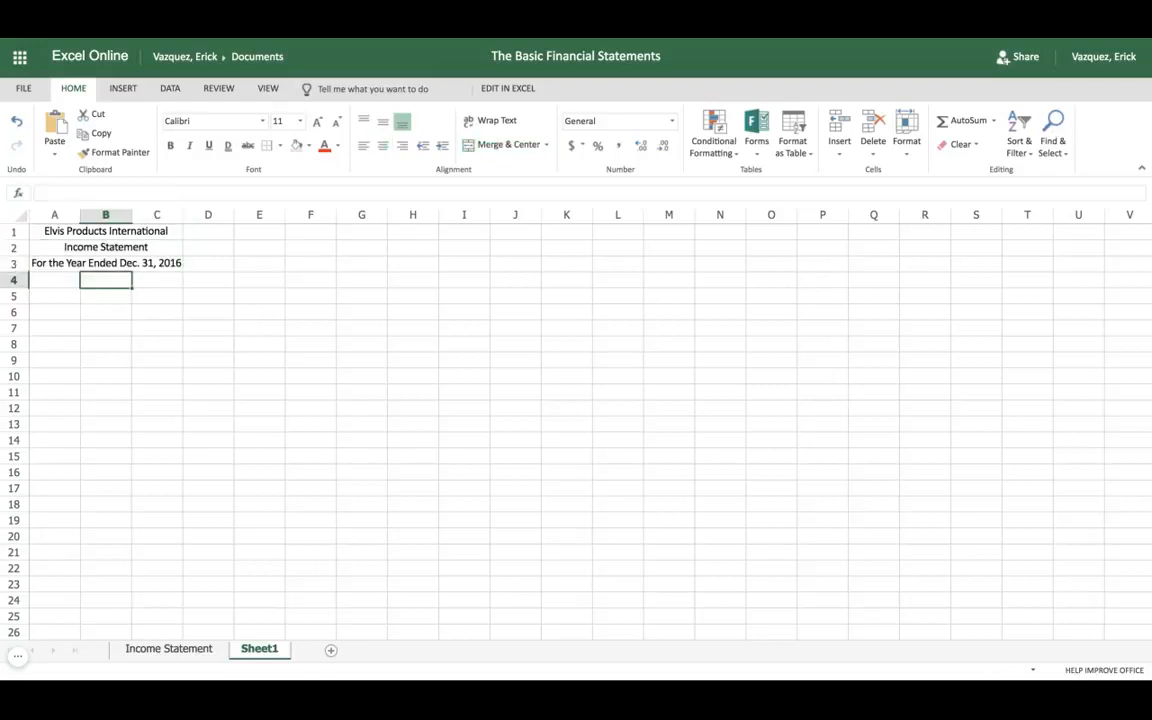
text(20)
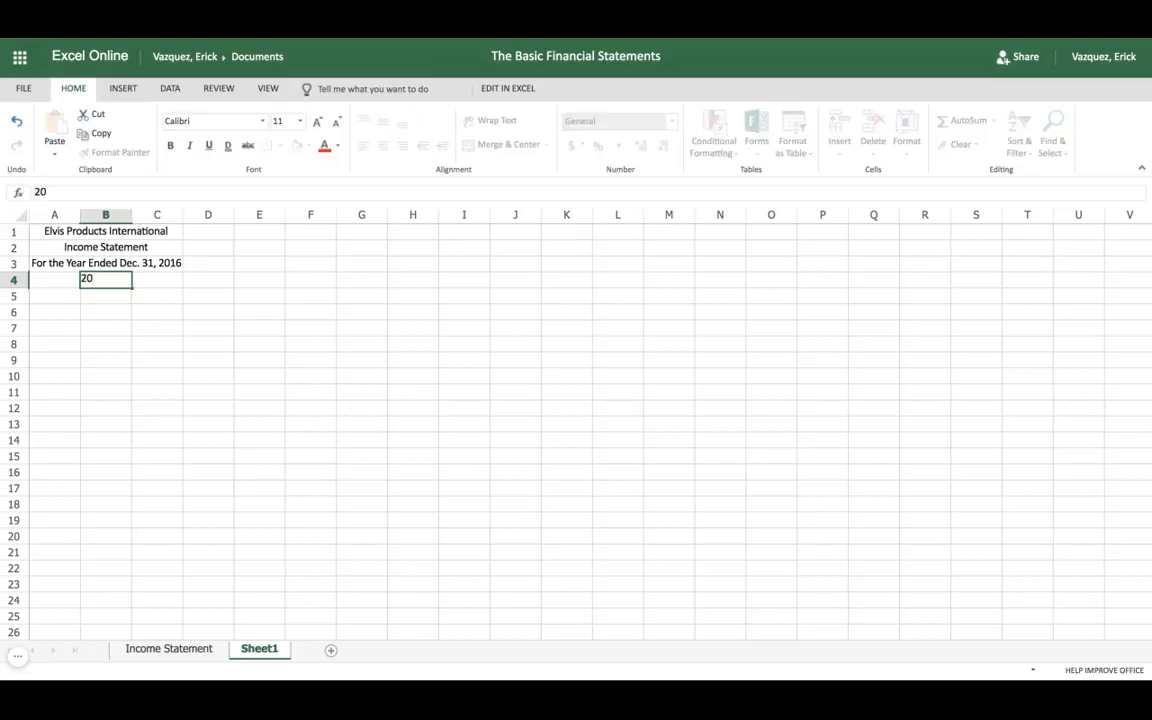
text(16)
key(Tab)
text(2015)
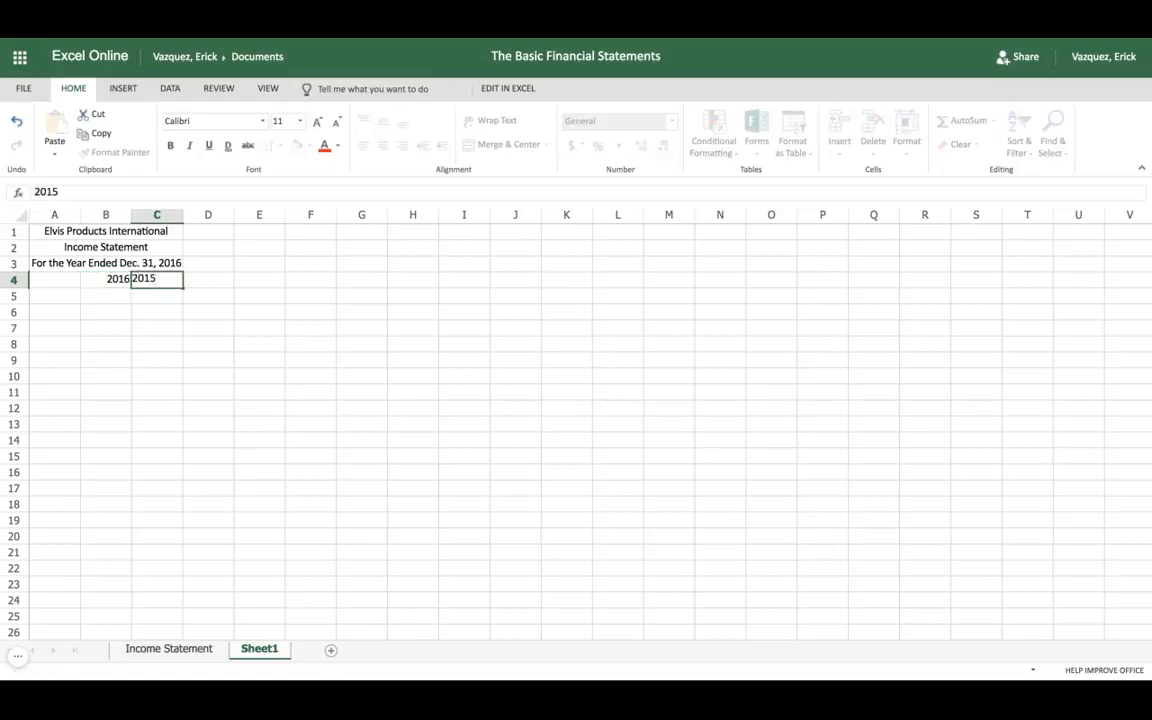
key(Return)
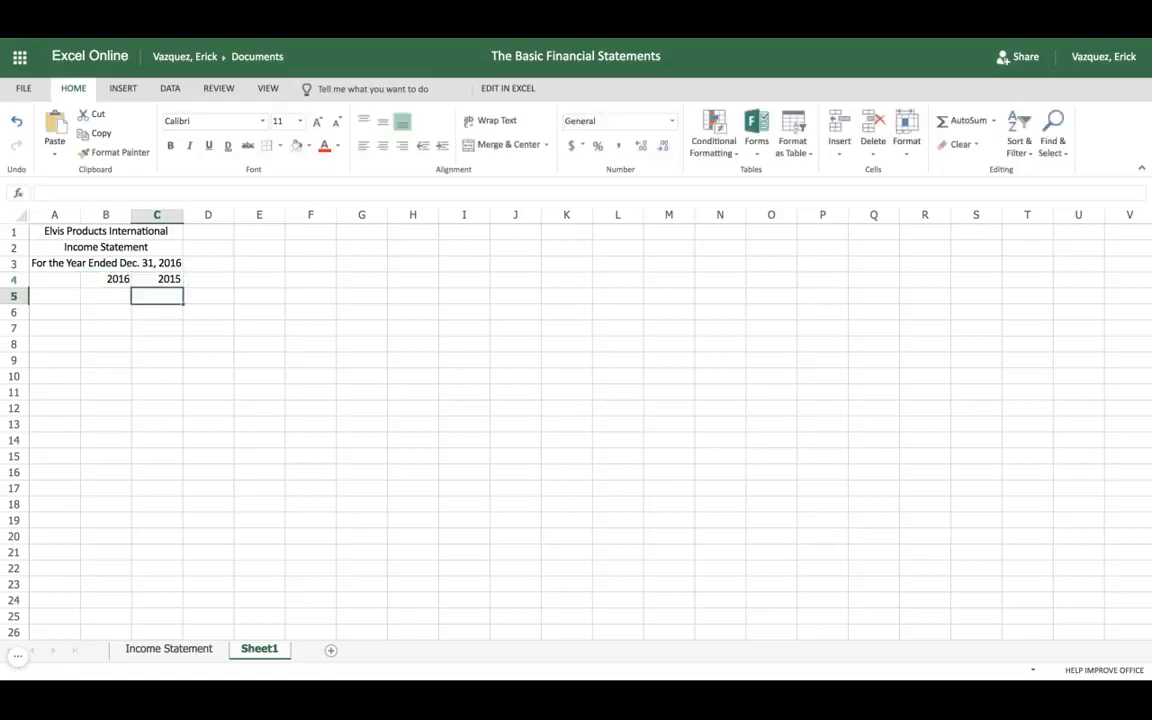
Format the heading row A4:C4 with a light gray fill and a top and bottom border.
click(67, 280)
key(shift+Right)
key(shift+Right)
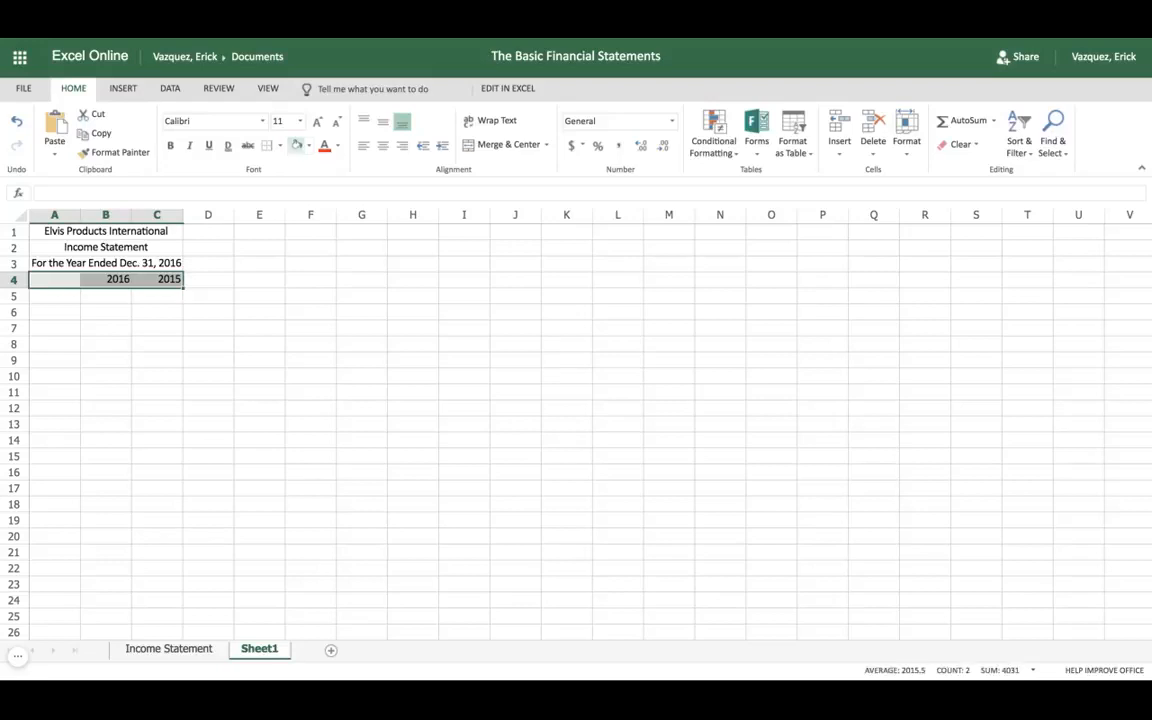
click(281, 146)
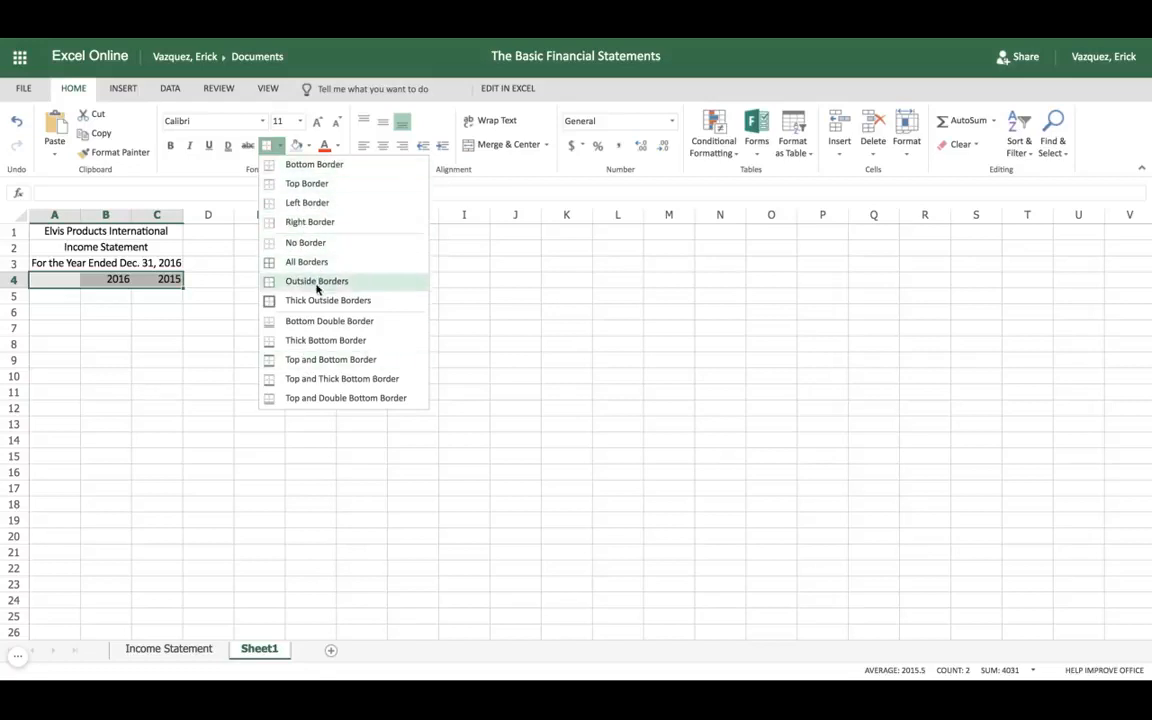
click(310, 359)
click(206, 327)
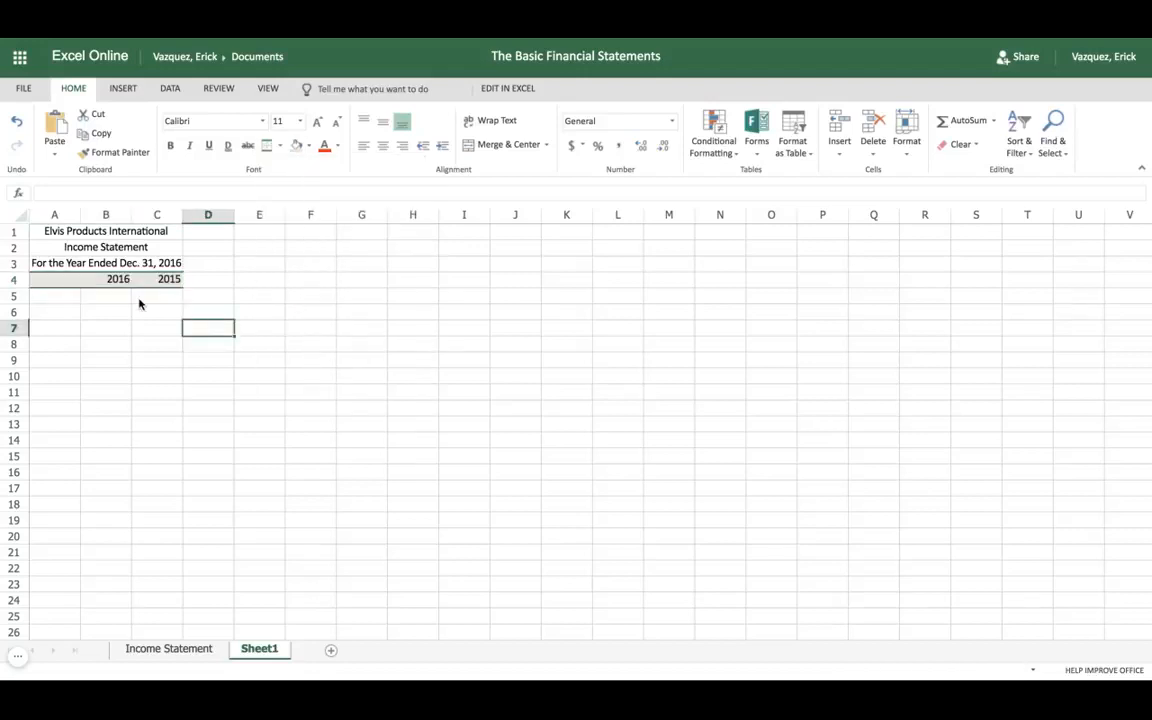
Enter the row labels "Sales" in cell A5 and "Cost of Goods Sold" in cell A6.
click(60, 297)
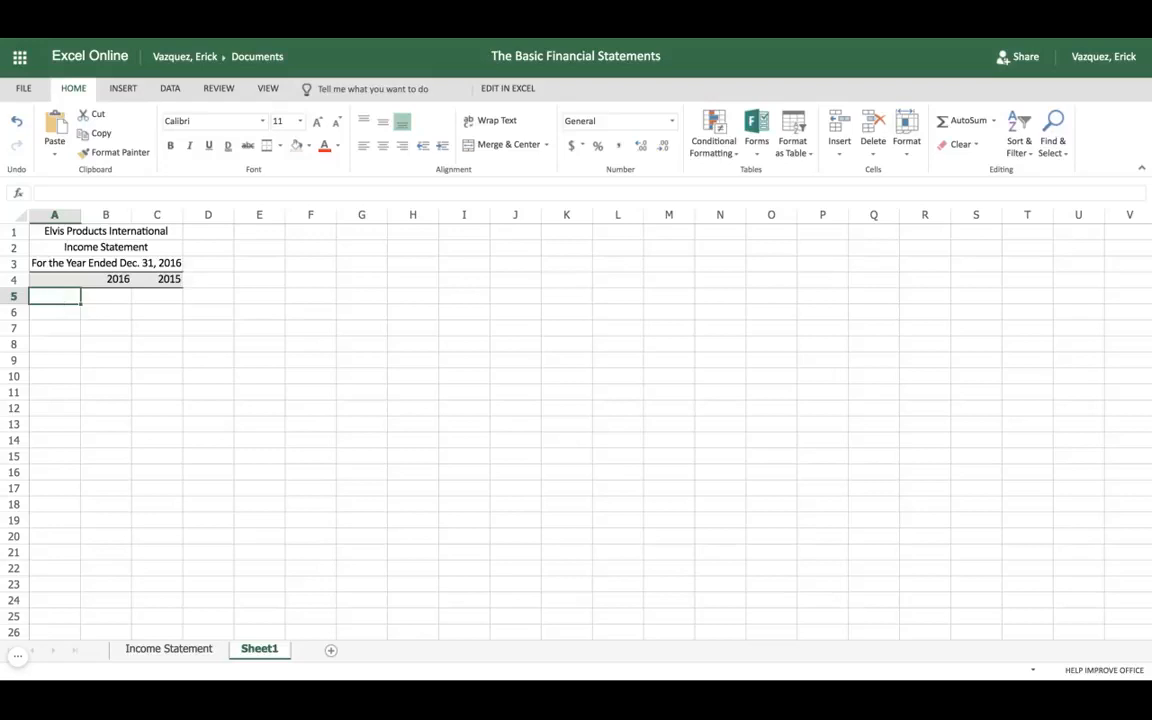
text(Sales)
key(Return)
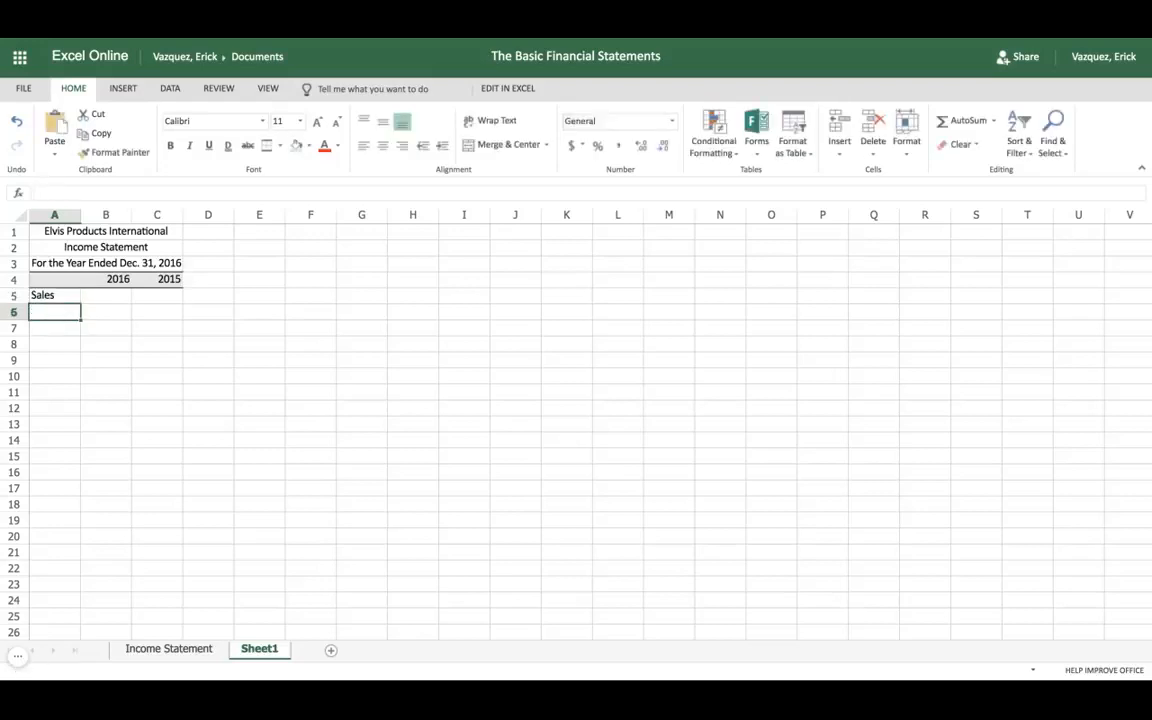
text(Cost of )
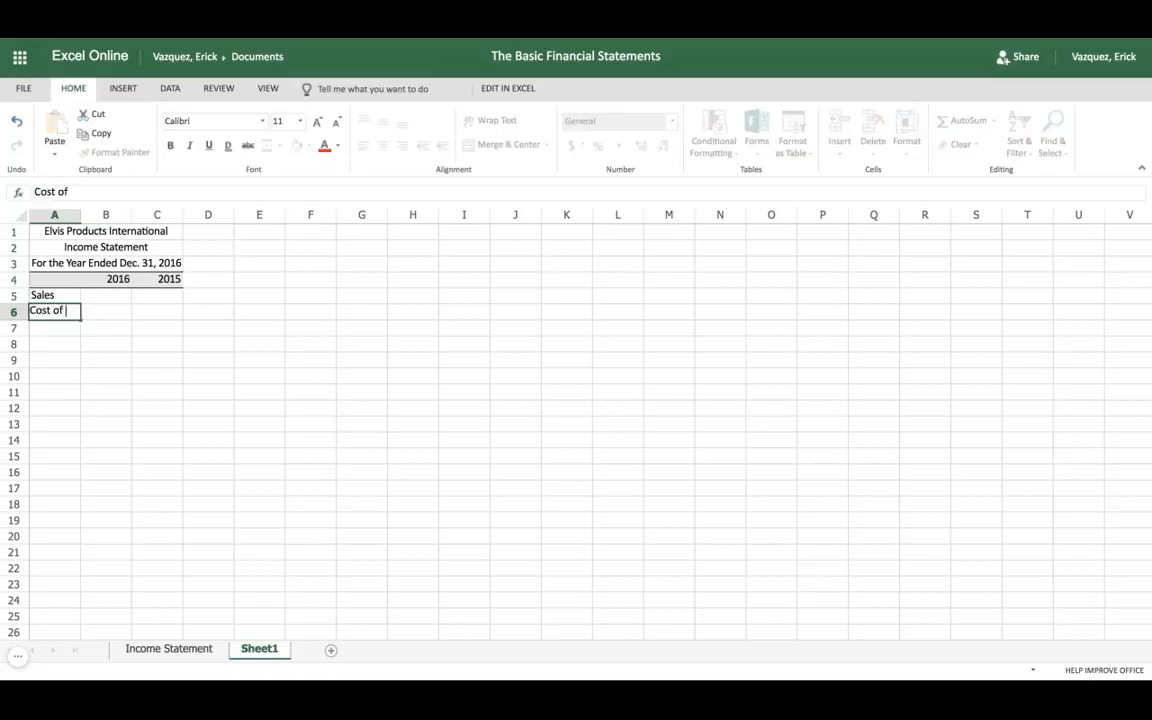
text(Goods SOl)
key(BackSpace)
key(BackSpace)
key(BackSpace)
text(olds)
key(BackSpace)
key(Return)
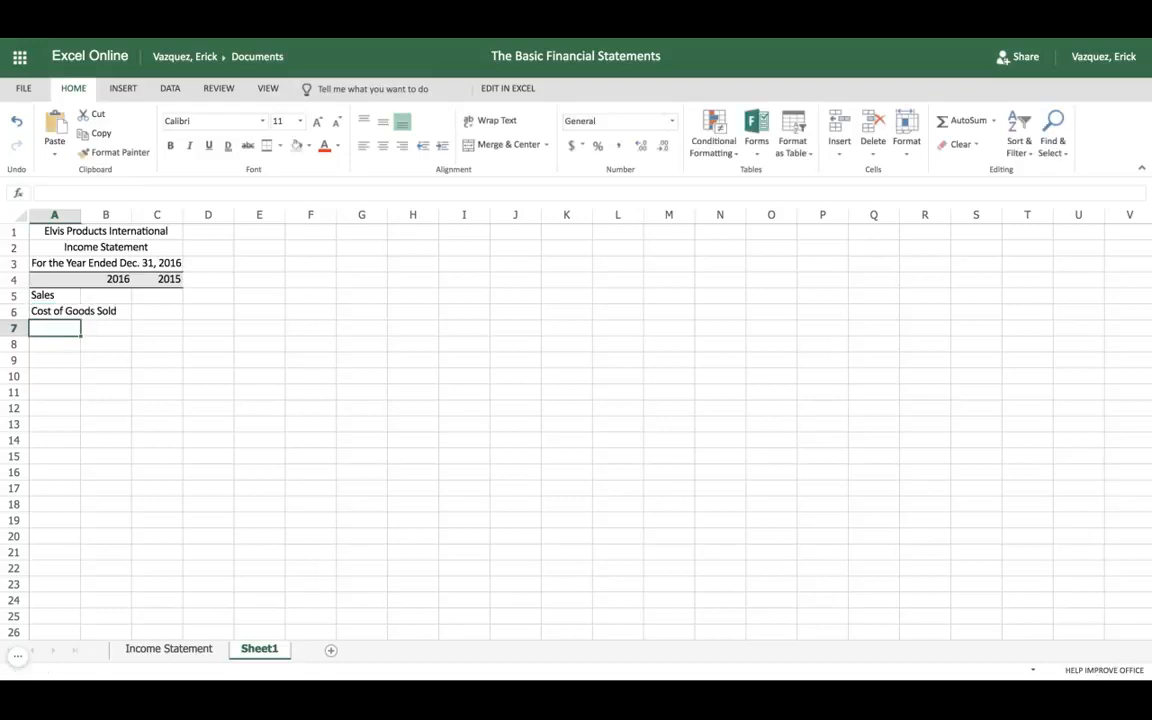
Enter the row labels "Gross Profit" in cell A7 and "Selling and G&A Expenses" in cell A8.
text(Gross )
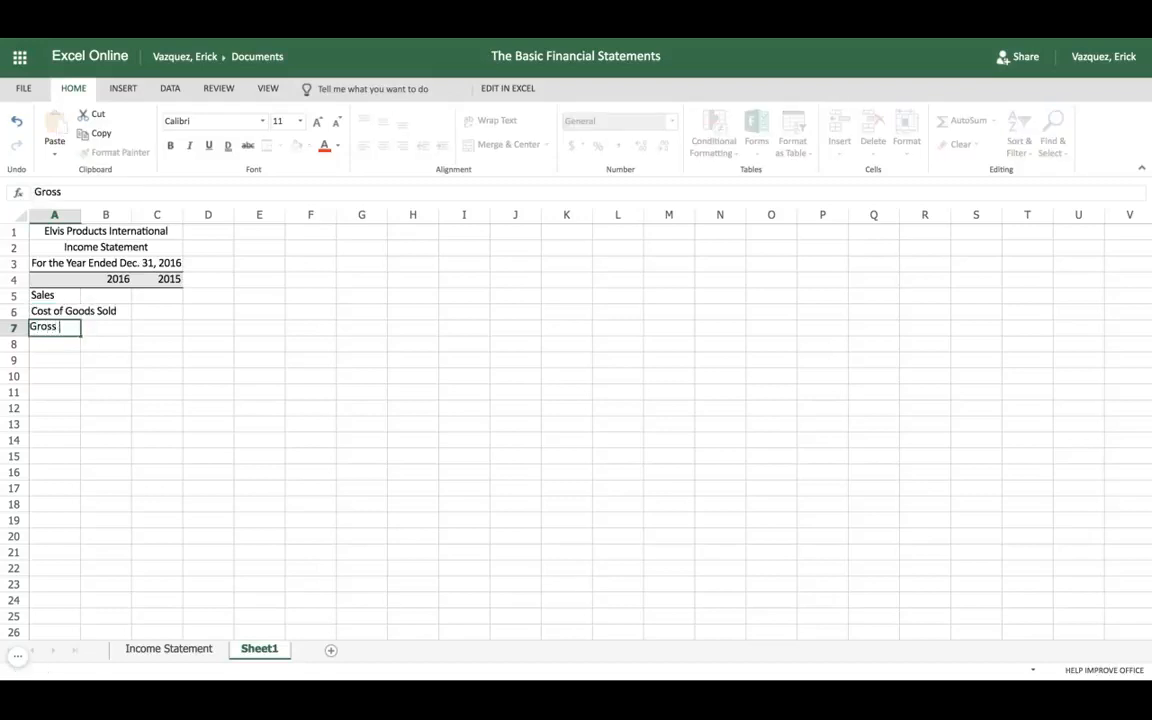
text(Profit)
key(Return)
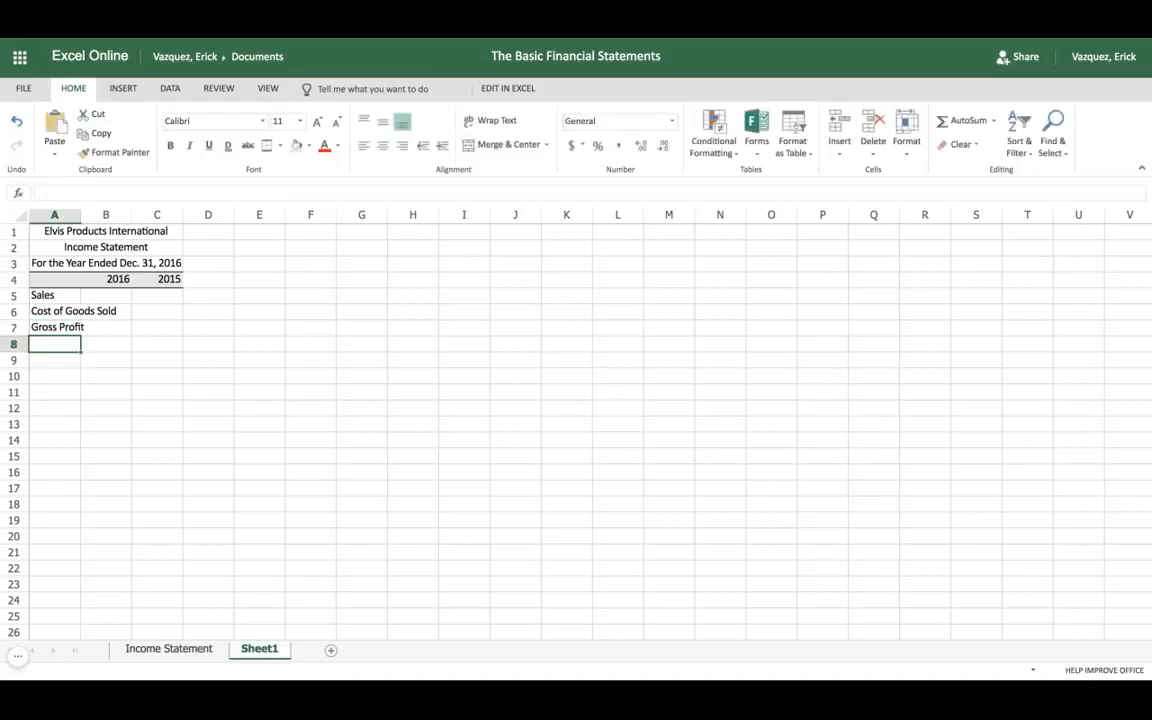
text(Sellin)
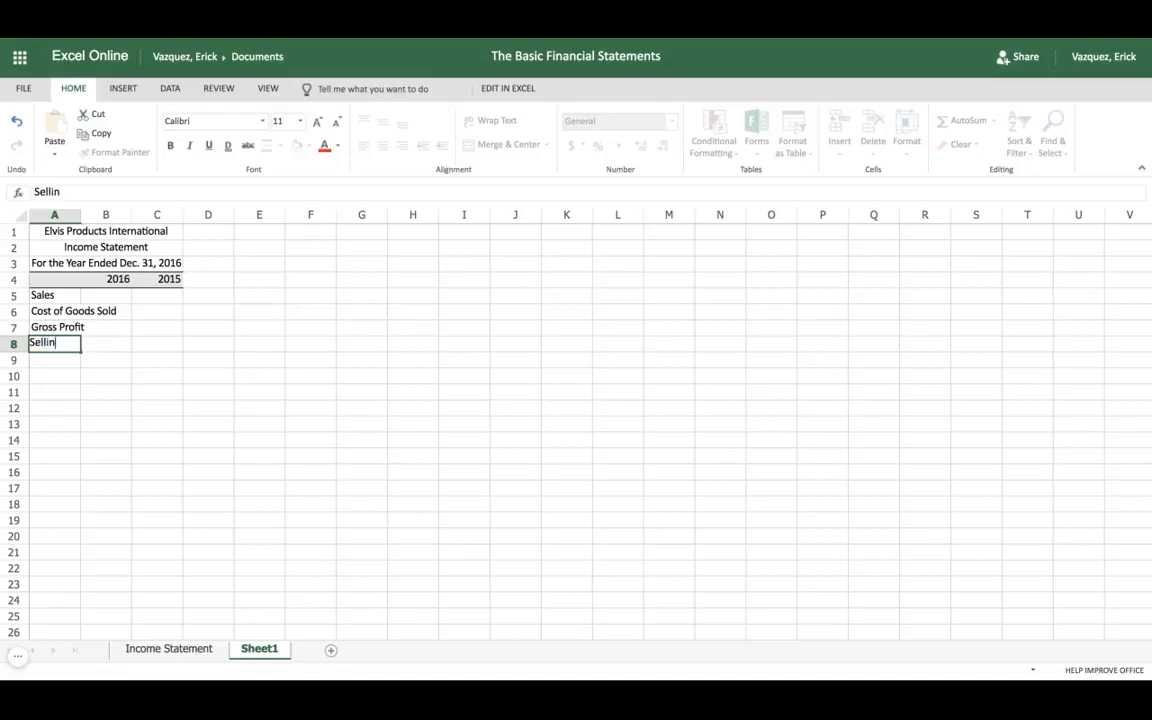
text(g and G&A Expenses)
key(Return)
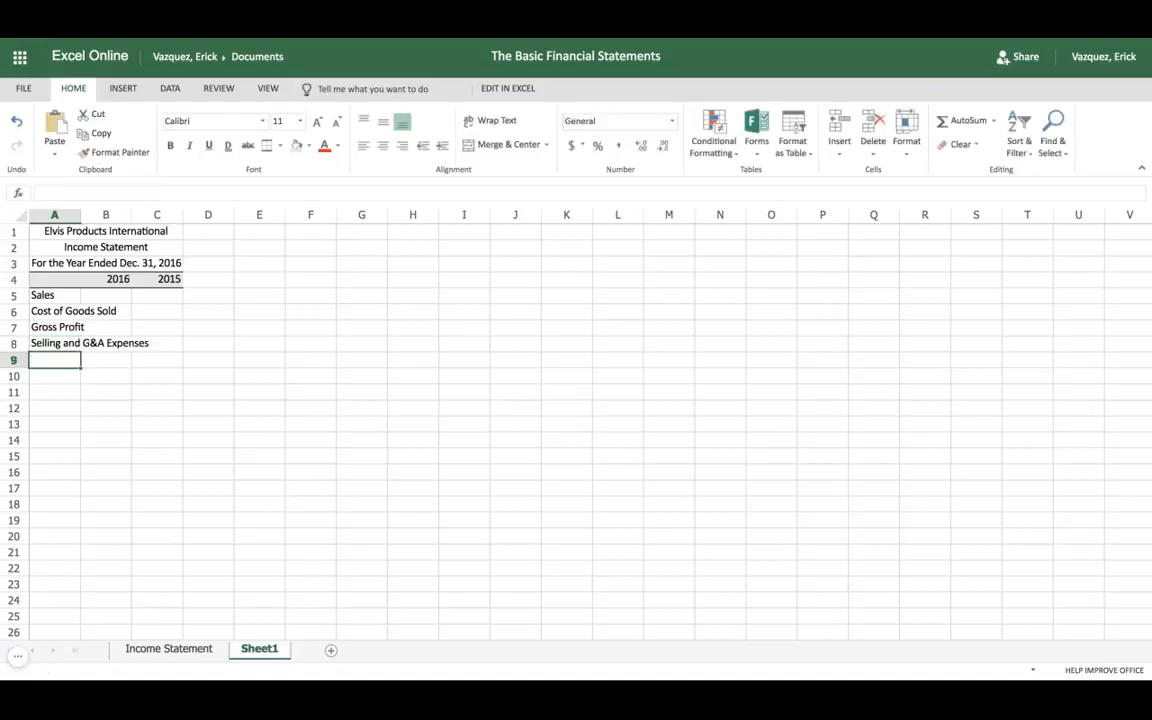
Enter the row labels "Fixed Expenses" in cell A9 and "Depreciation Expense" in cell A10.
text(Fi)
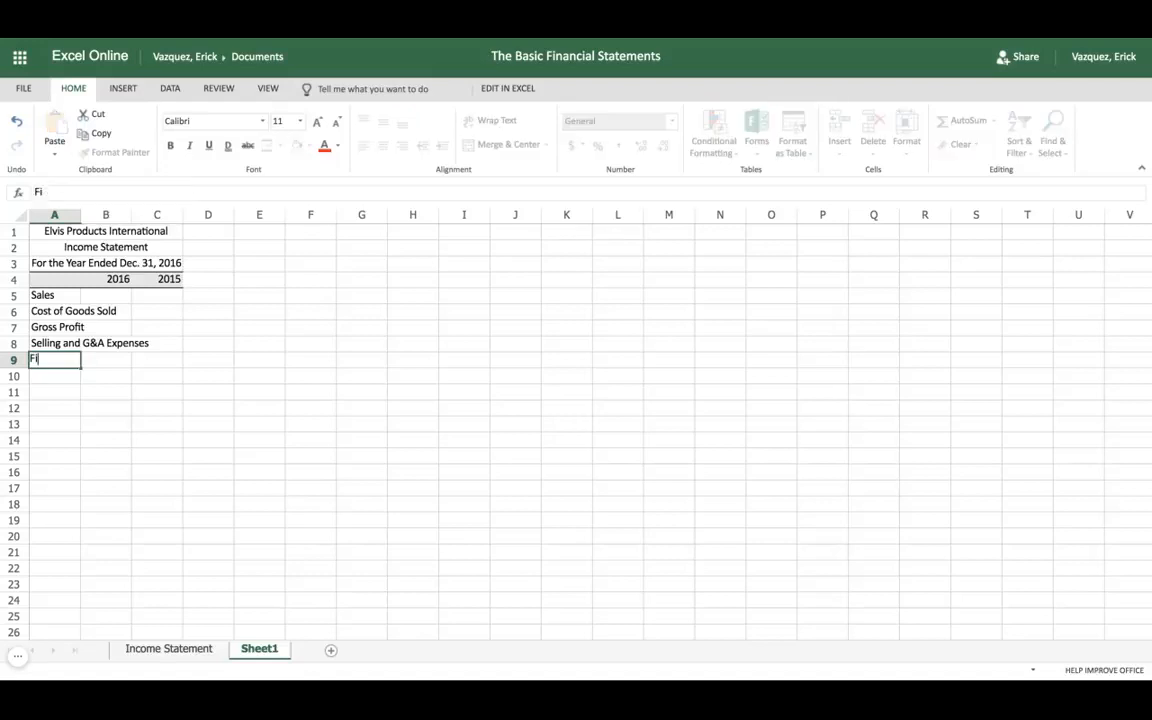
text(xed Expenses)
key(Return)
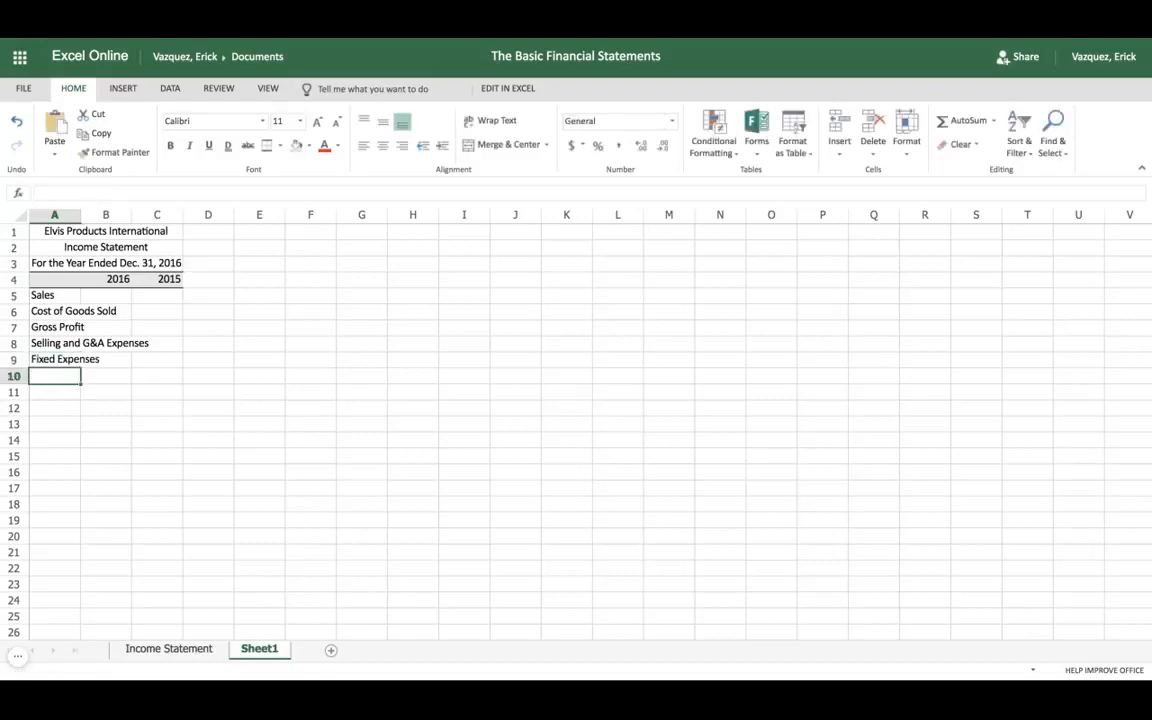
text(Depe)
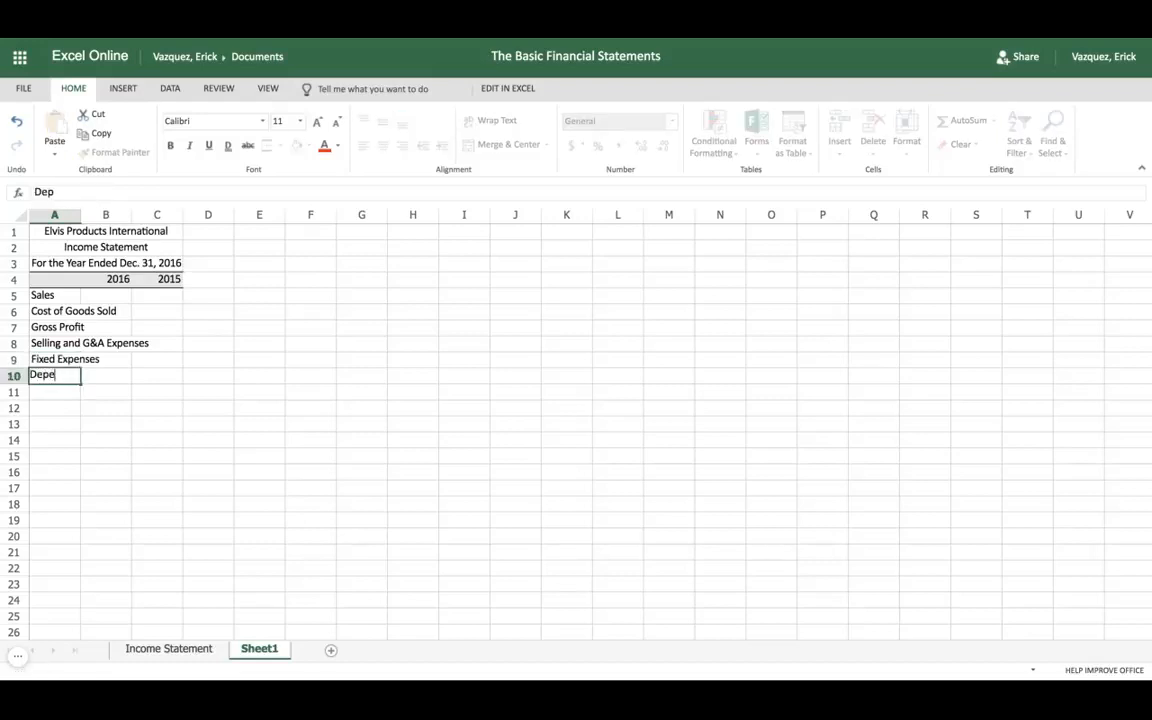
key(BackSpace)
text(reciation Expens)
key(BackSpace)
key(BackSpace)
key(BackSpace)
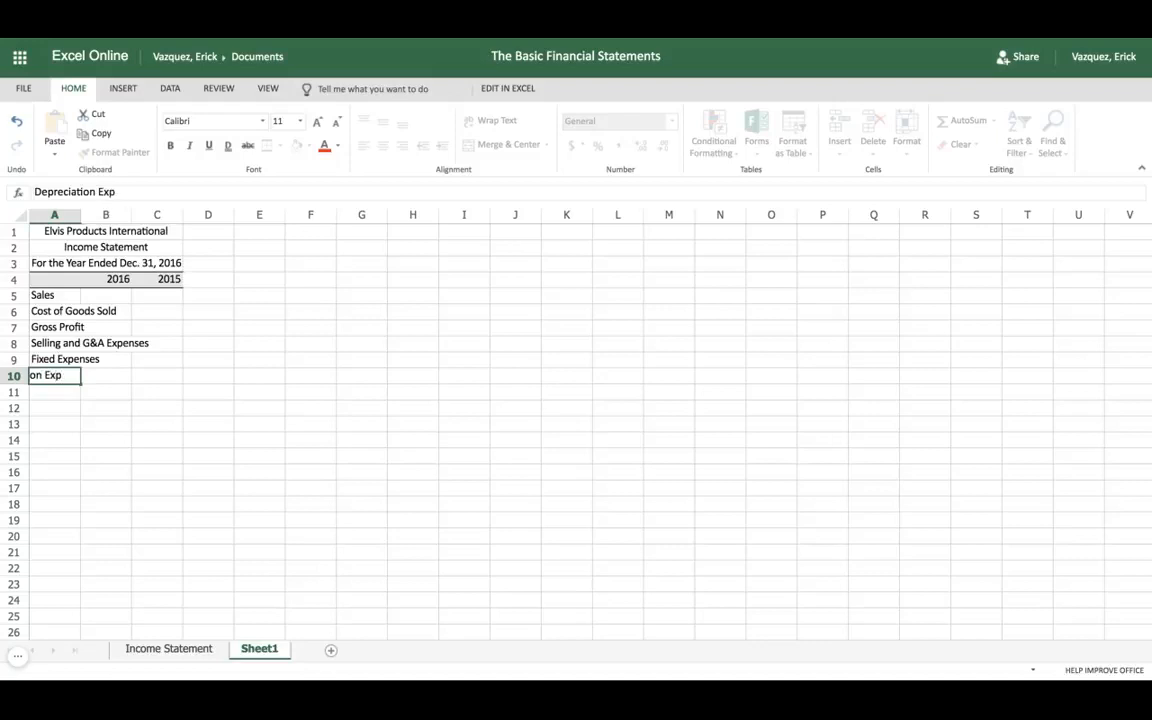
text(ense)
key(Return)
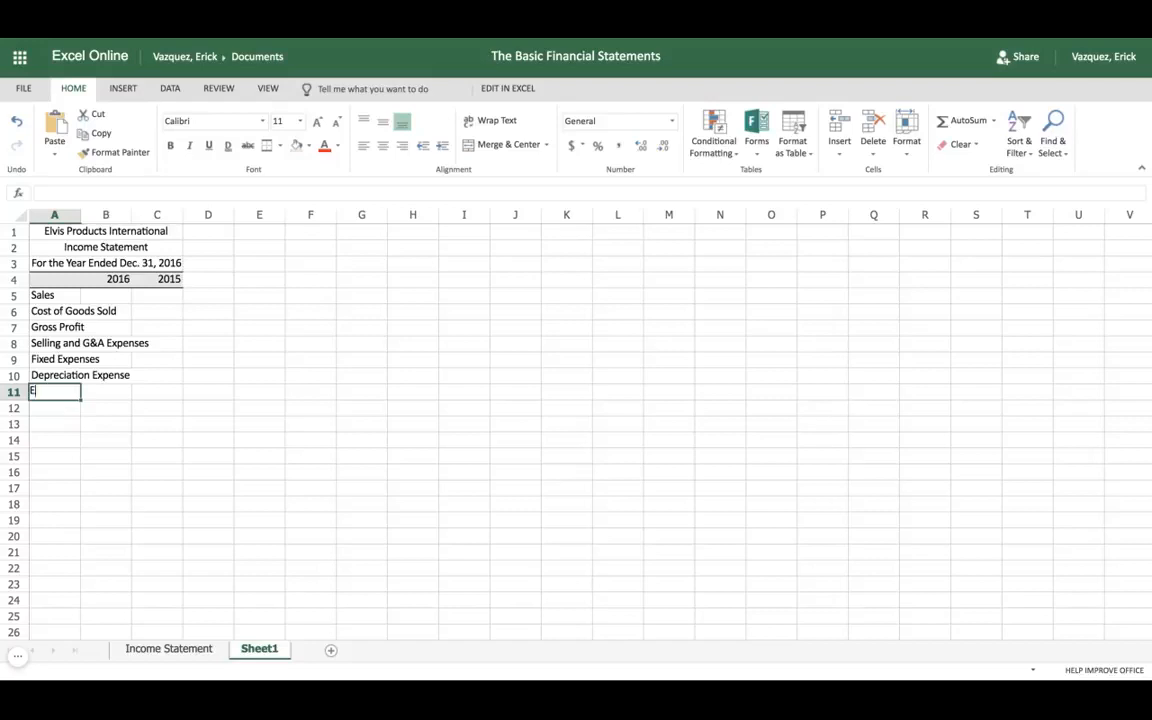
Enter the row labels "EBIT" in cell A11 and "Interest Expense" in cell A12.
text(EBIT)
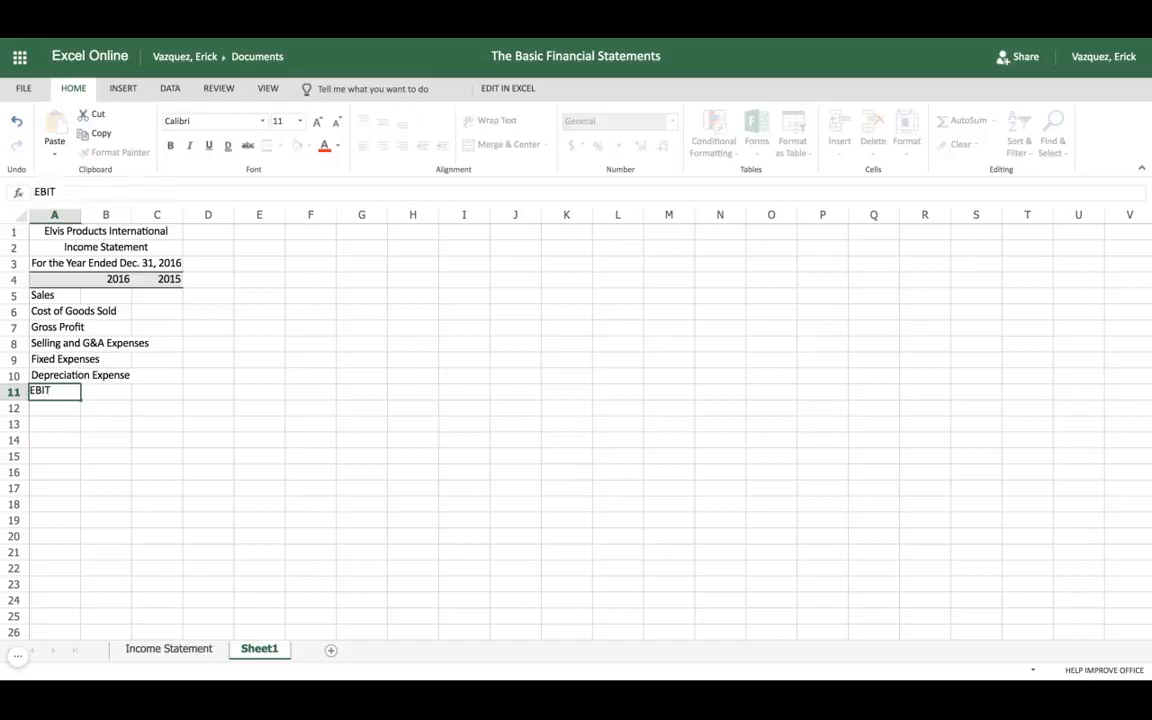
key(Return)
text(Inters)
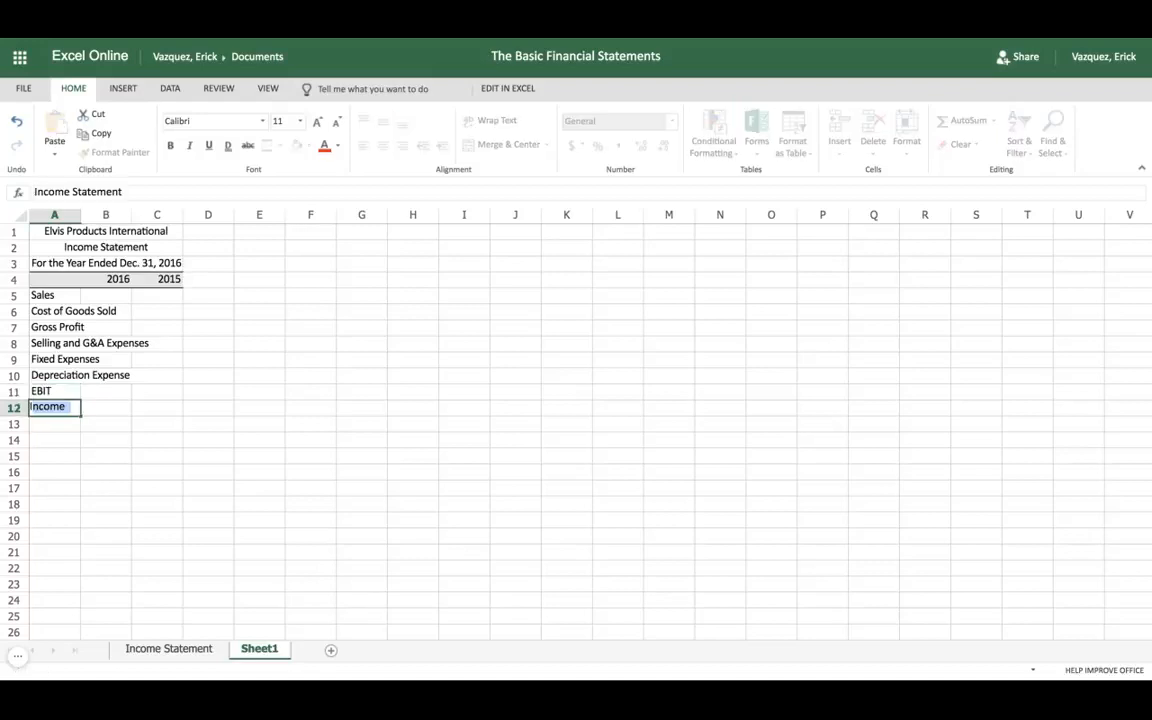
text(es)
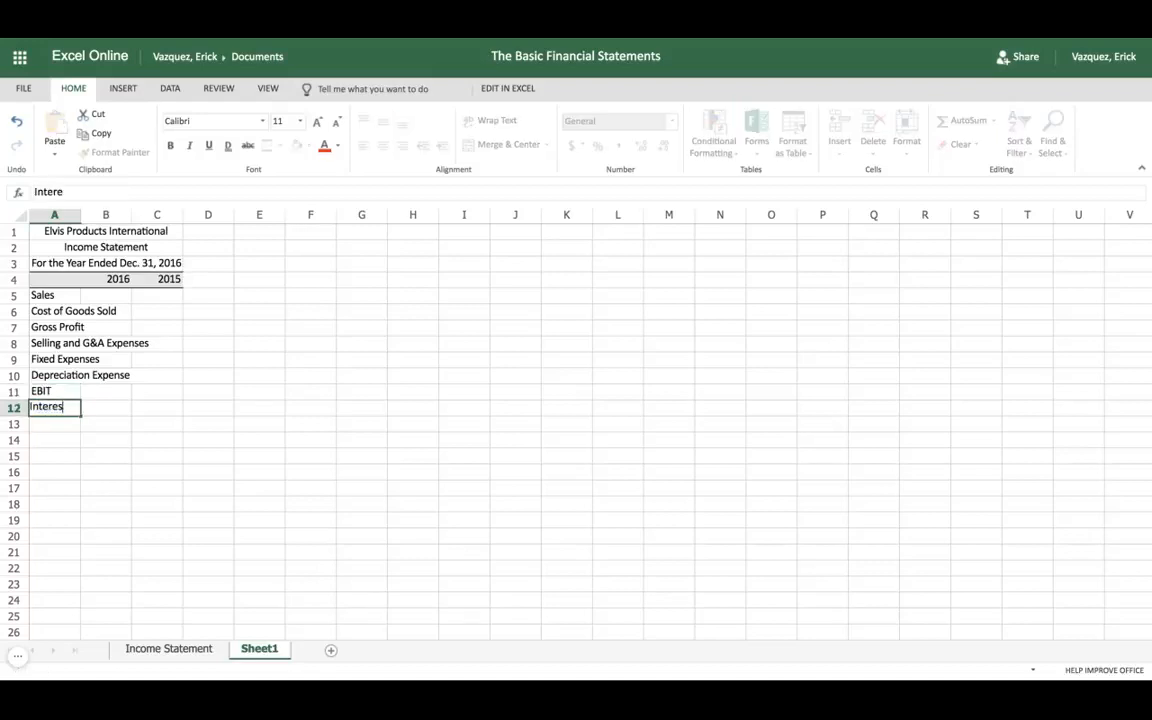
text(t Expense)
key(Return)
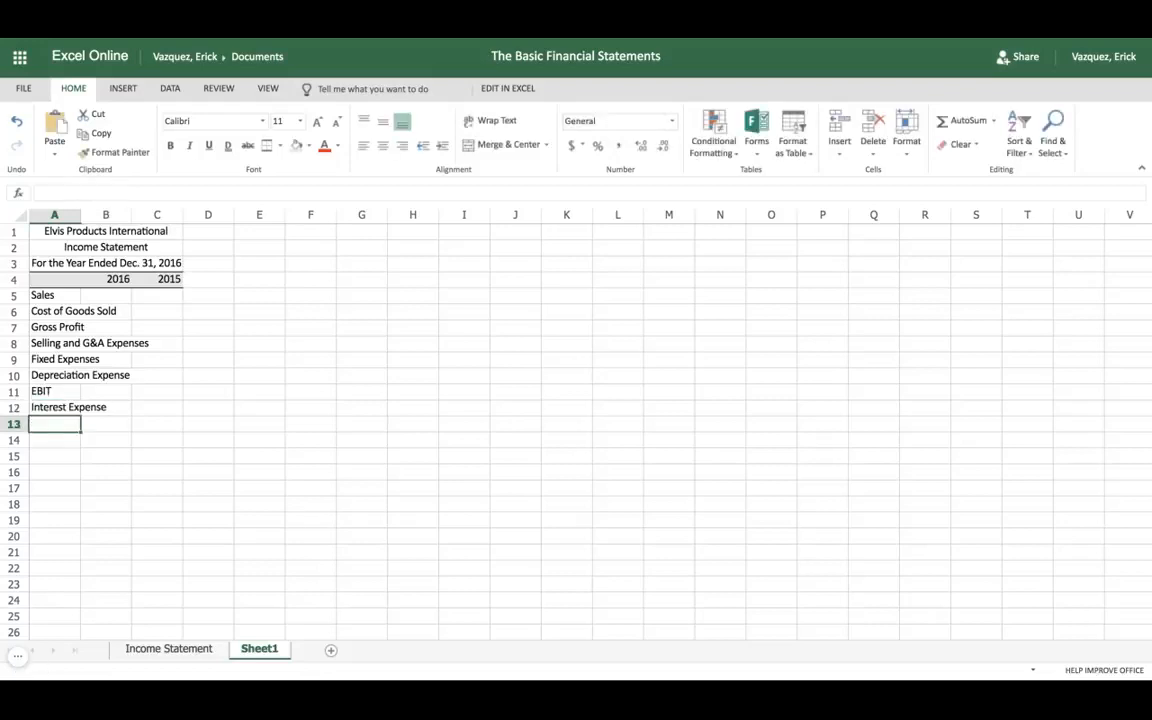
Enter the row label "Earnings Before Taxes" in cell A13.
text(Earnings )
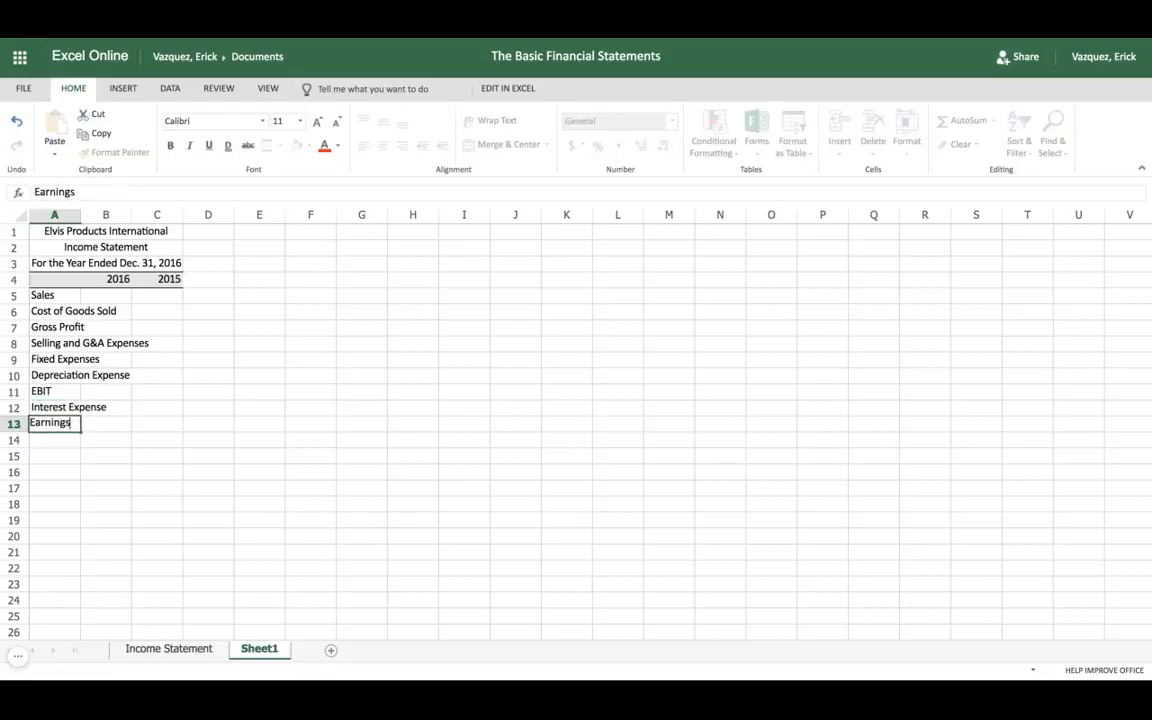
text(Before Taxe)
text(s)
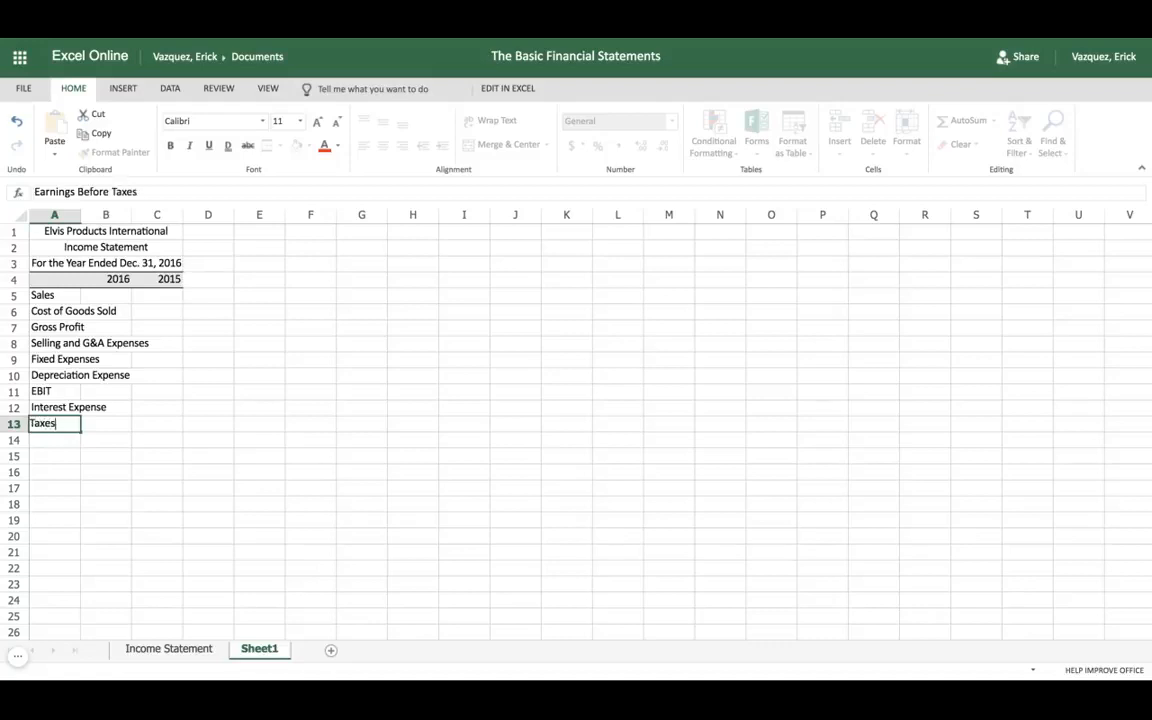
key(Return)
Enter the row labels "Taxes" in cell A14 and "Net Income" in cell A15.
text(Taxes)
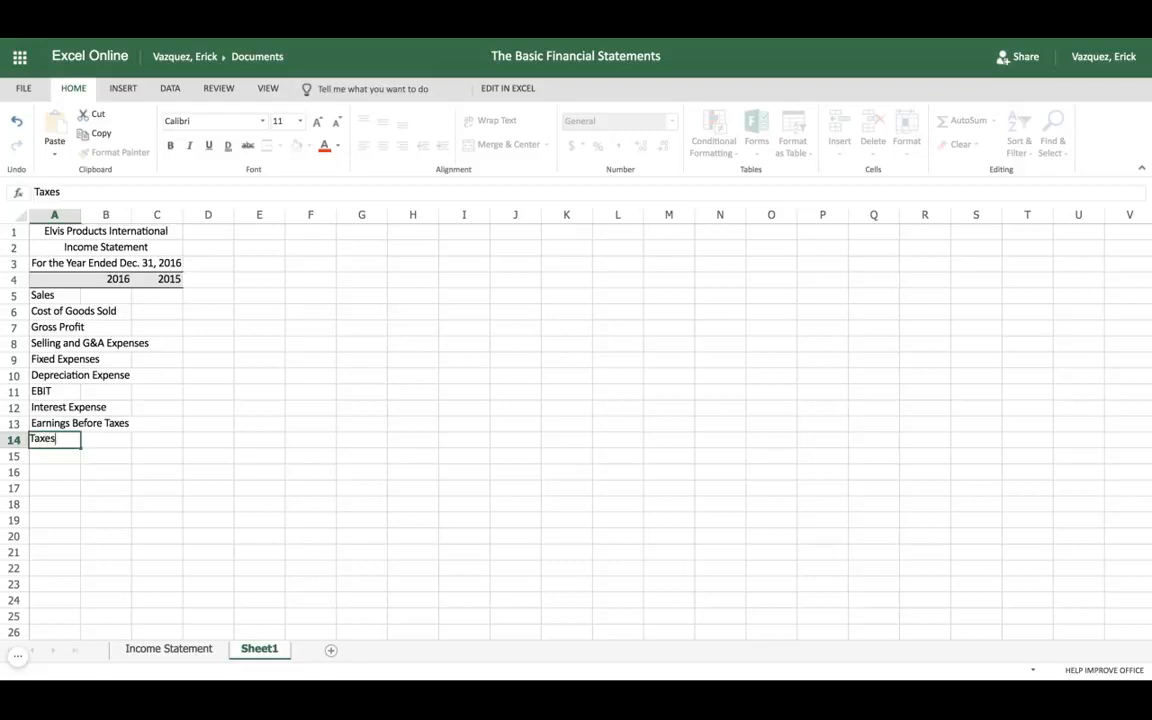
key(Return)
text(Net Income)
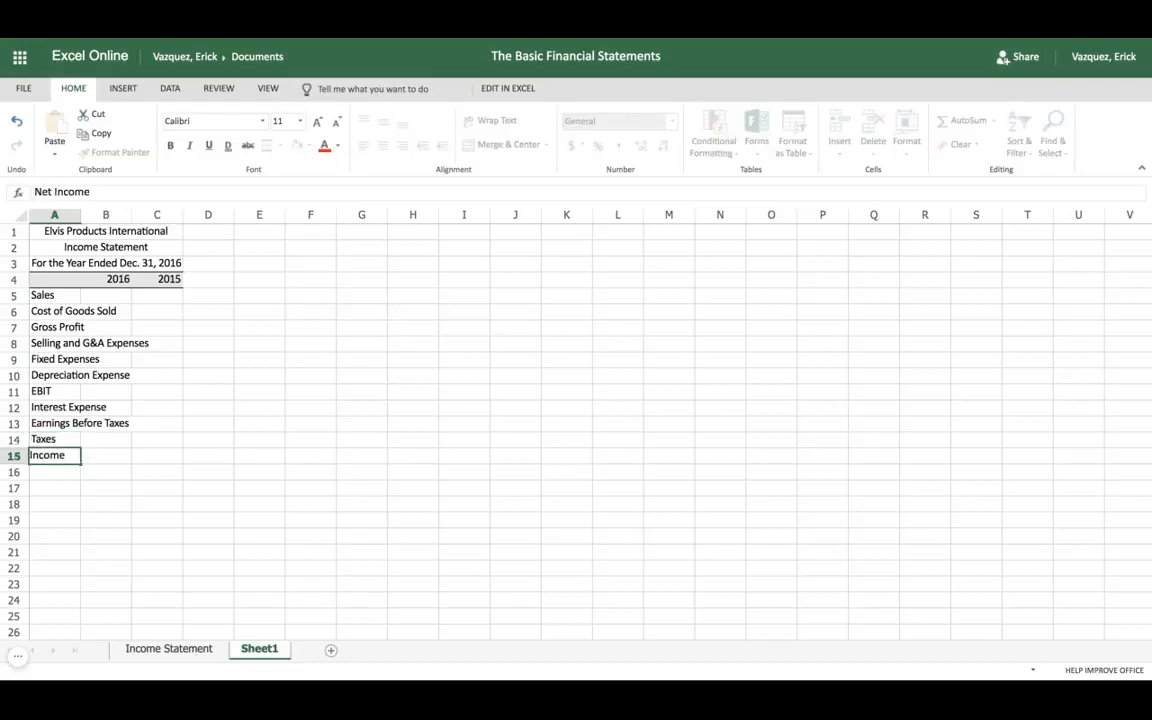
key(Return)
key(Return)
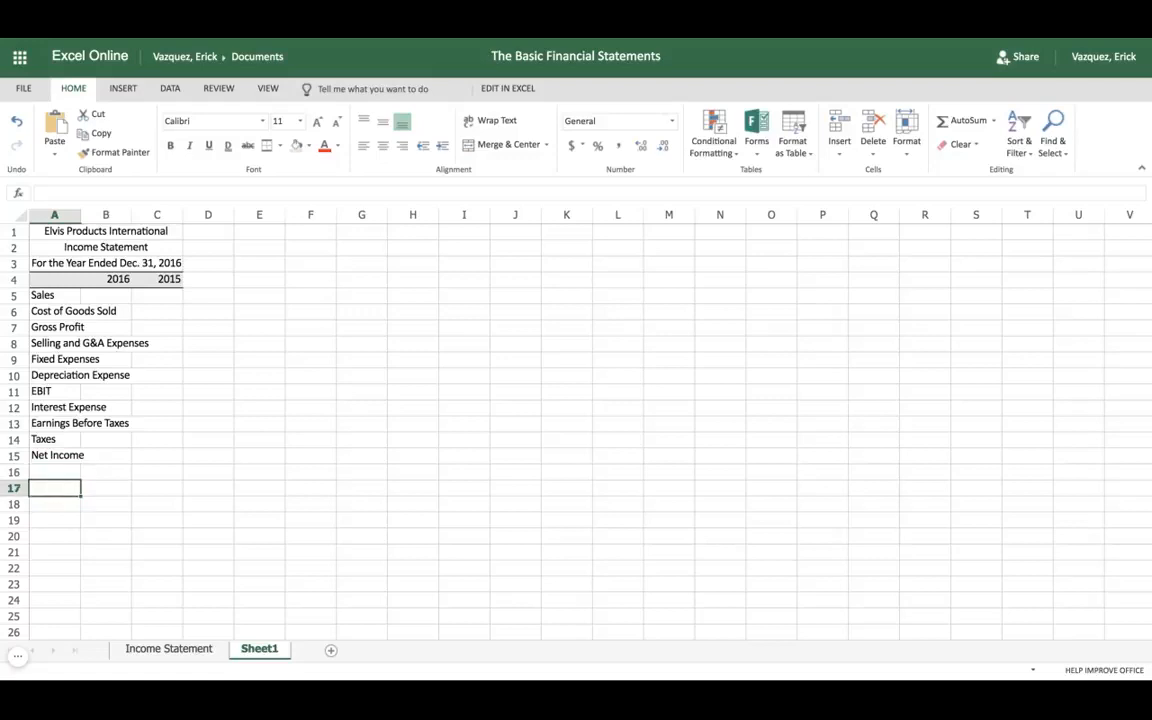
Add a notes section below the statement with "Notes:" in cell A17 and "Tax Rate" in cell A18.
text(Notes:)
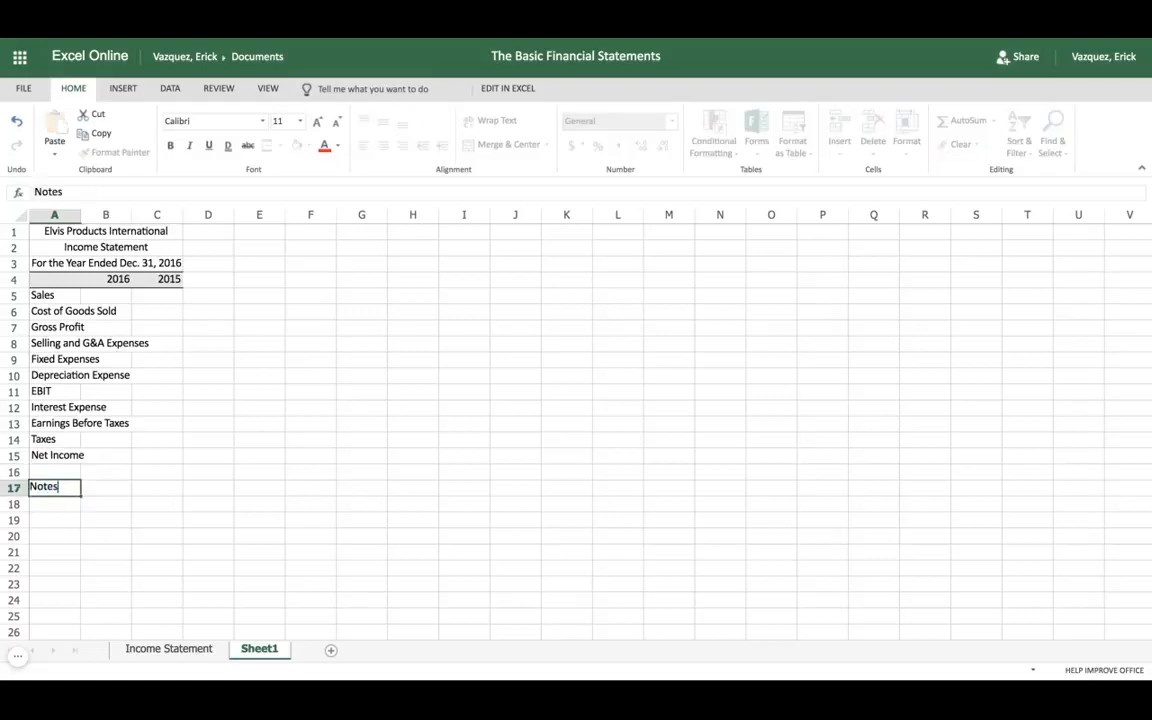
key(Return)
text(T)
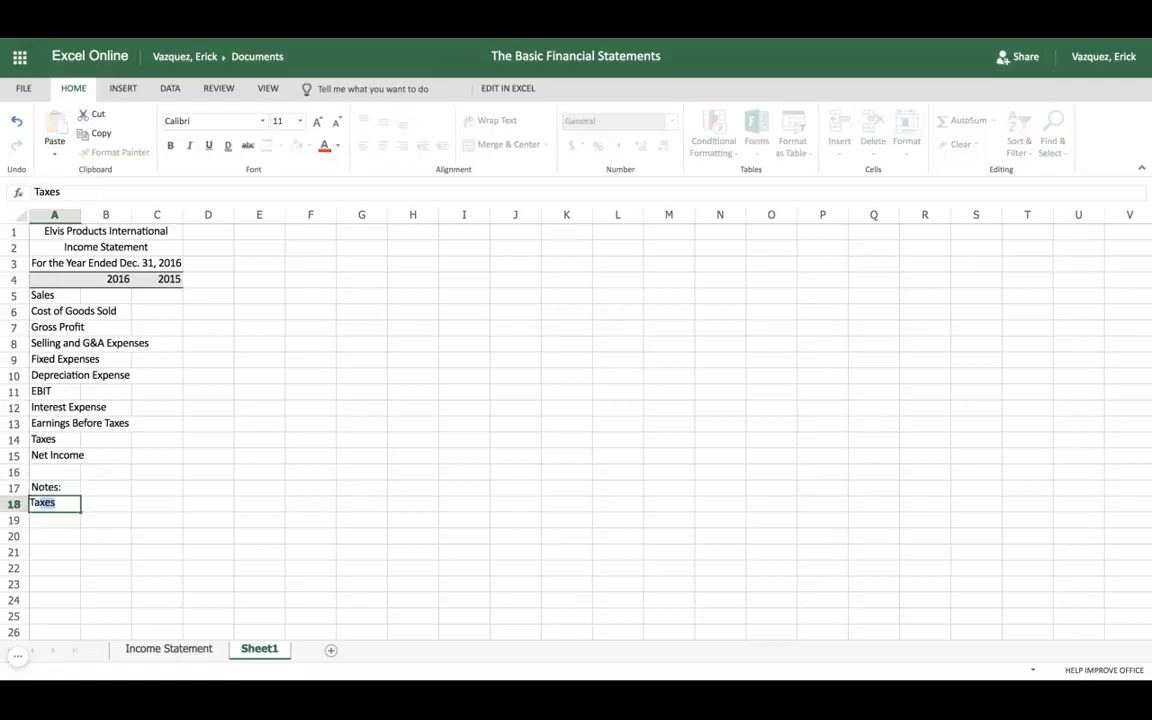
text(ax)
key(BackSpace)
text(Rate)
key(Return)
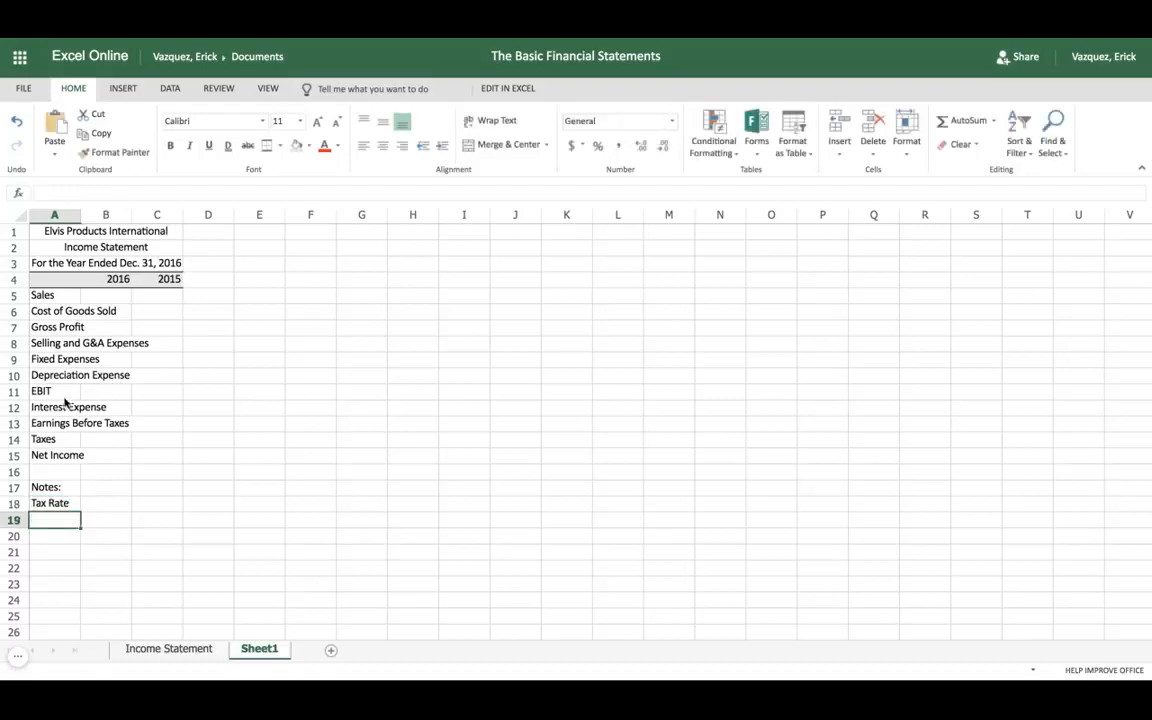
Widen column A so that all the row labels fit inside it.
click(54, 214)
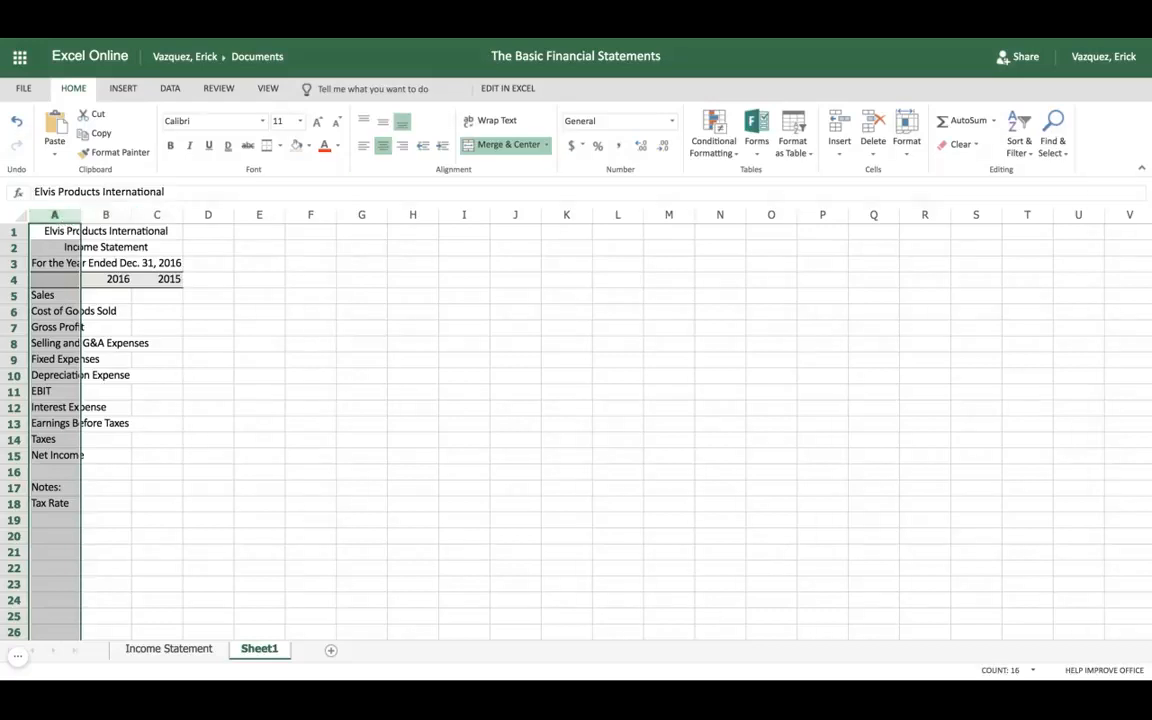
drag(81, 214, 166, 214)
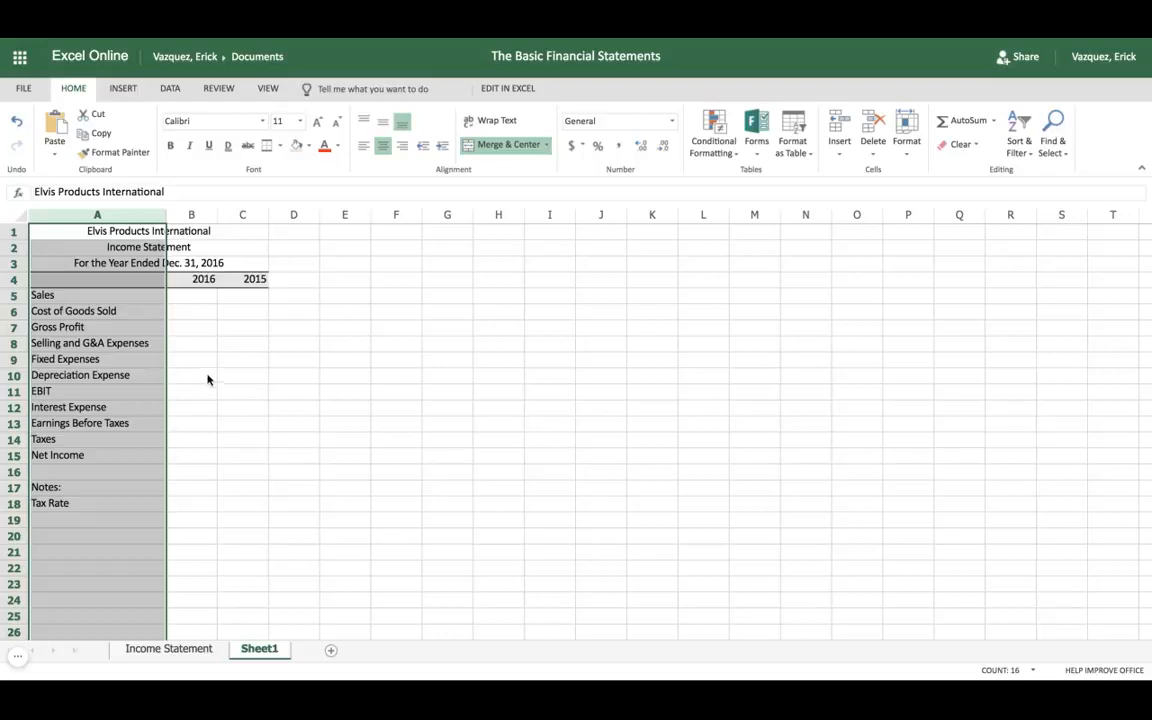
Enter 3850000 as the 2016 Sales in cell B5.
click(193, 298)
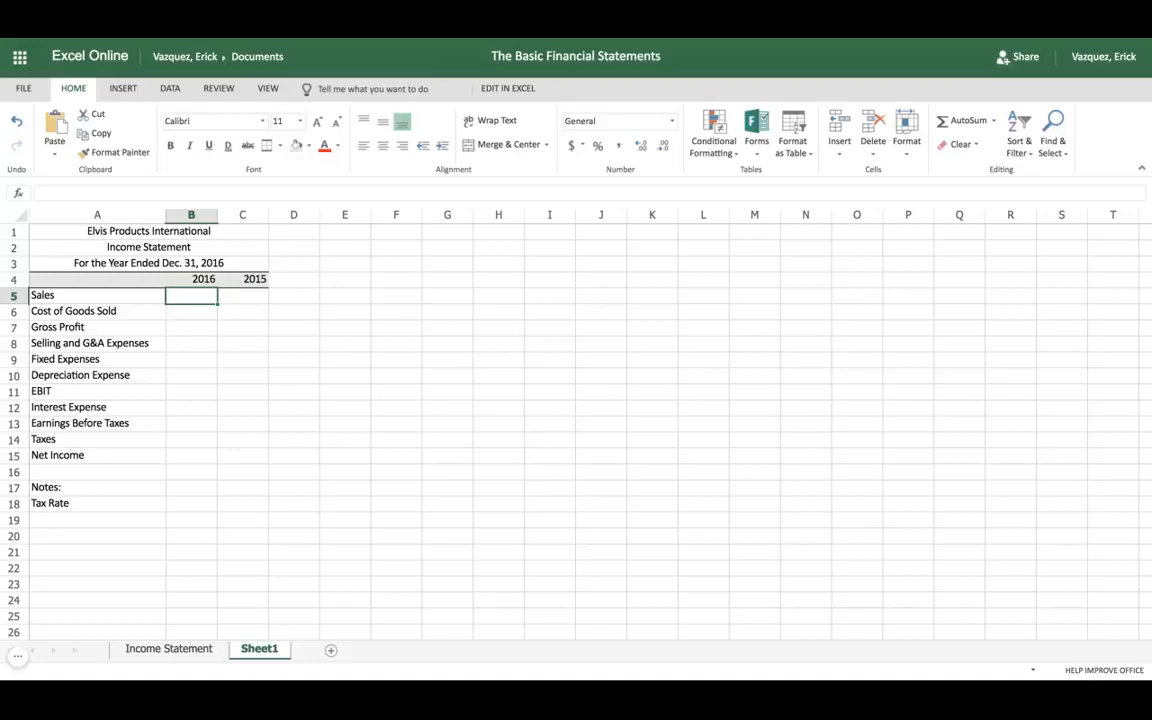
text(38)
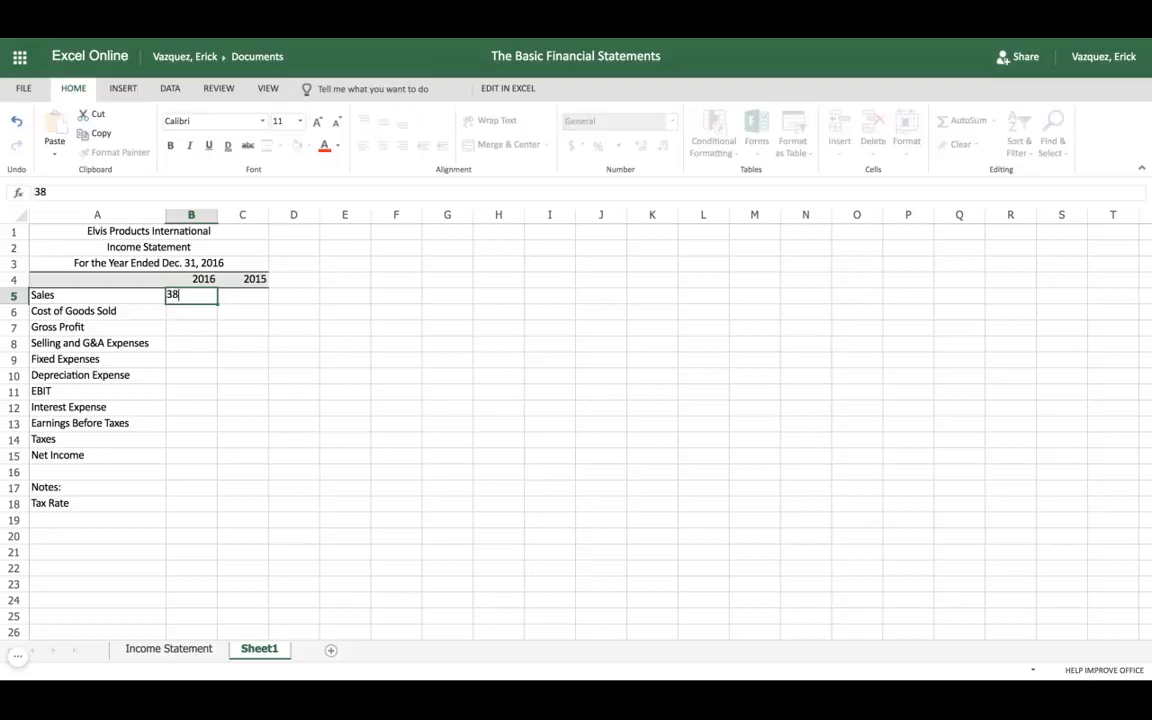
text(50000)
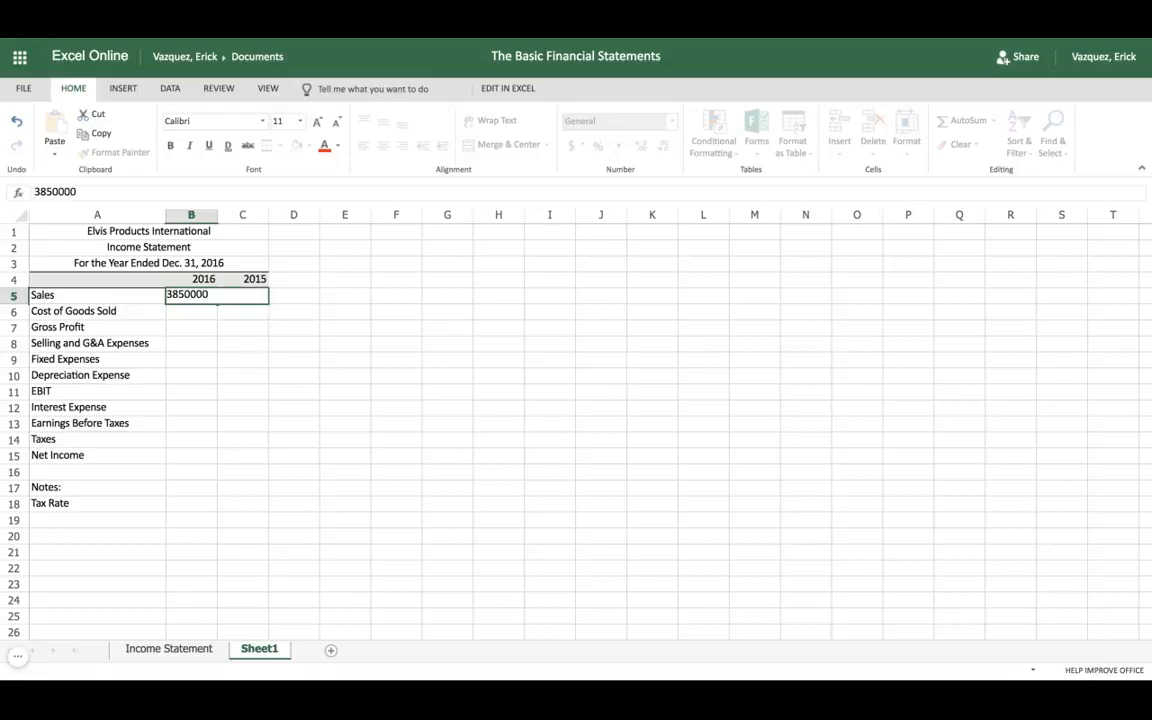
key(Tab)
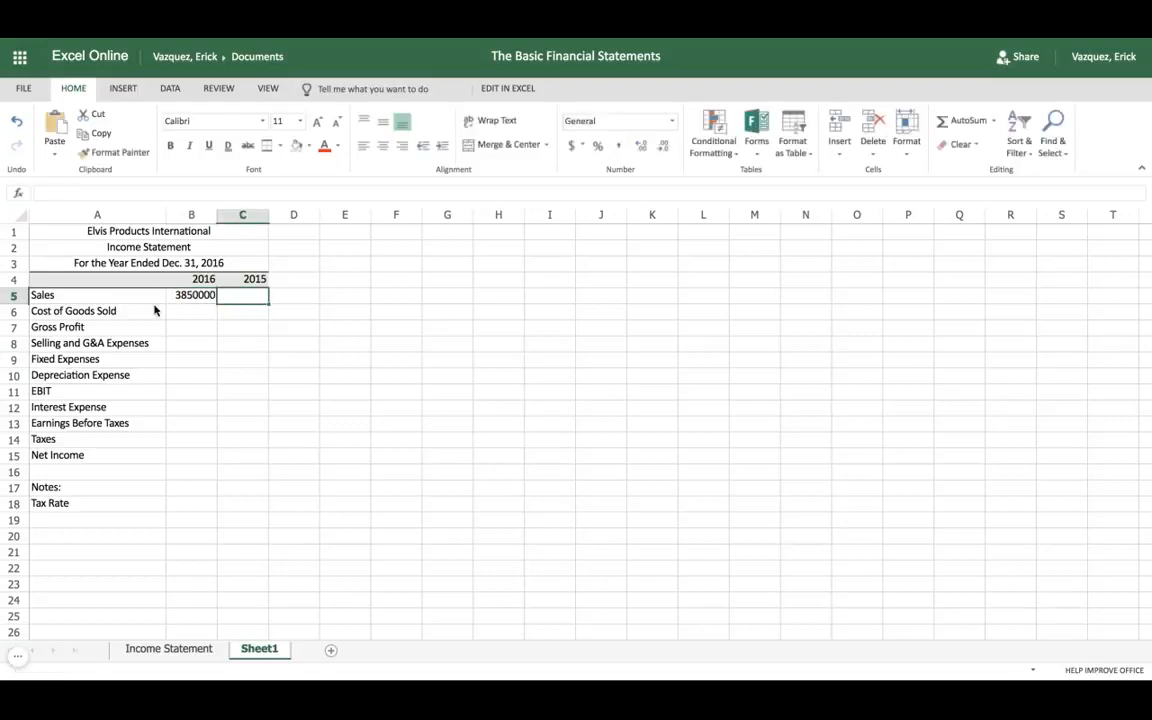
Format the 2016 amounts in B5:B15 with the comma number style and no decimal places.
click(197, 297)
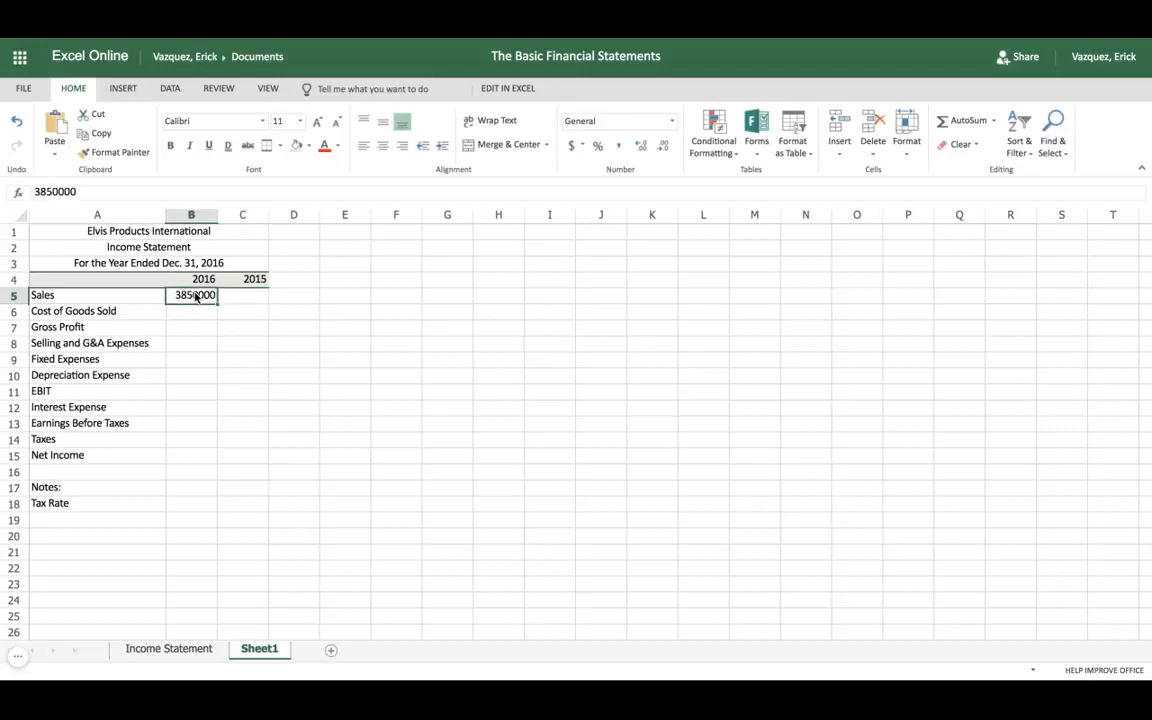
drag(197, 297, 192, 455)
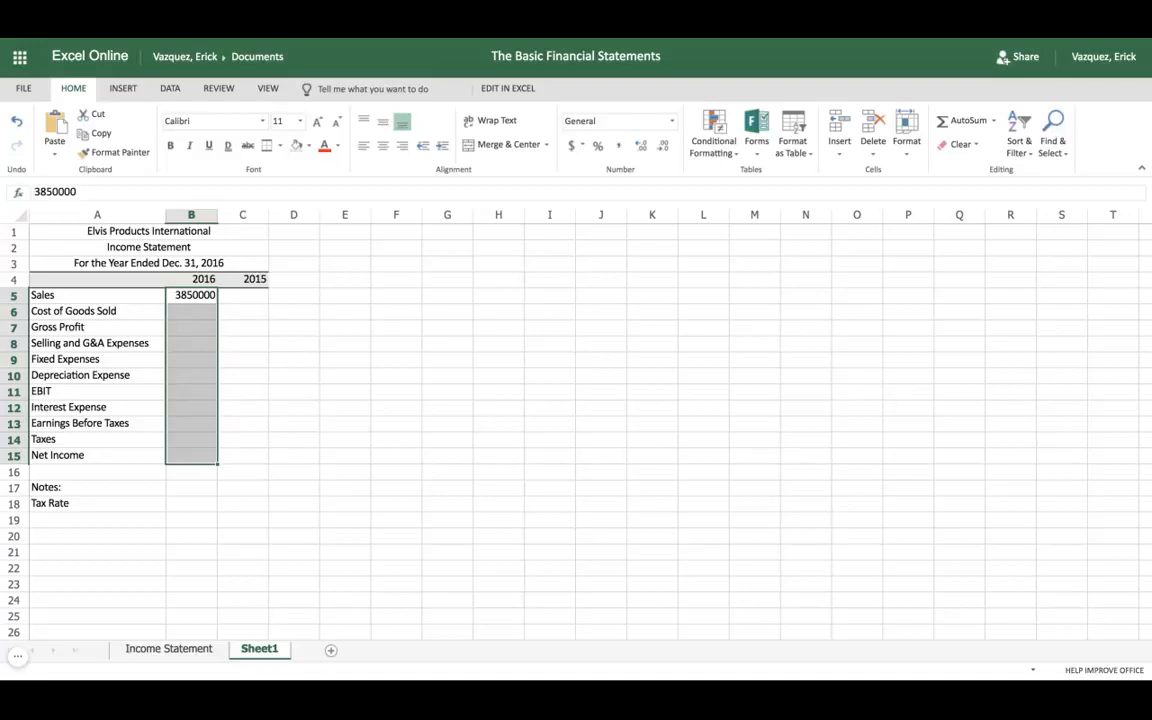
click(619, 147)
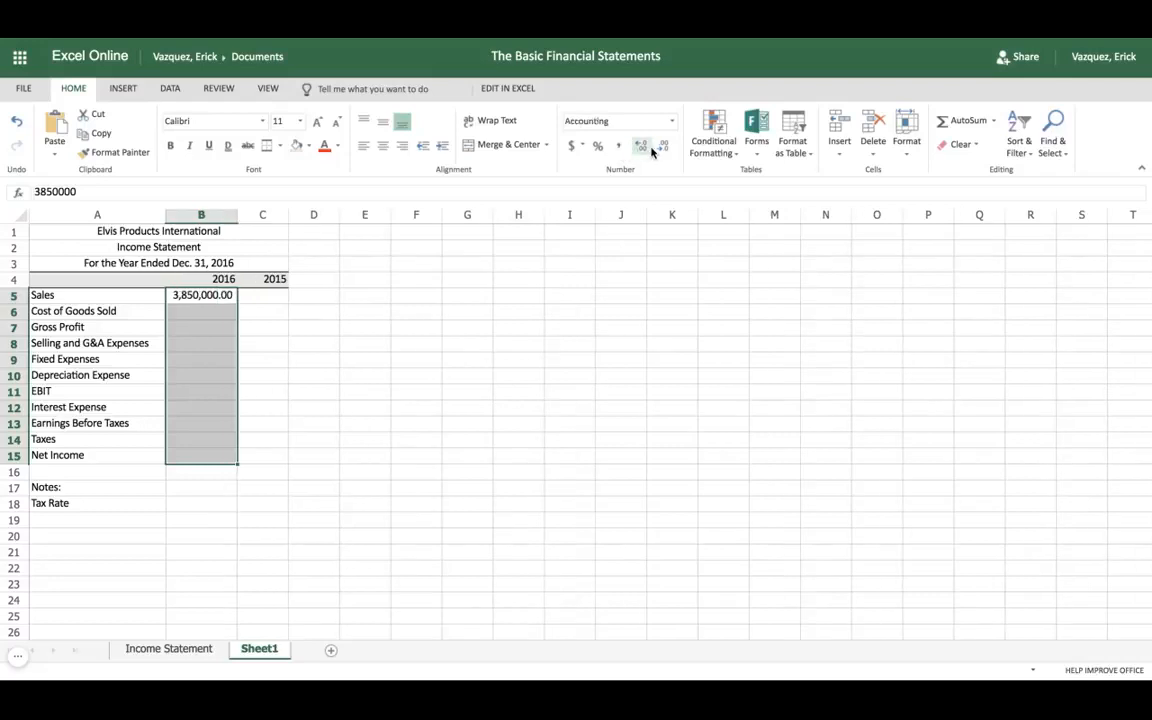
click(663, 147)
click(663, 147)
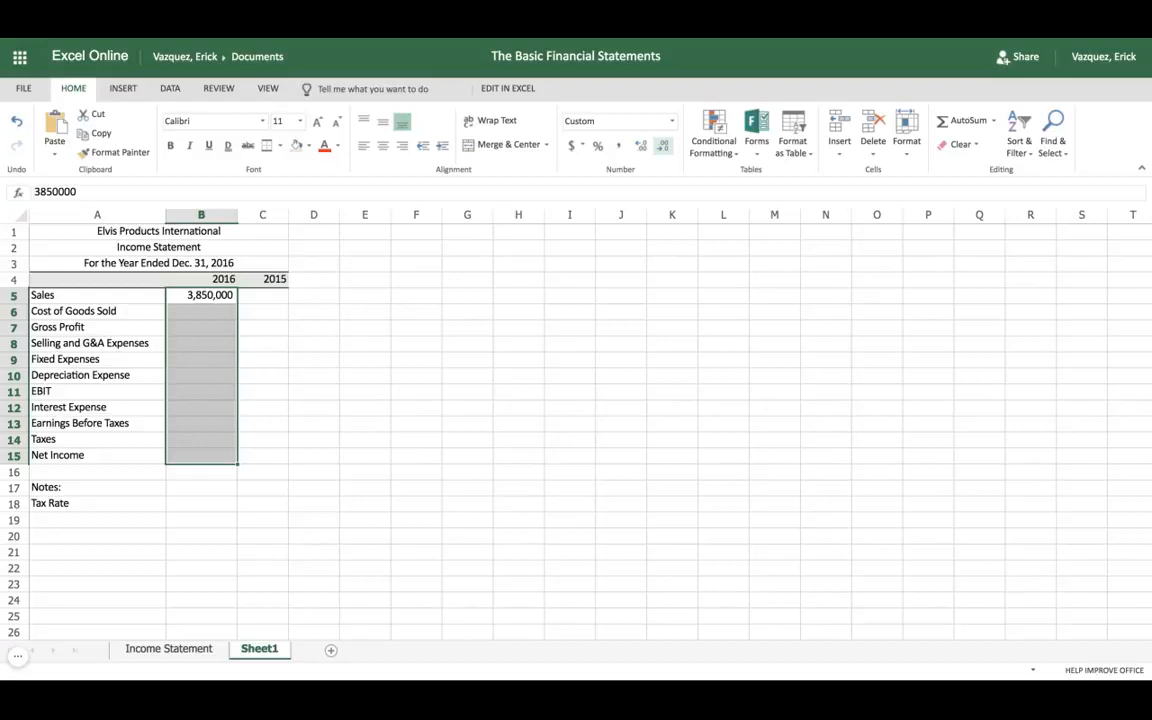
Enter 325000 as the 2016 Cost of Goods Sold in cell B6.
click(206, 314)
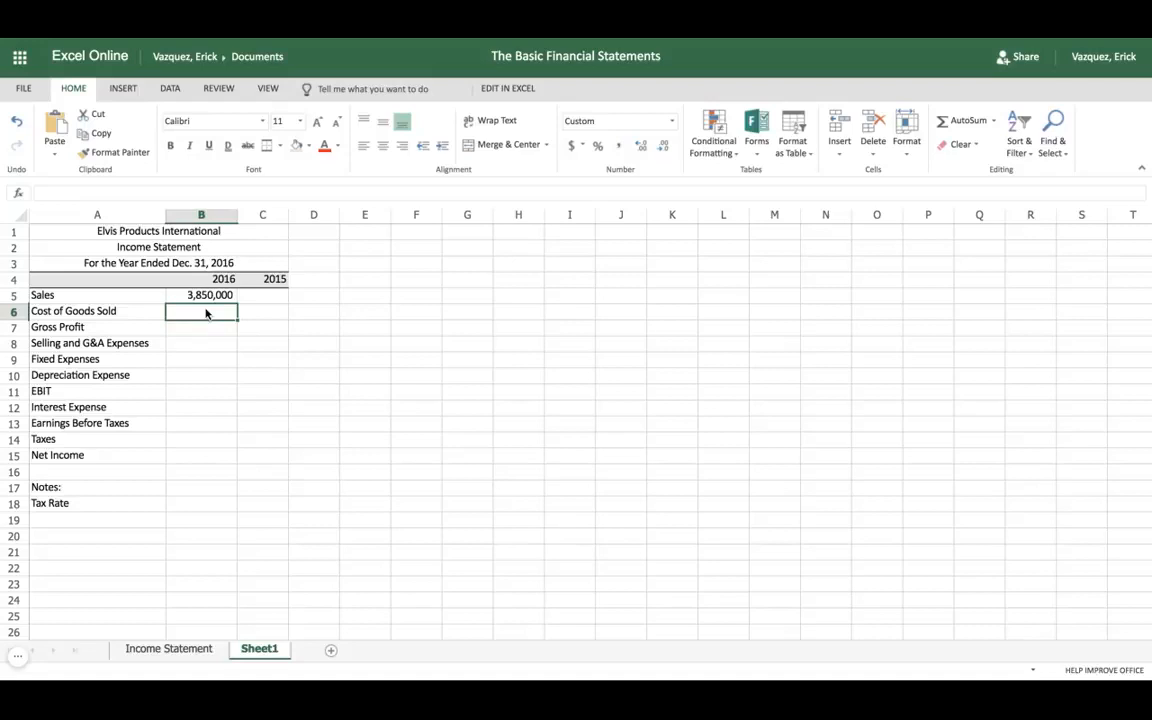
text(3250)
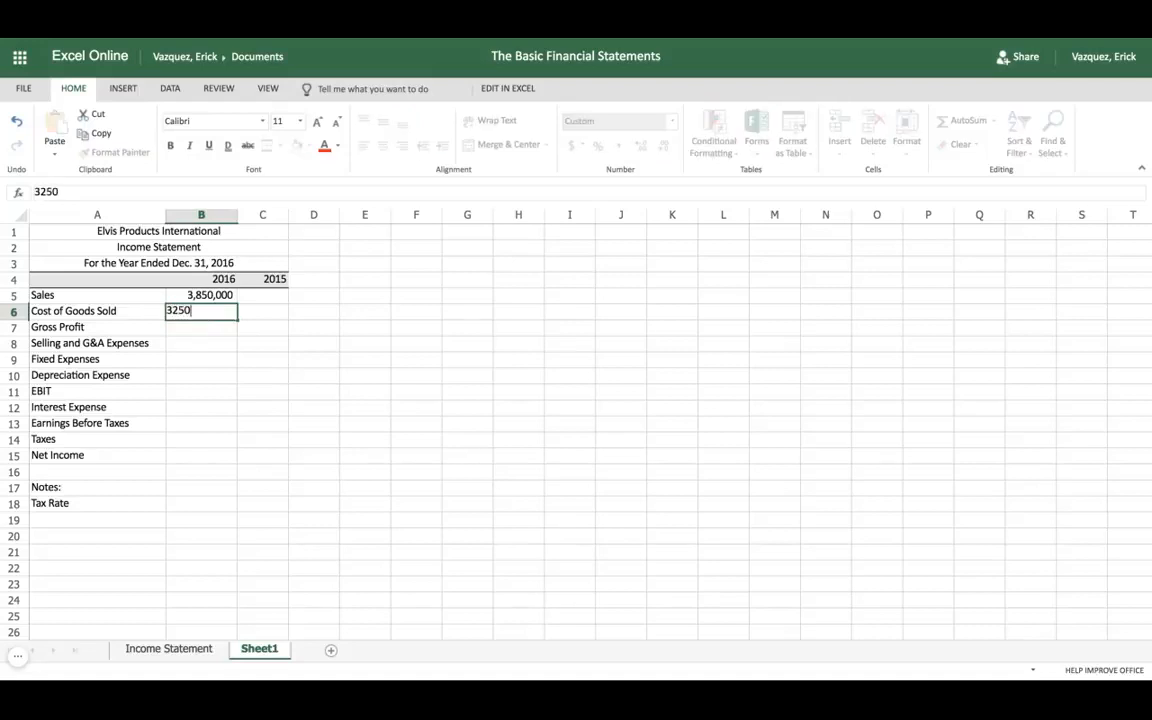
text(00)
key(Tab)
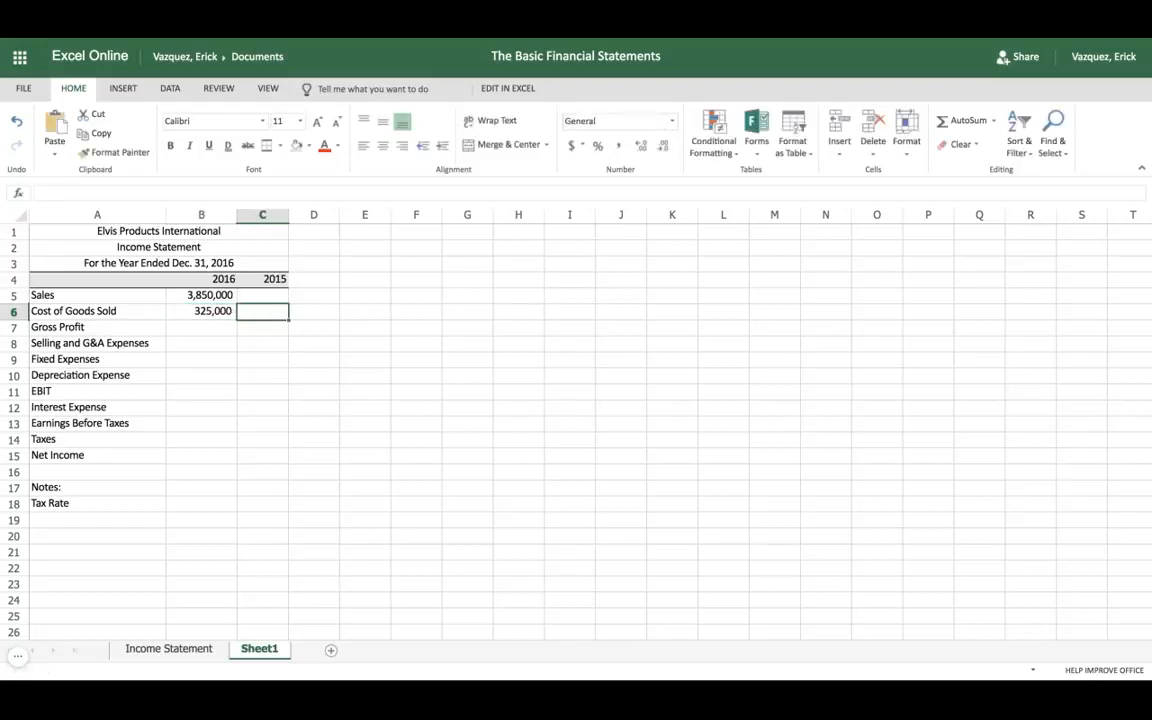
Calculate the 2016 Gross Profit in cell B7 with the formula =B5-B6.
click(208, 330)
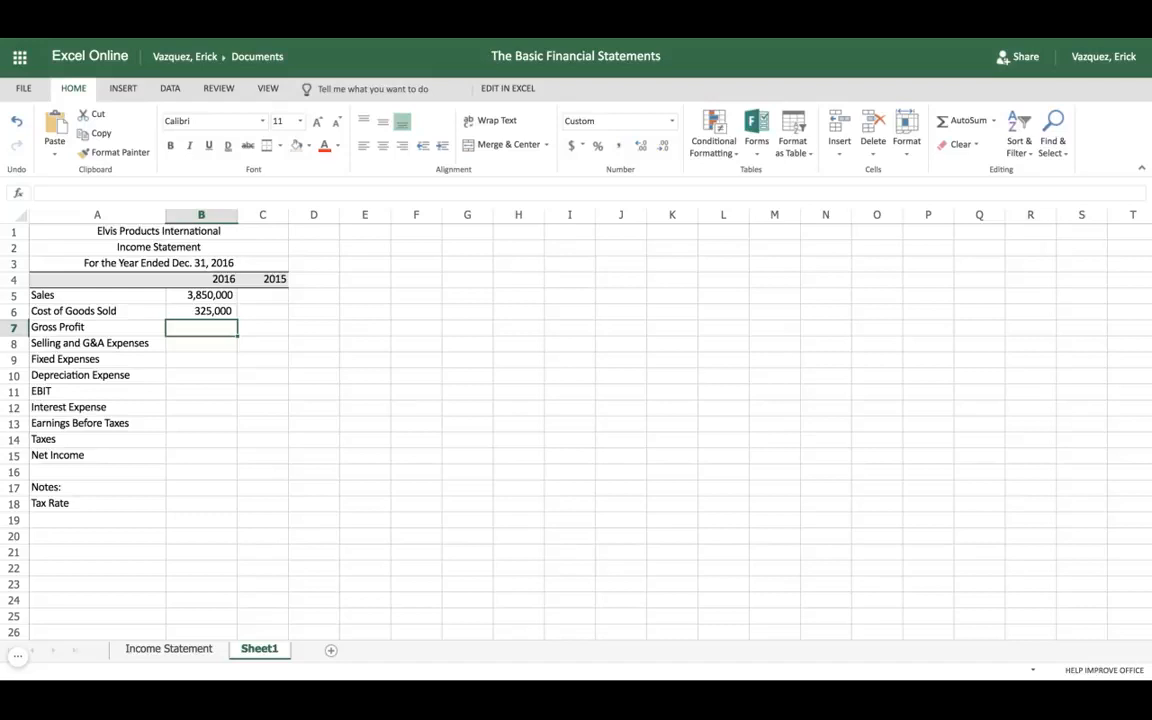
text(=)
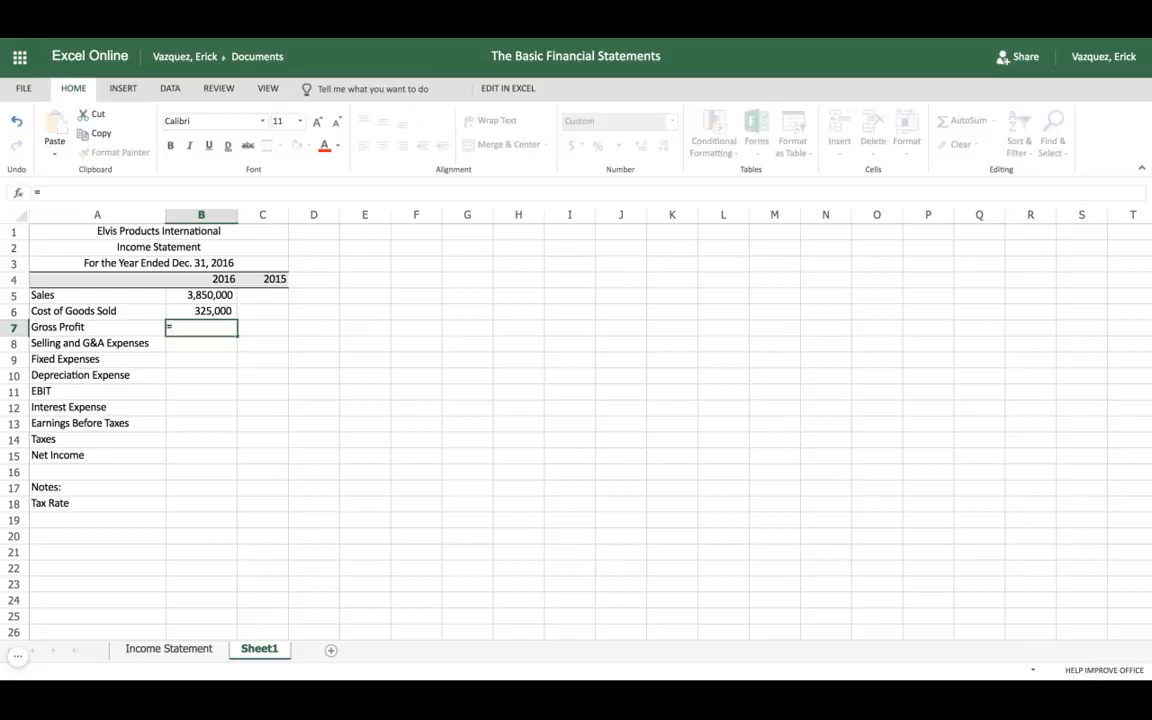
click(209, 296)
text(-)
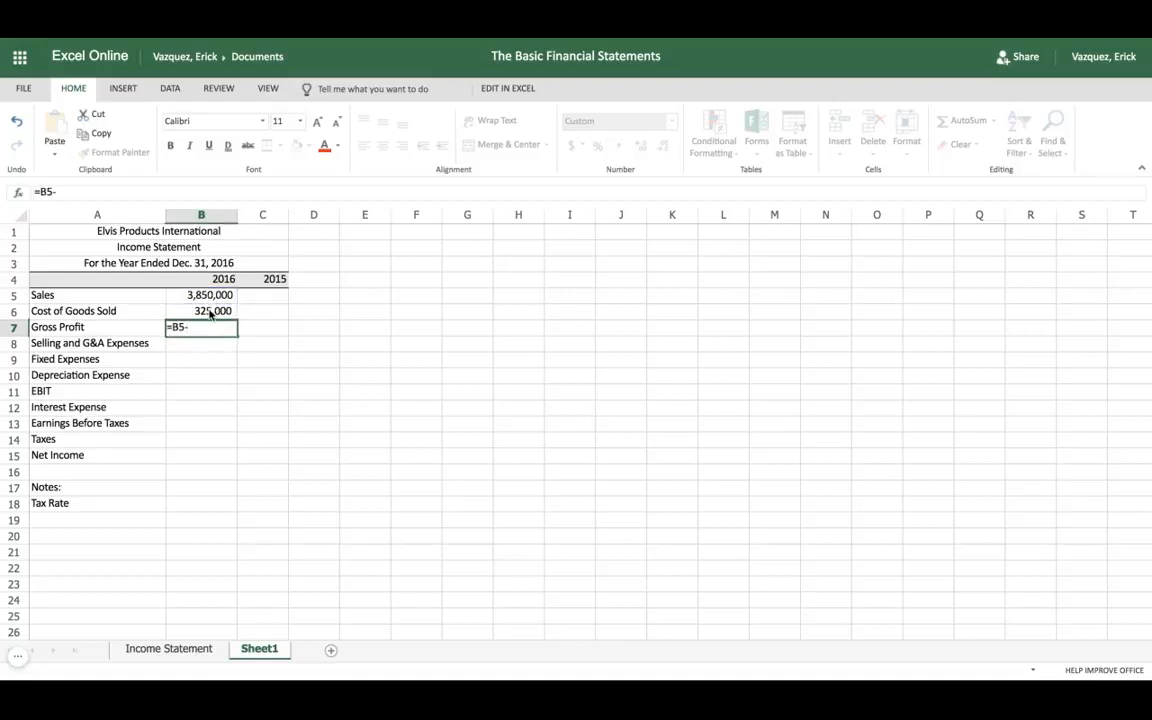
click(211, 311)
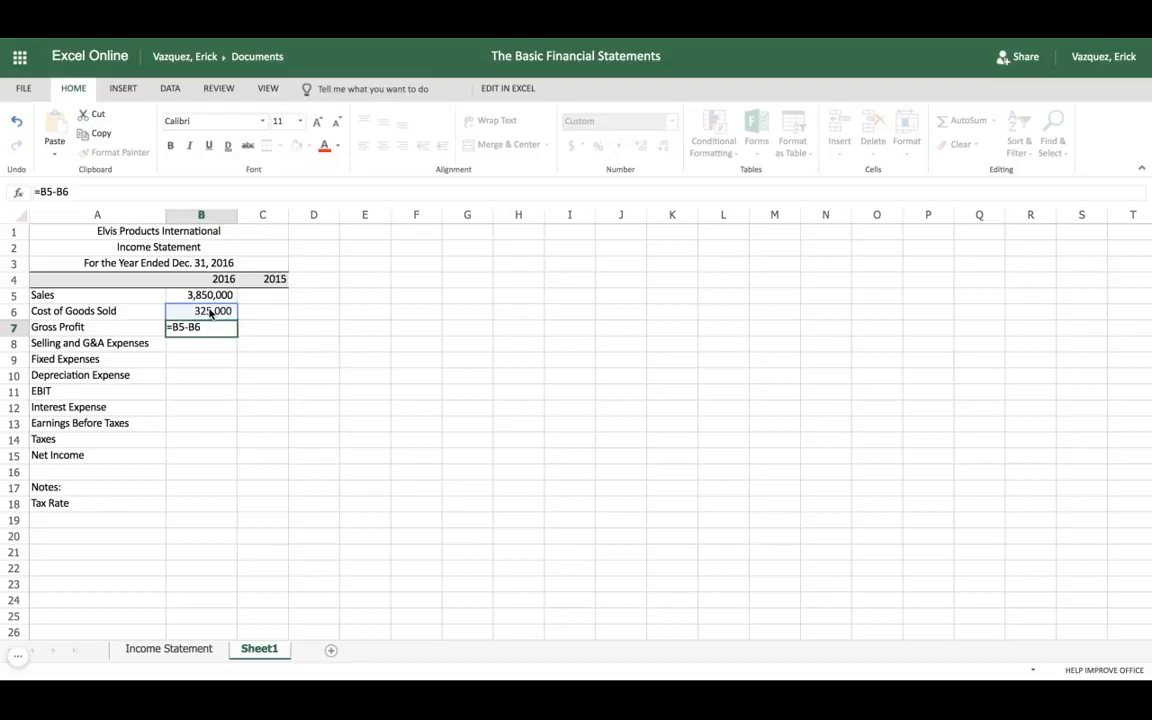
key(Tab)
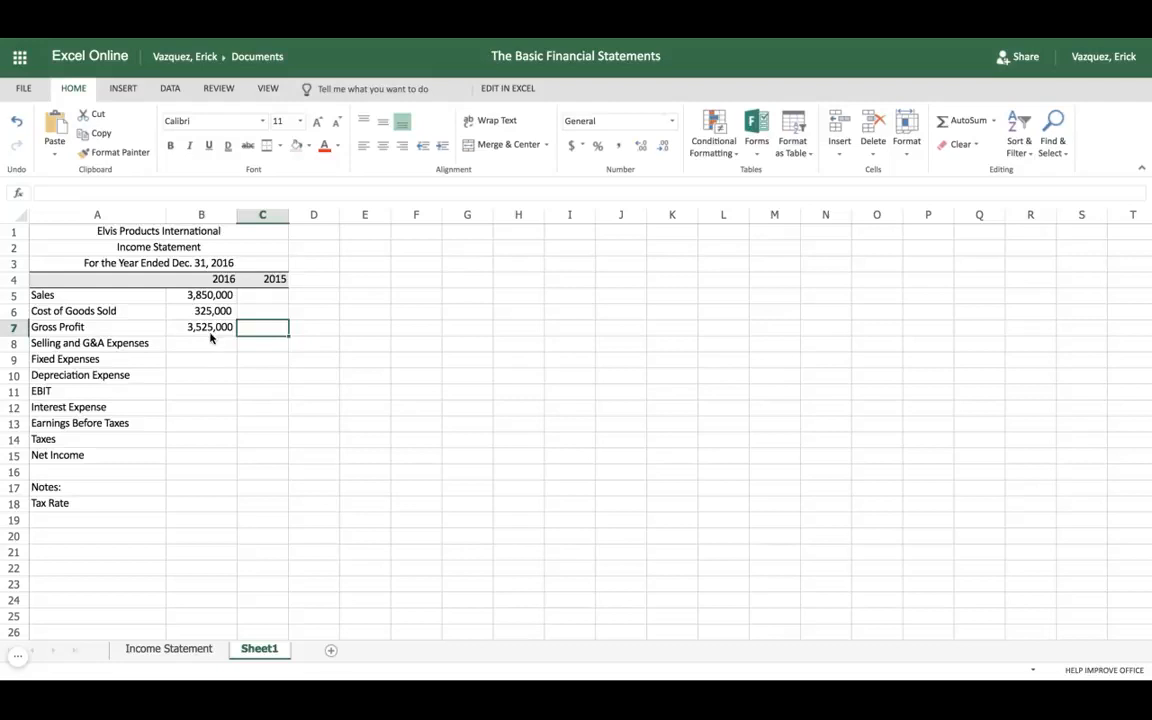
Enter the 2016 Selling and G&A Expenses of 330300 in cell B8 and Fixed Expenses of 100000 in cell B9.
click(201, 346)
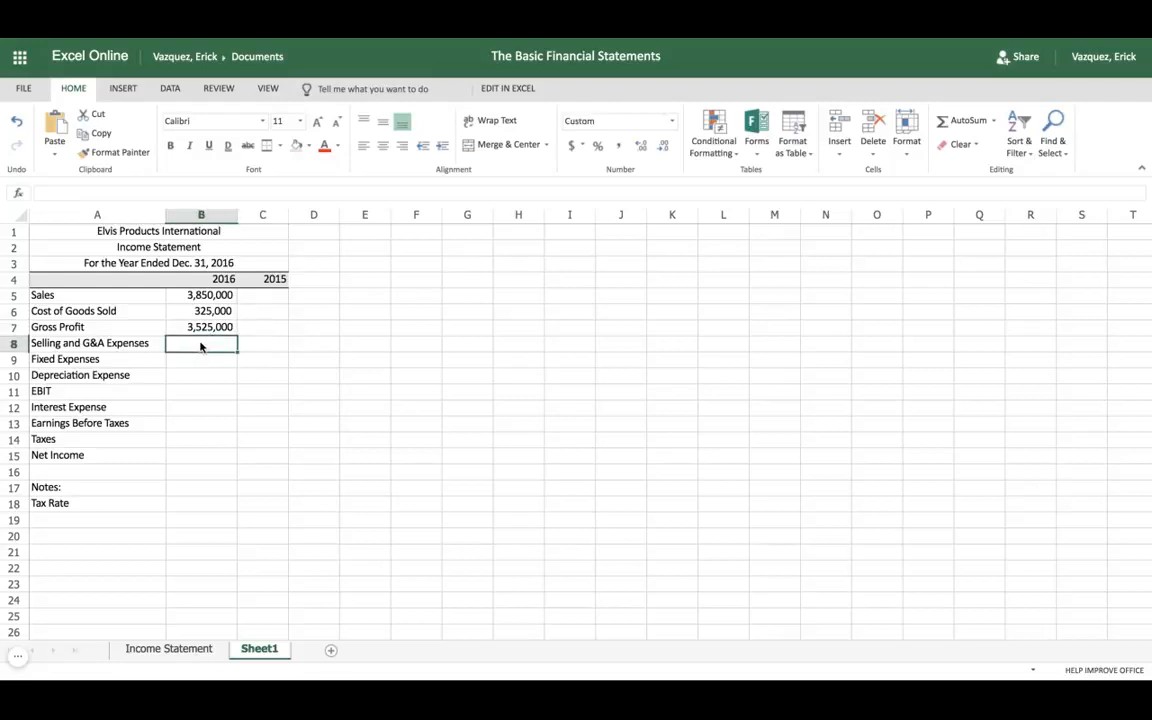
text(3)
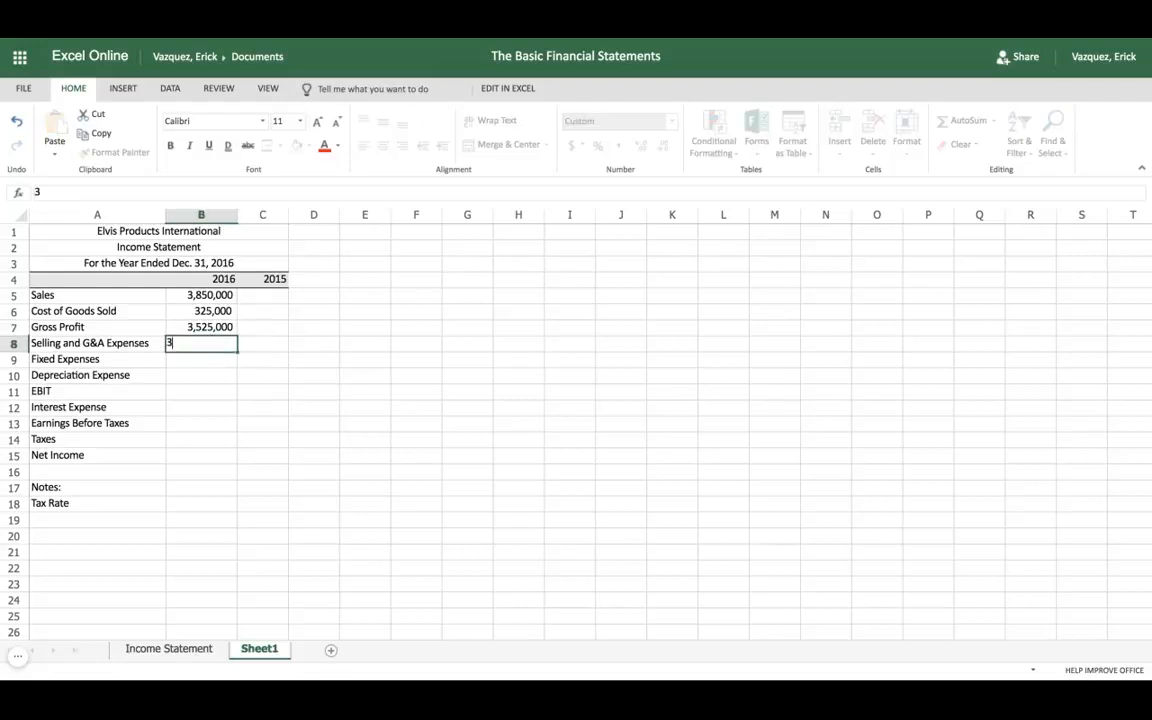
text(30300)
key(Return)
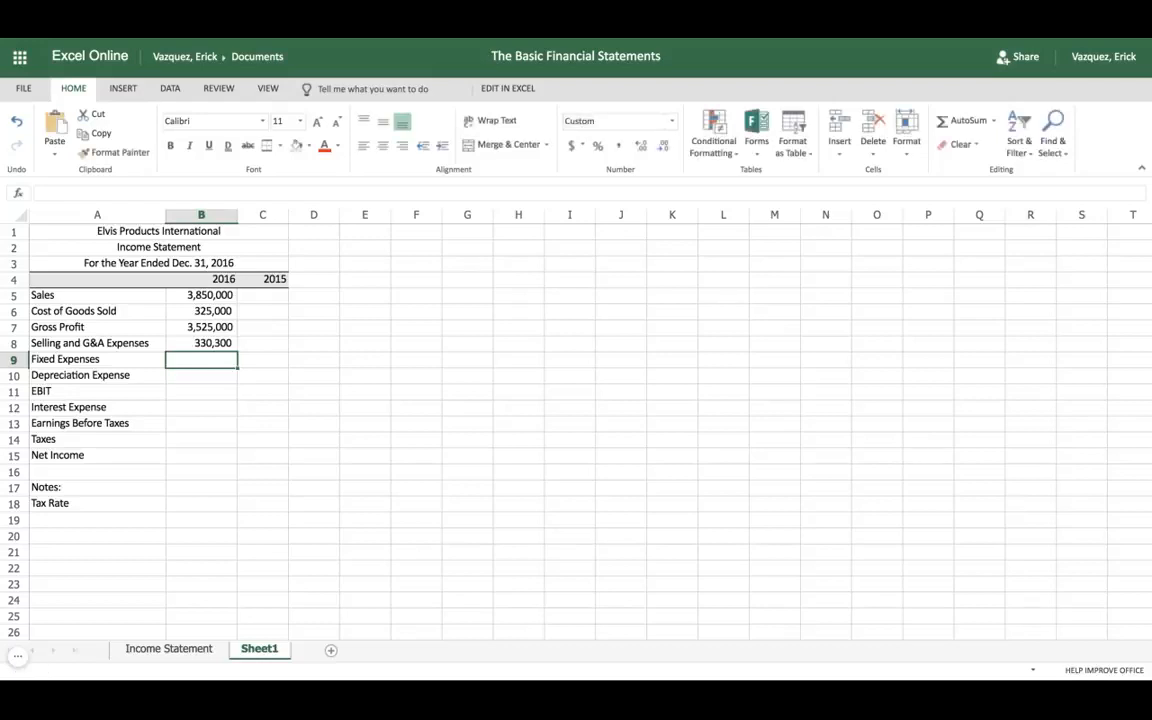
text(100000)
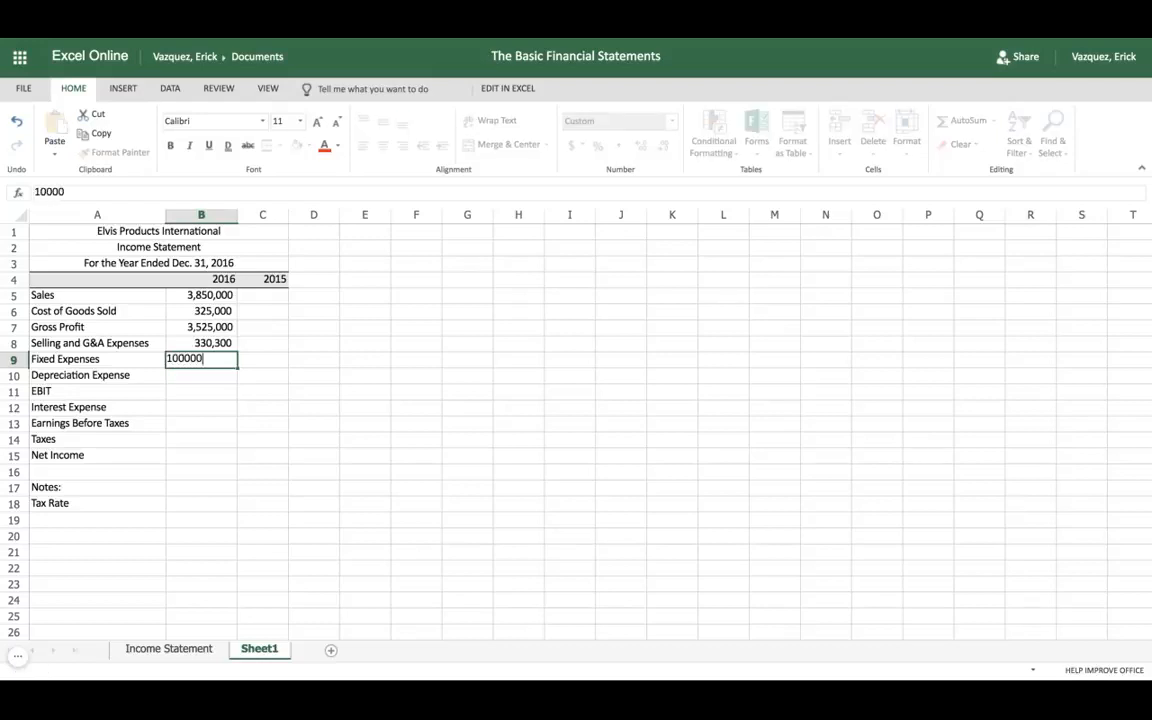
key(Return)
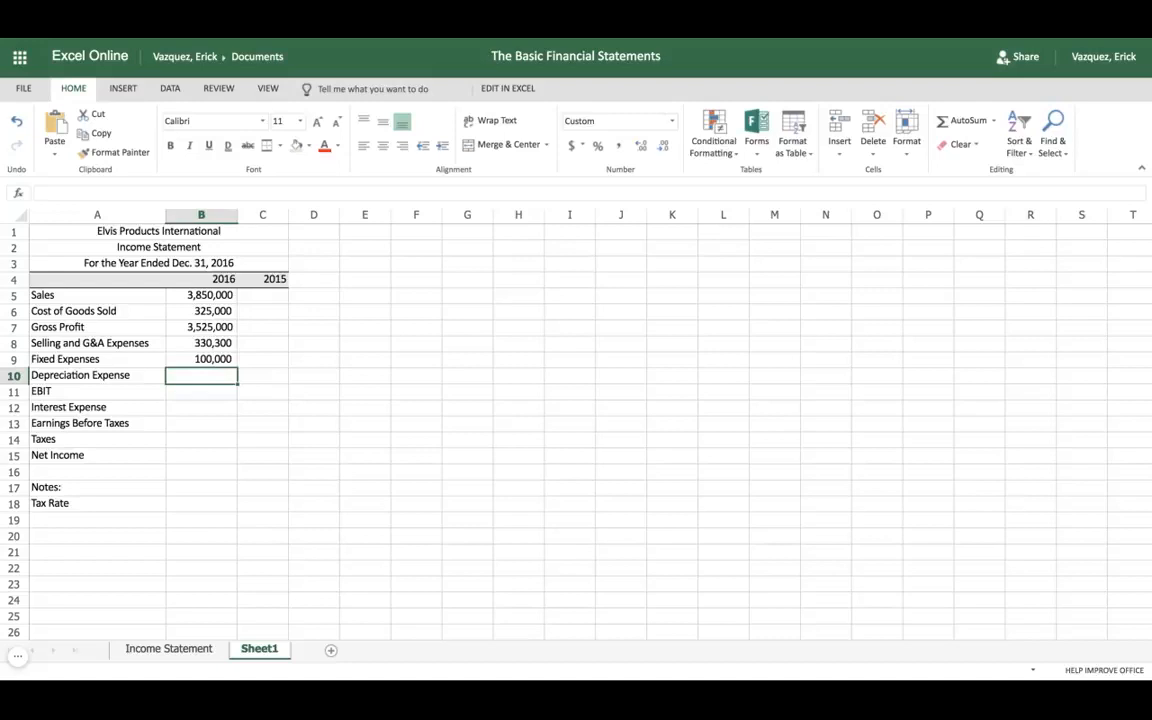
Enter 20000 as the 2016 Depreciation Expense in cell B10 and calculate EBIT in B11 with the formula =B7-SUM(B8:B10).
text(20000)
key(Return)
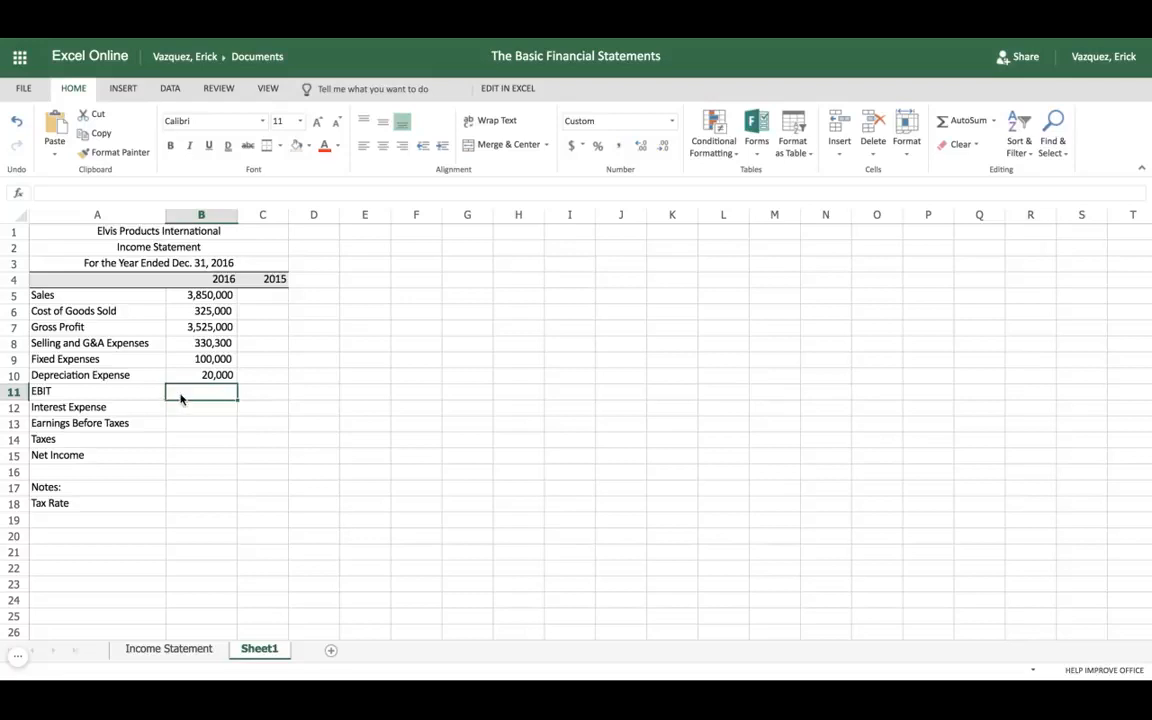
text(=)
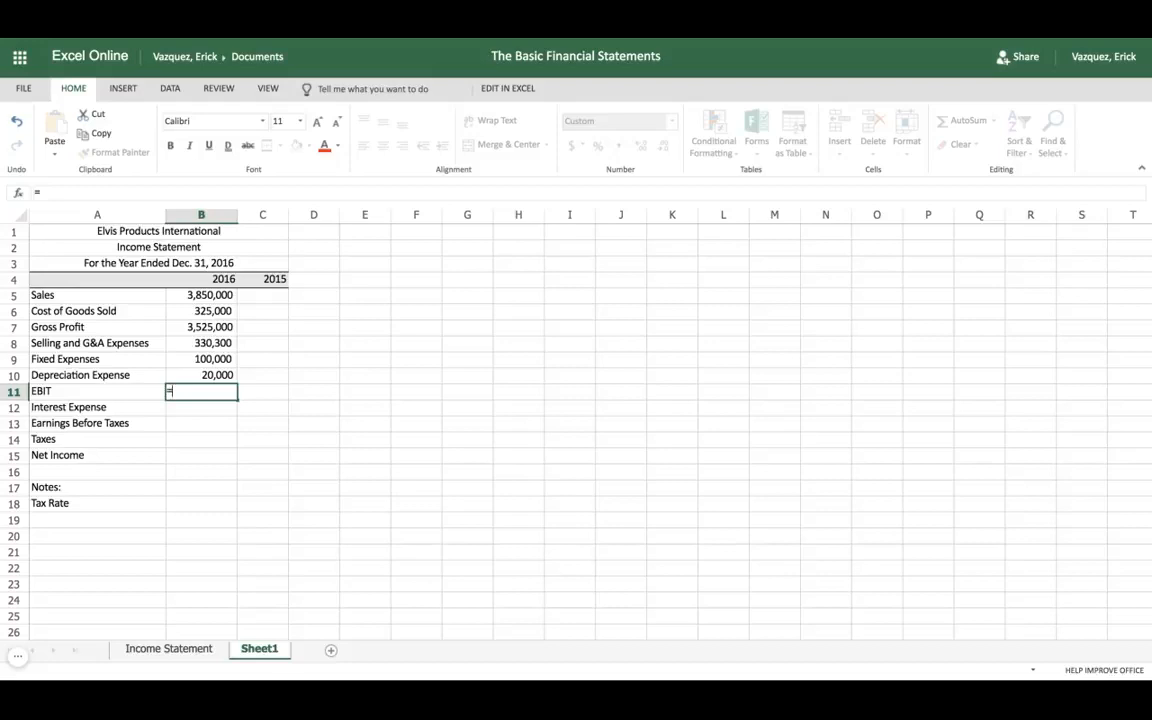
click(196, 332)
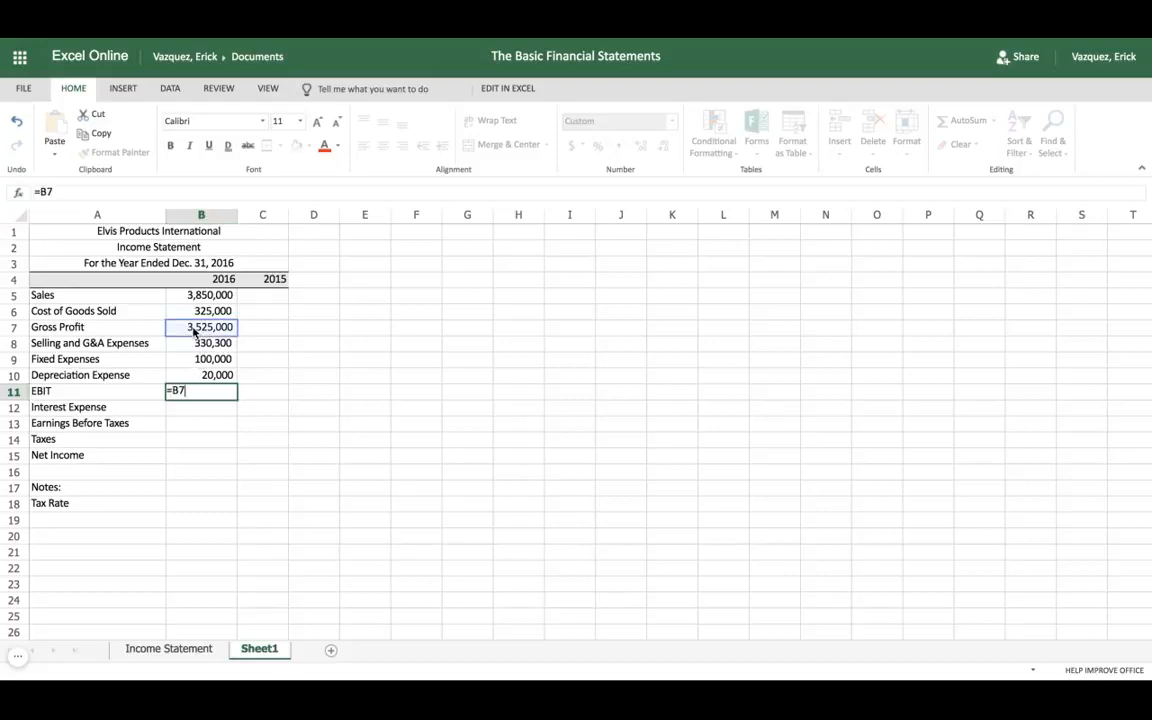
text(-)
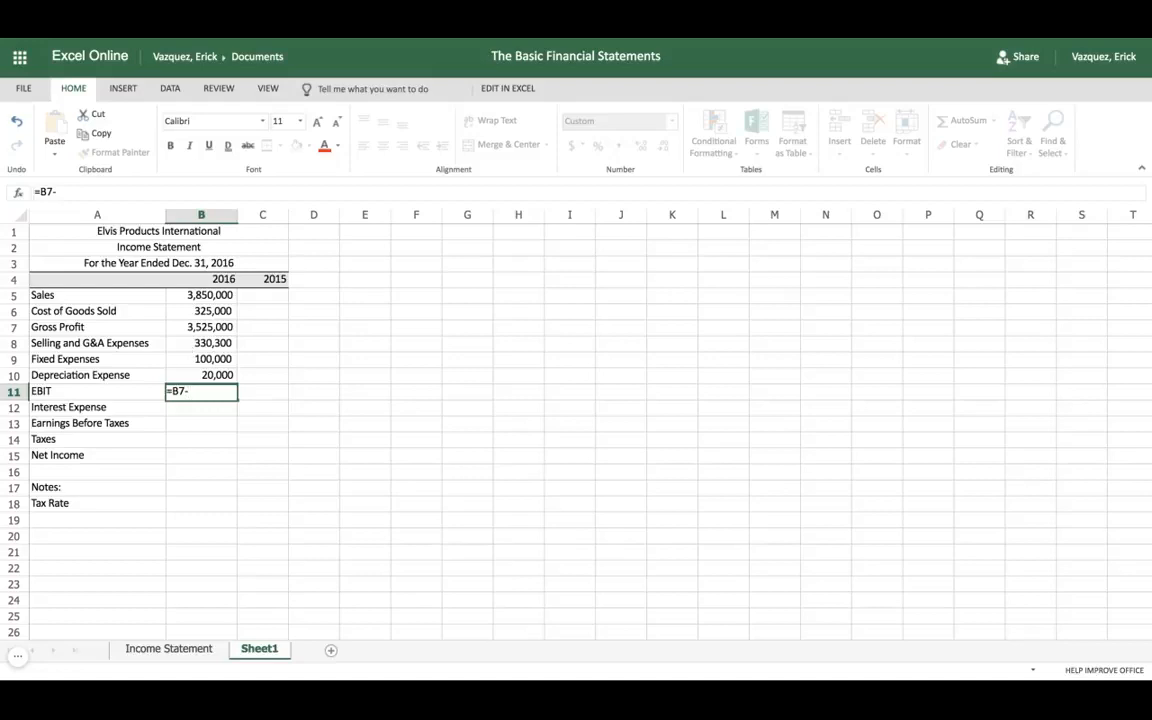
text(sum)
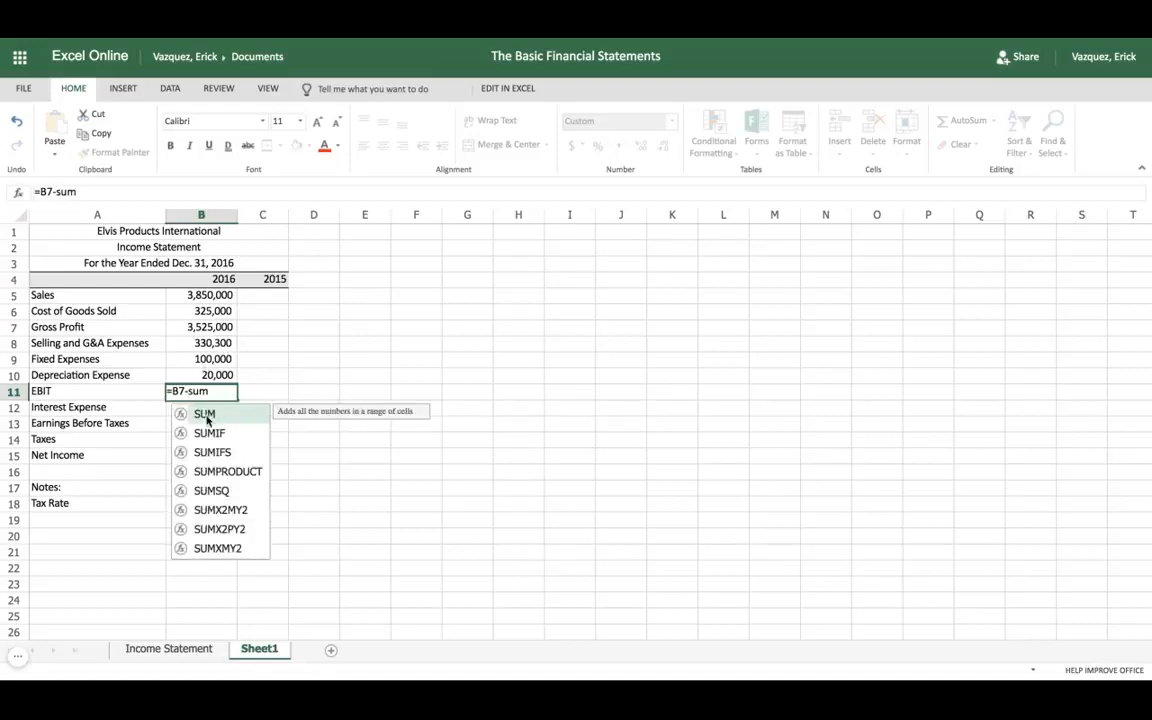
double_click(206, 416)
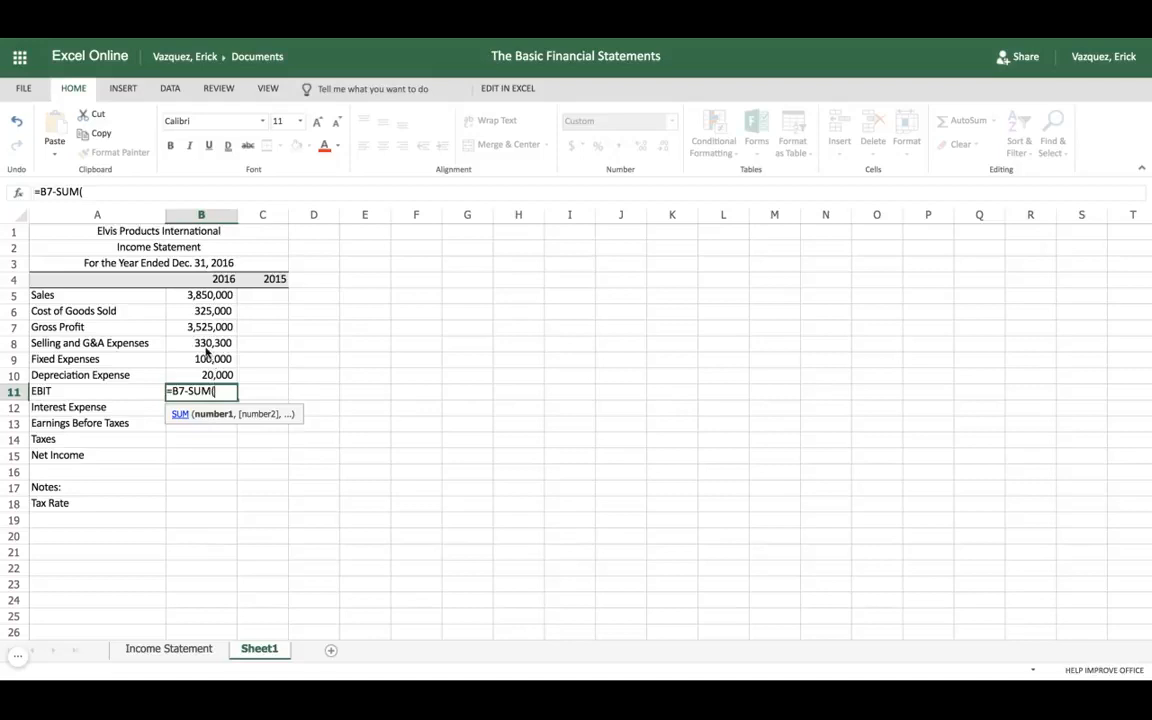
click(206, 344)
drag(206, 344, 213, 375)
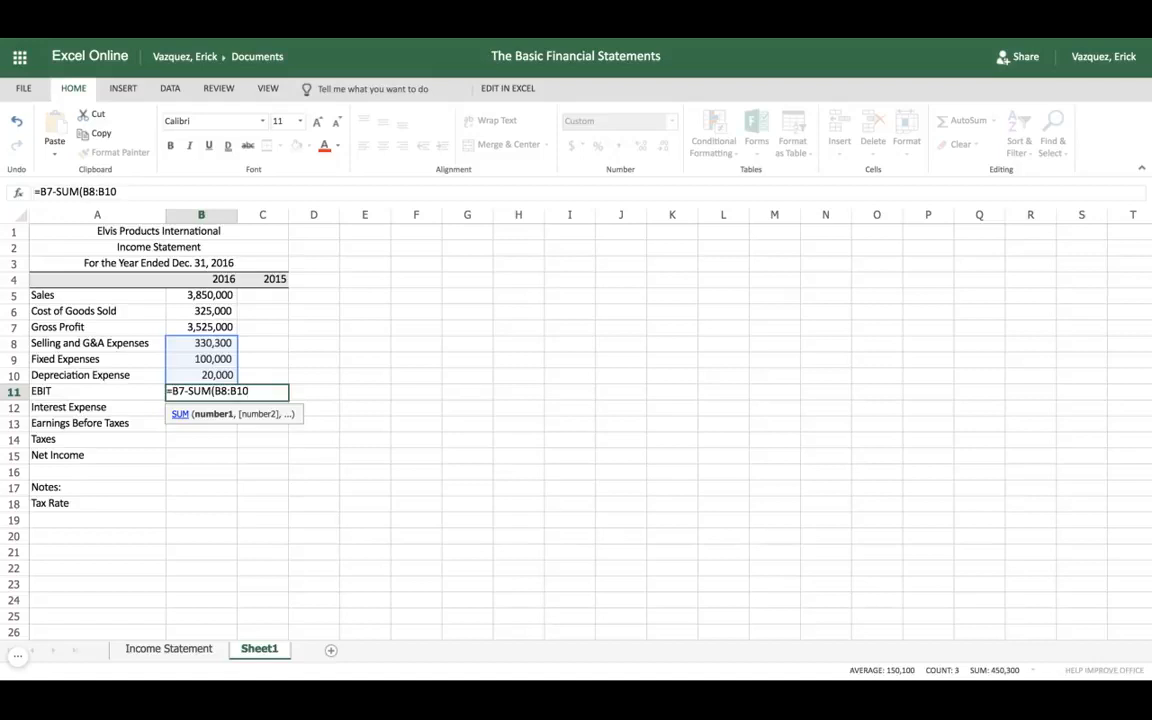
text())
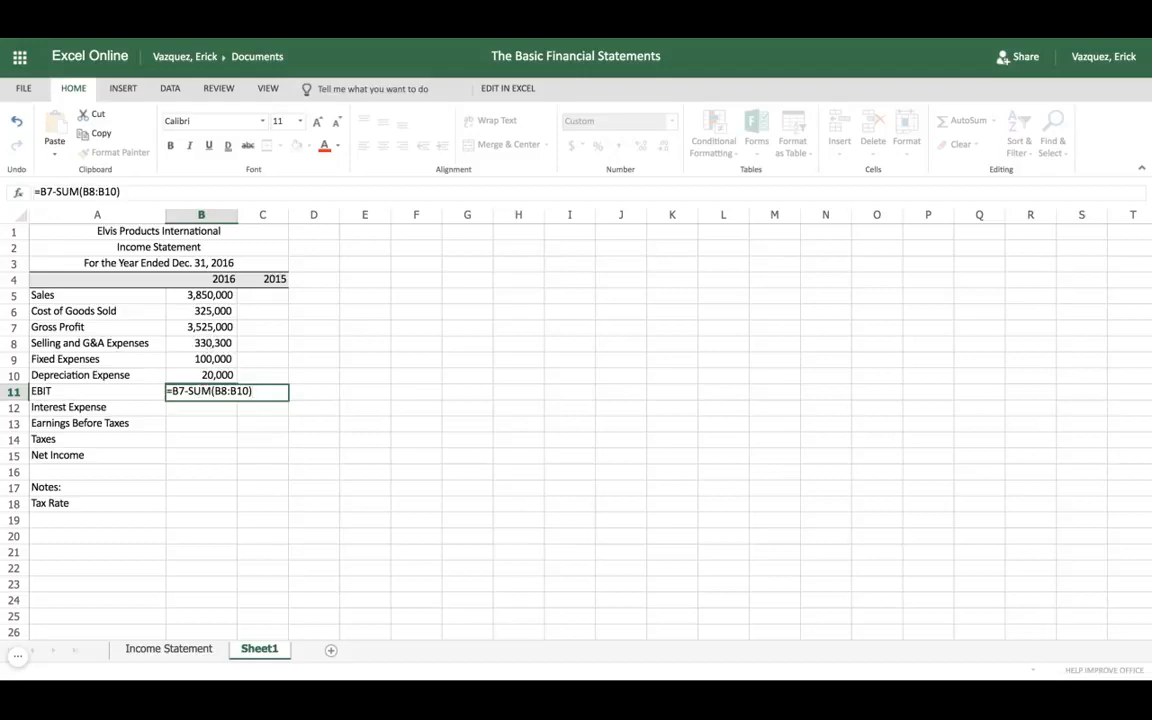
key(Tab)
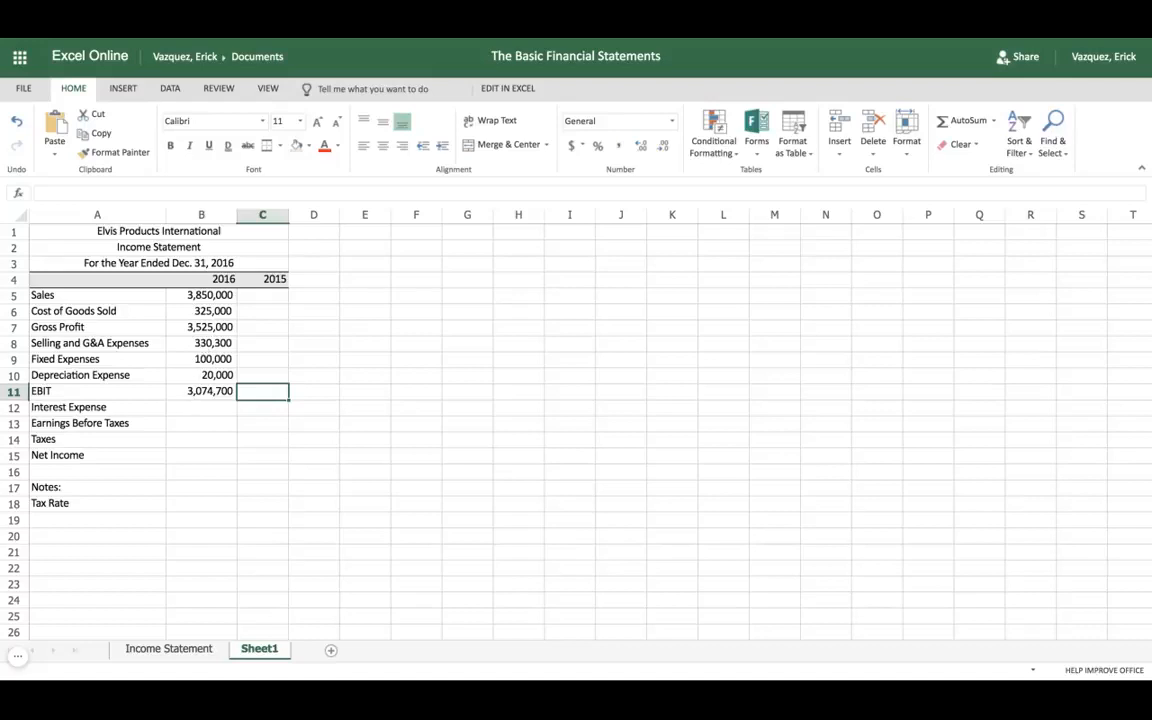
Correct the 2016 Cost of Goods Sold in cell B6 to 3,250,000.
click(191, 315)
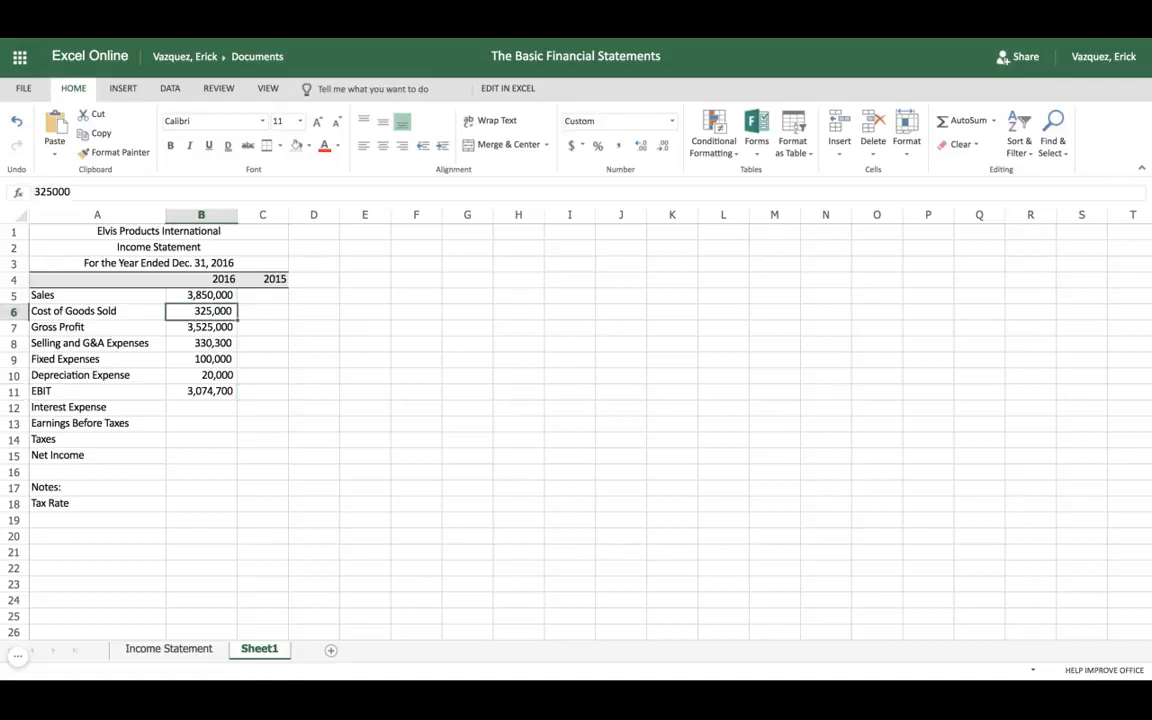
text(3)
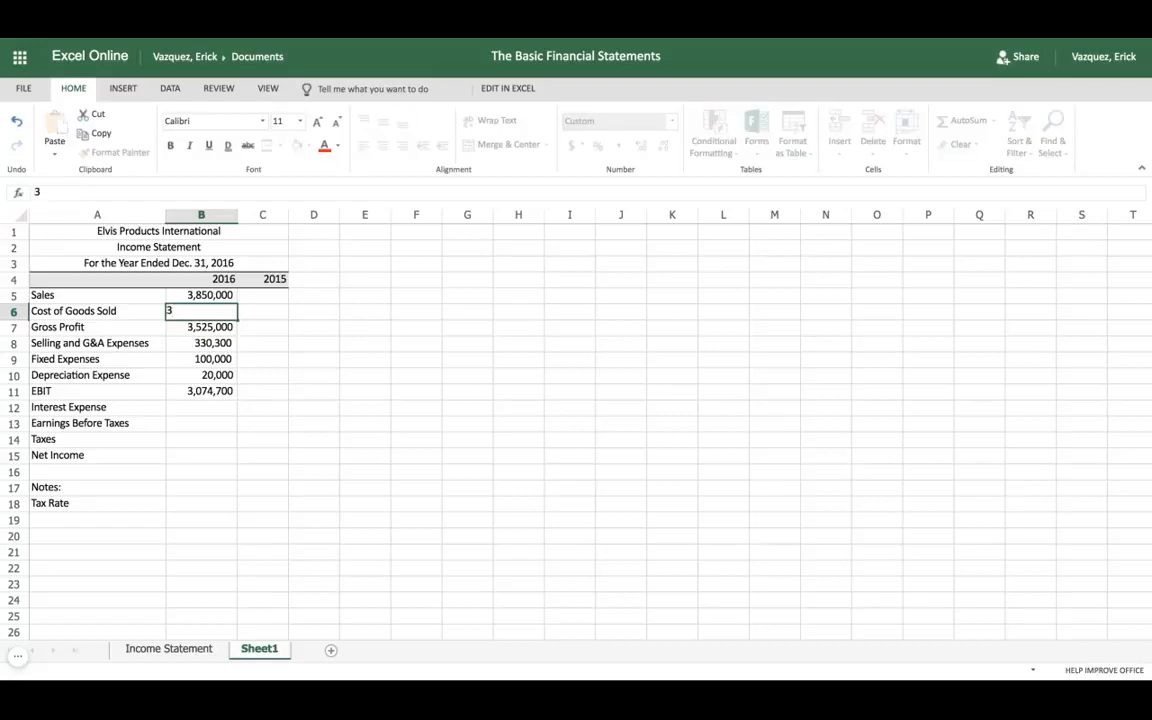
text(,250,)
text(000)
key(Tab)
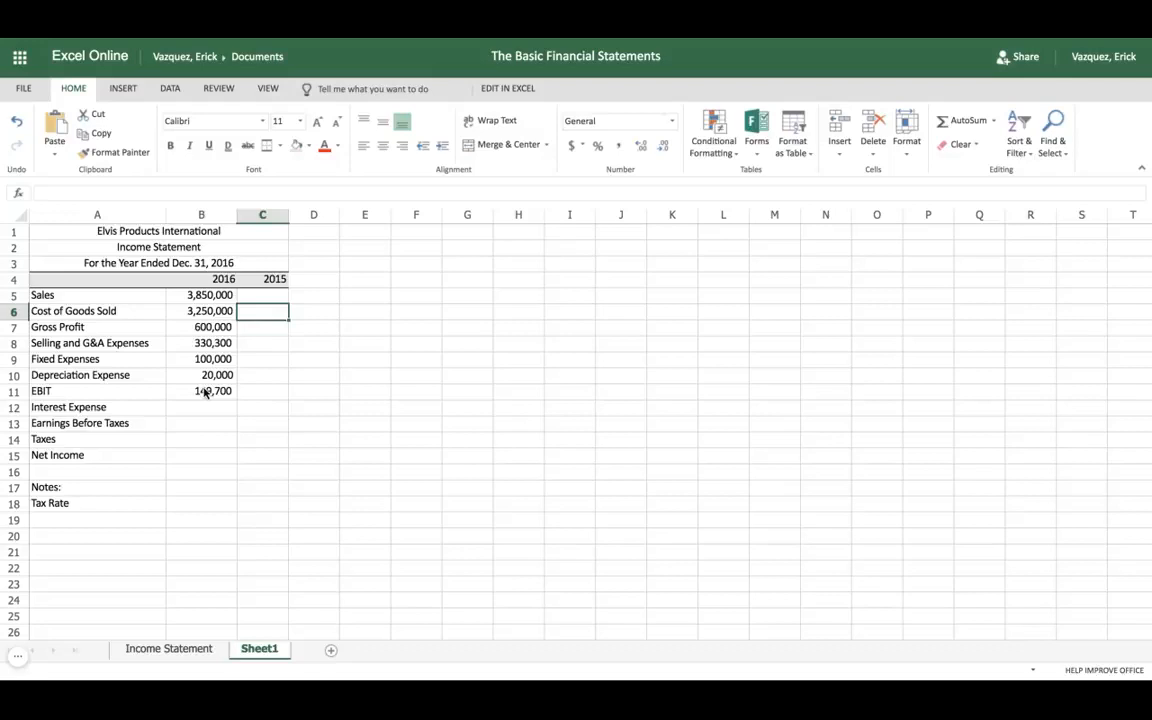
Enter 76000 as the 2016 Interest Expense in cell B12 and calculate Earnings Before Taxes in B13 with the formula =B11-B12.
click(196, 425)
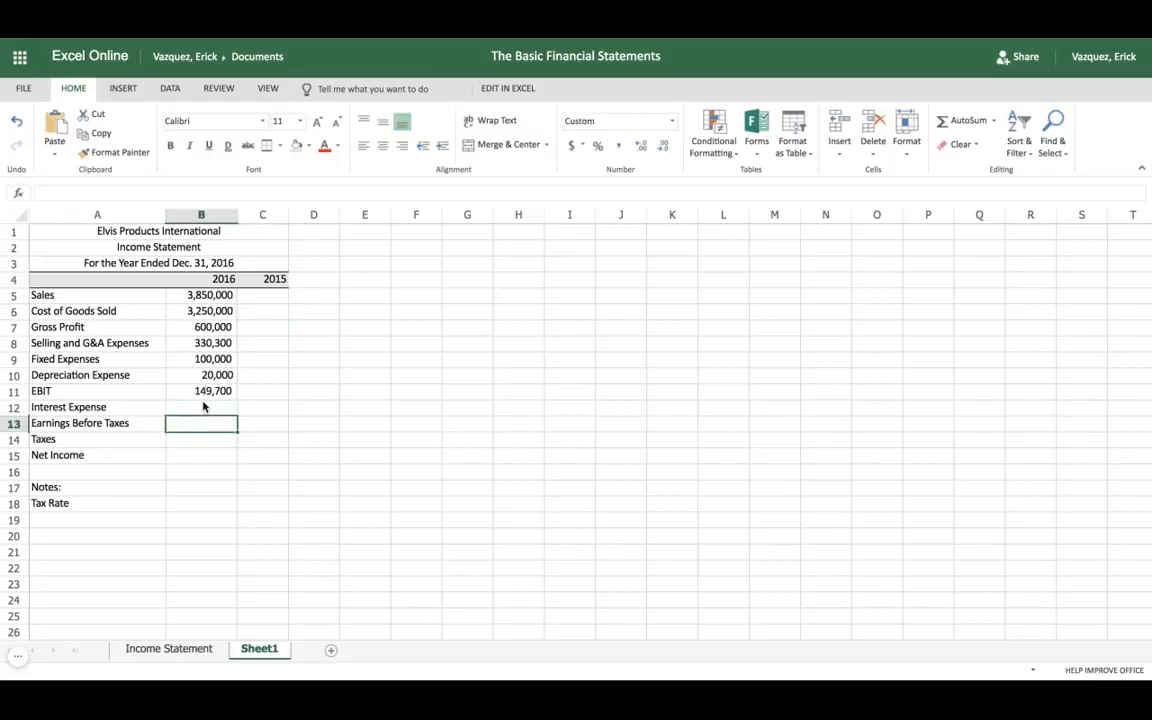
click(203, 408)
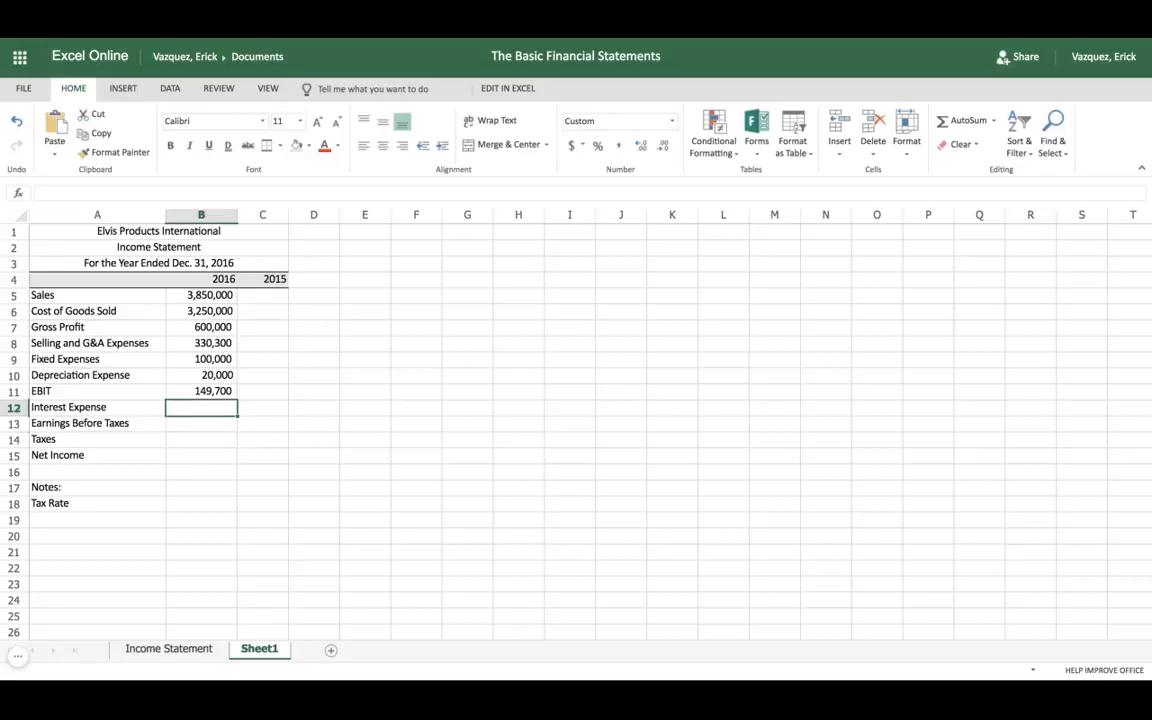
text(76000)
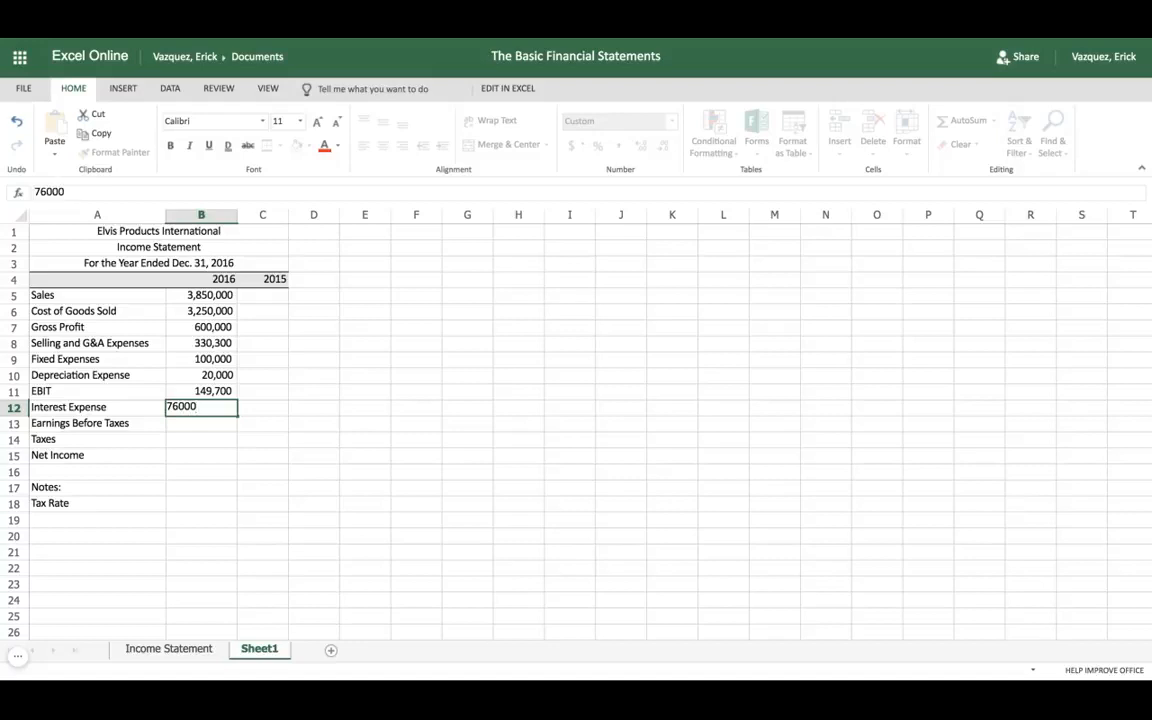
key(Return)
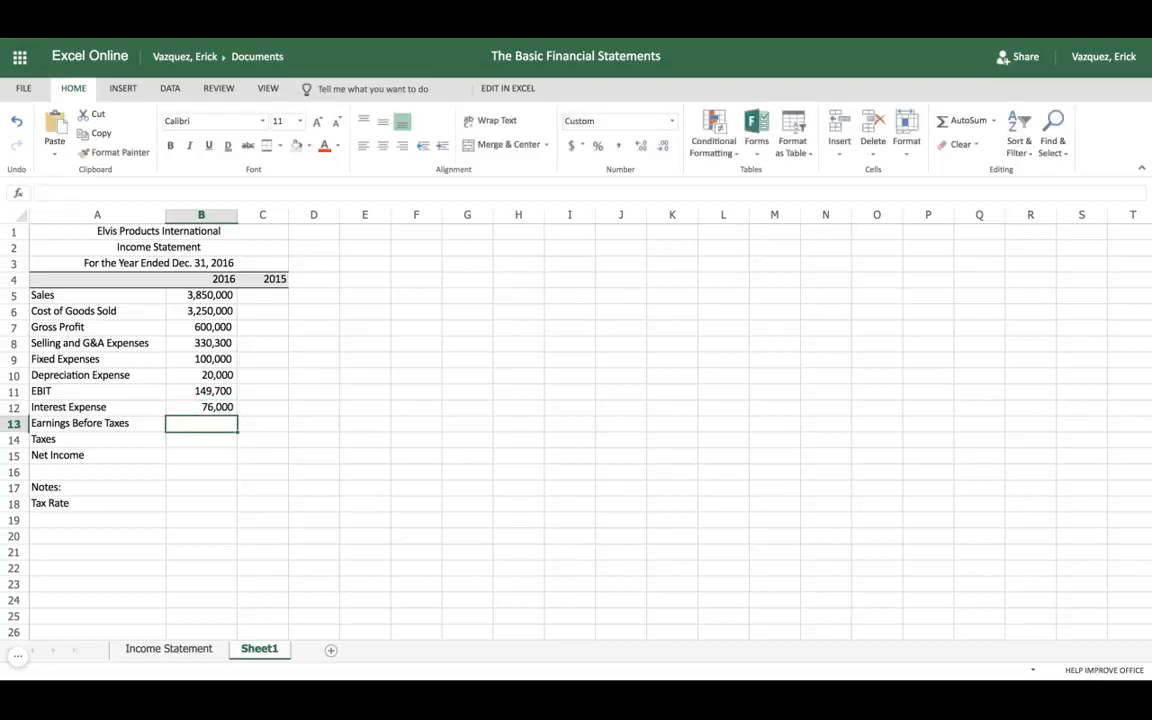
text(=)
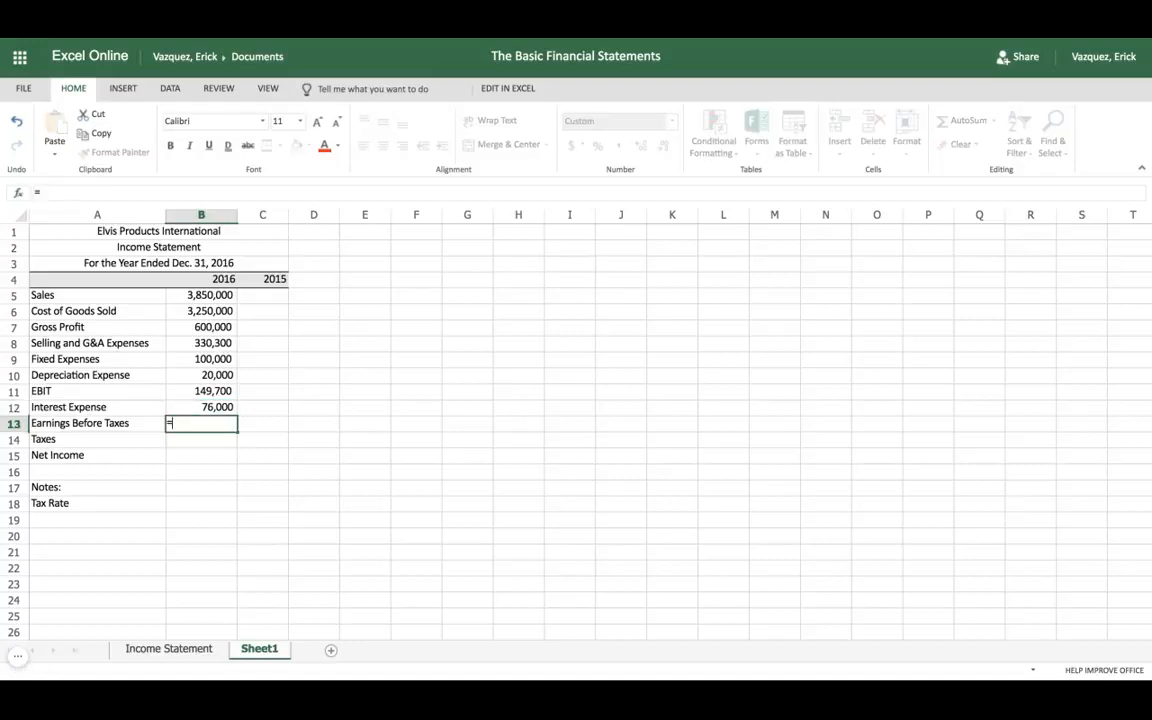
click(219, 391)
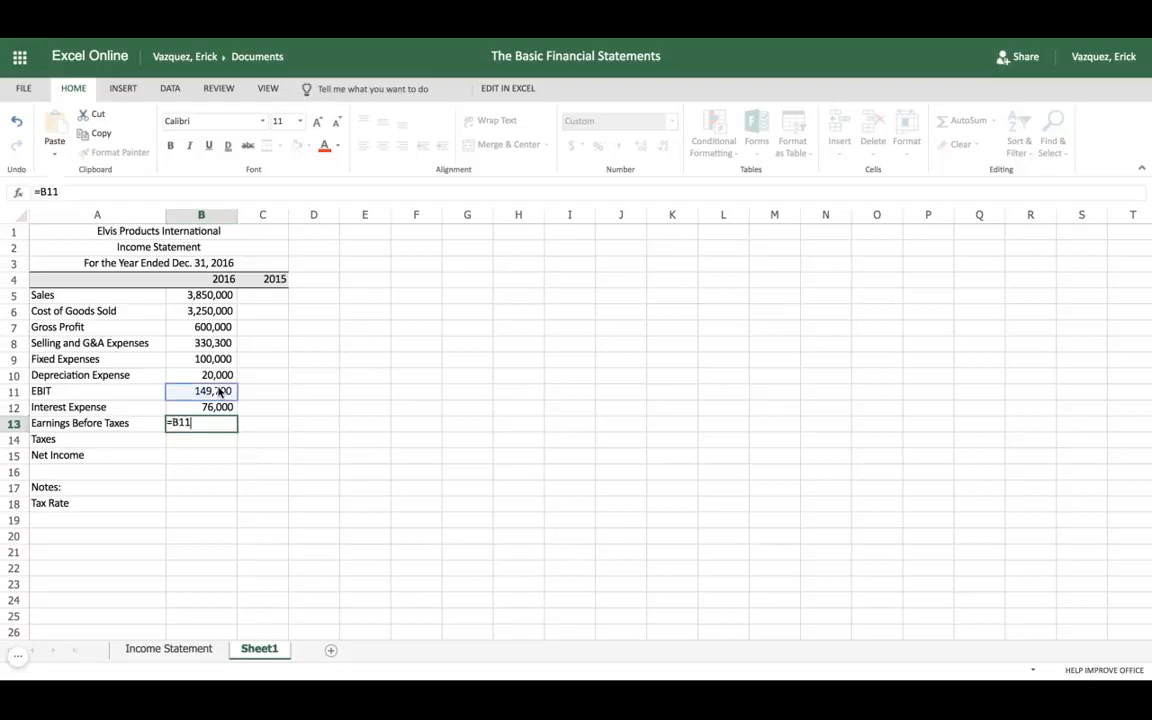
text(-)
click(216, 408)
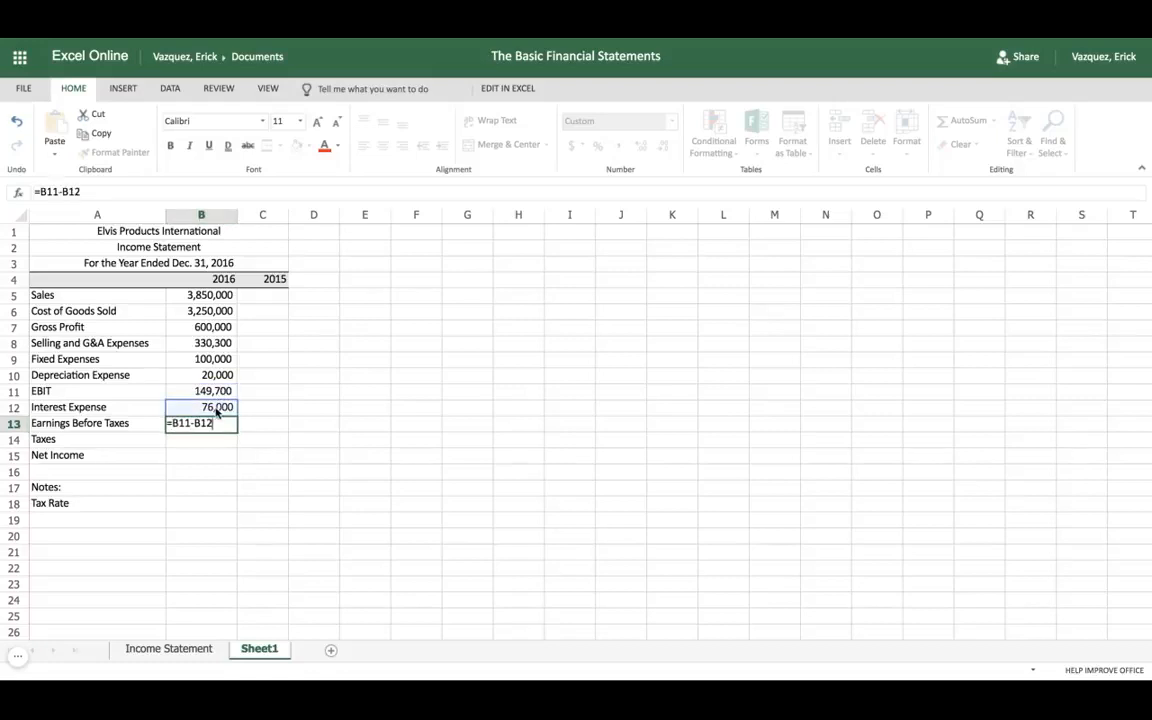
key(Tab)
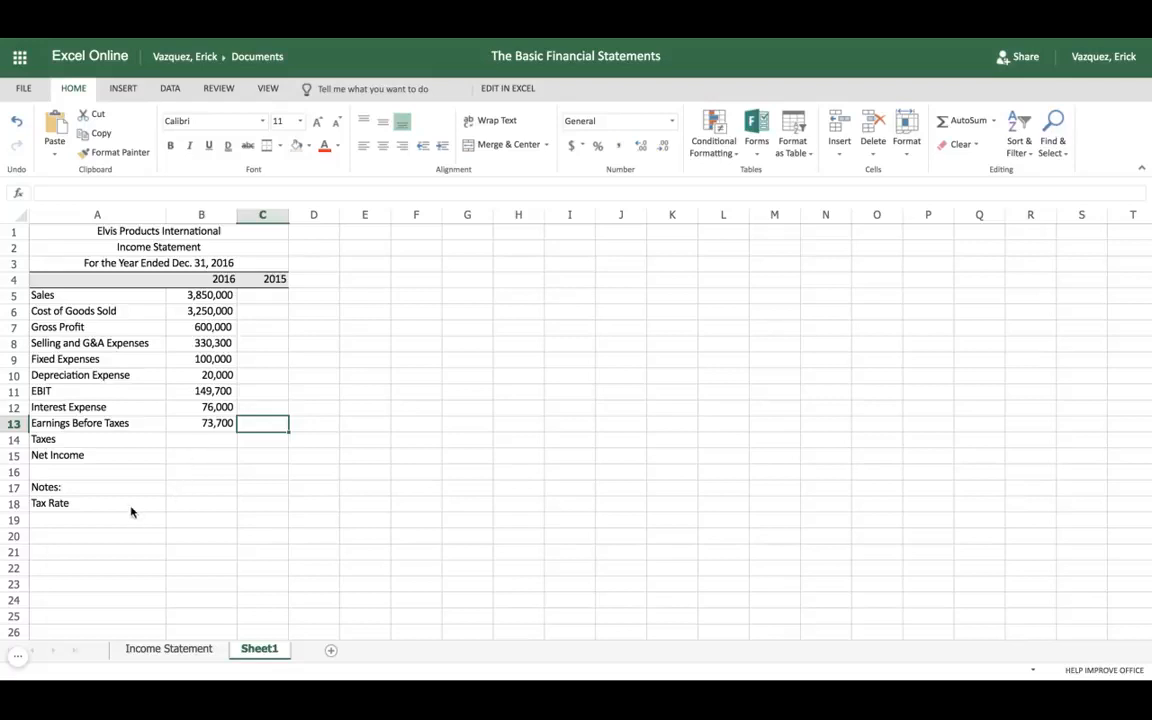
Check the tax rate on the Income Statement sheet and enter 40% as the Tax Rate in cell B18 of Sheet1.
click(169, 648)
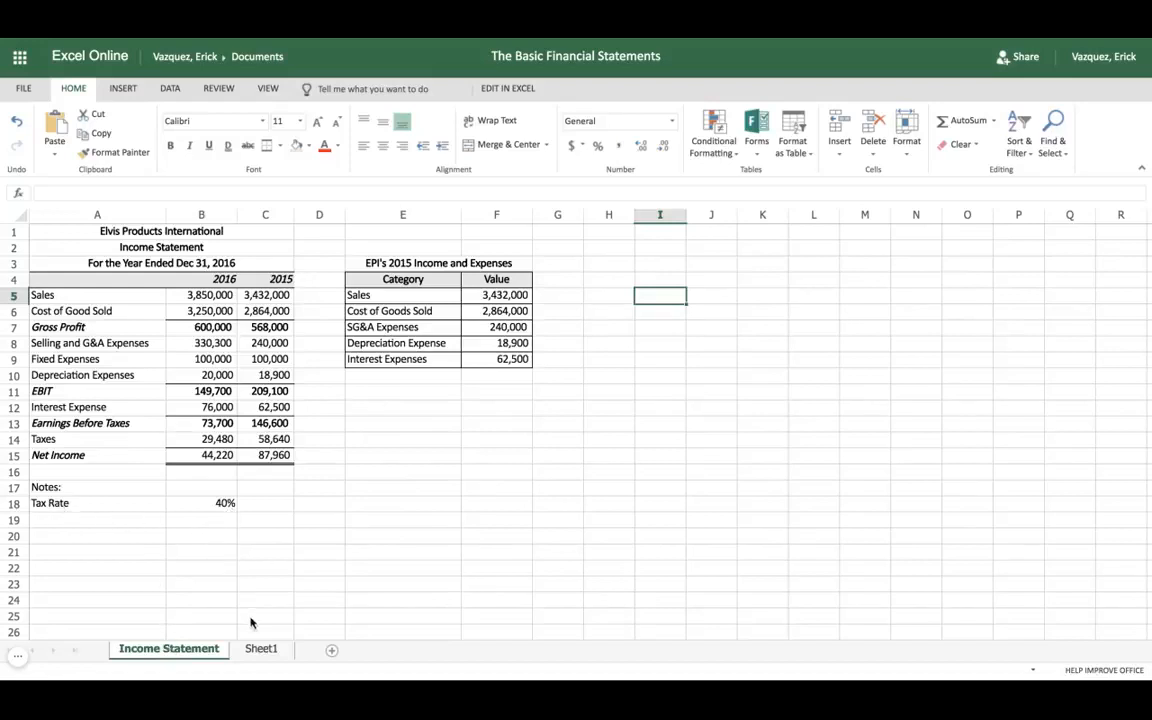
click(259, 648)
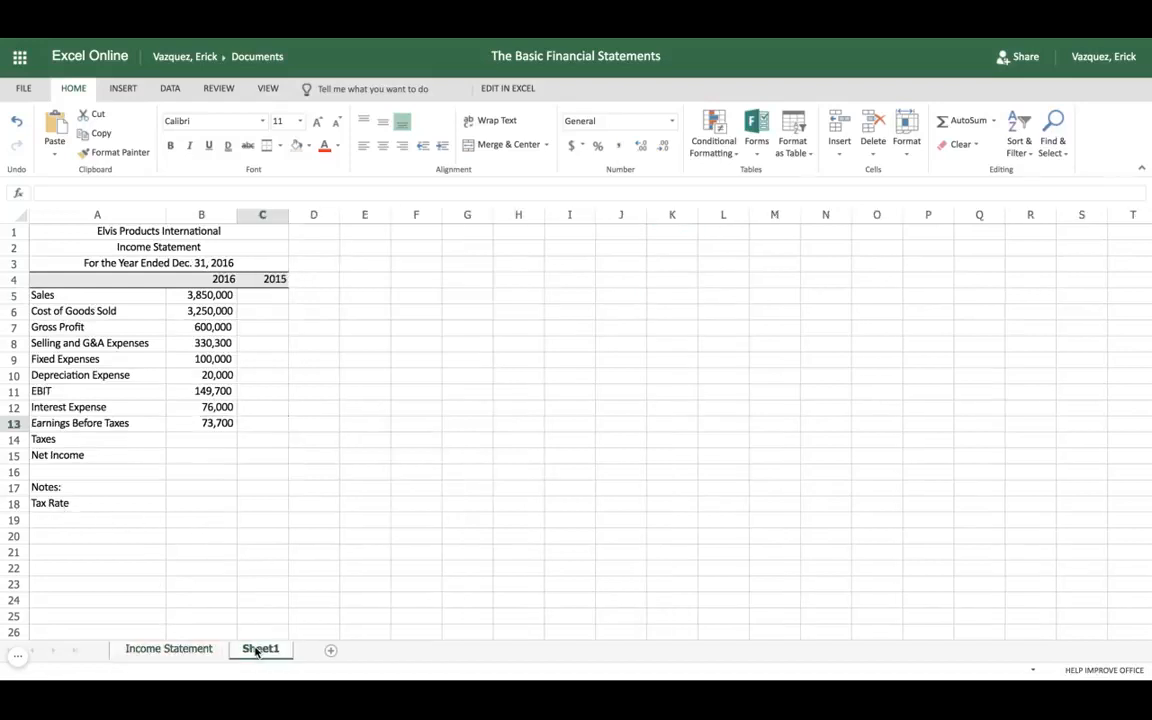
click(208, 505)
text(40%)
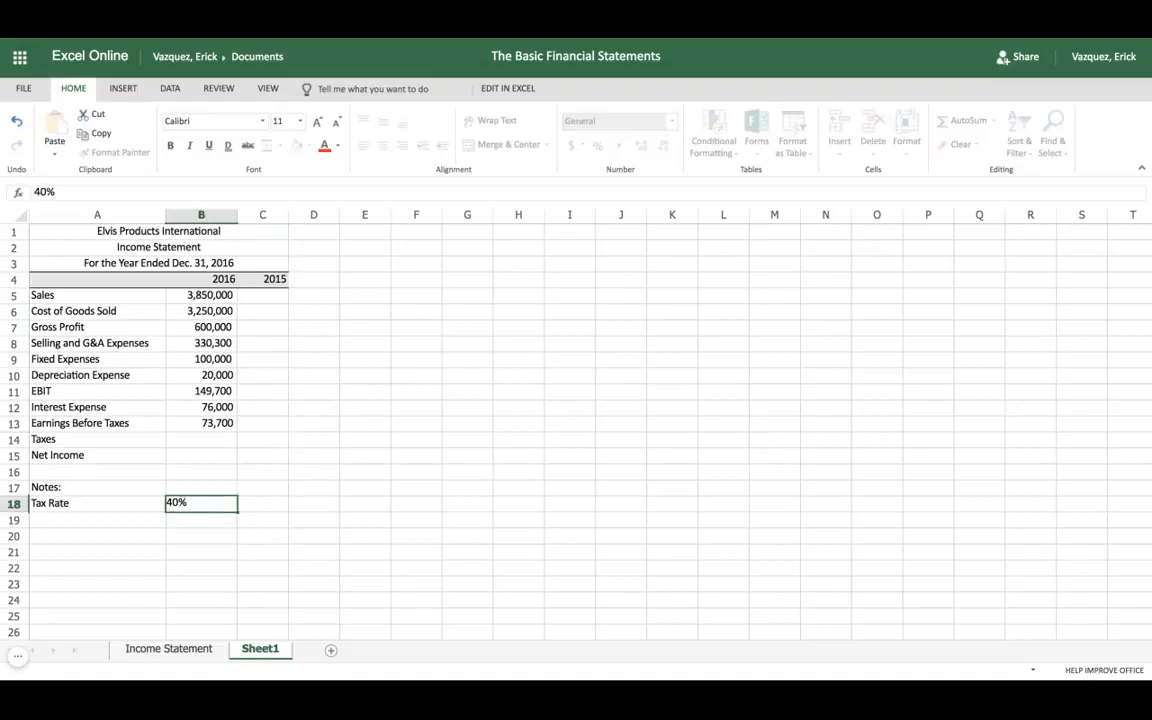
Calculate the 2016 Taxes in cell B14 with the formula =B13*B18.
click(210, 440)
text(=)
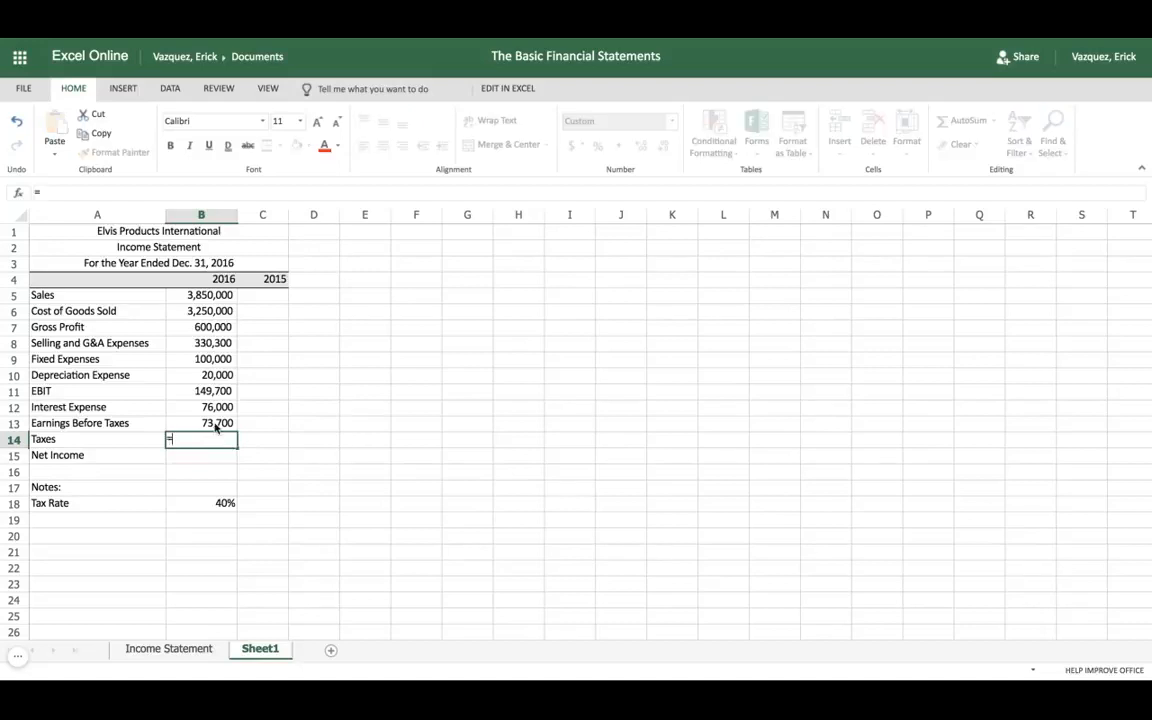
click(215, 424)
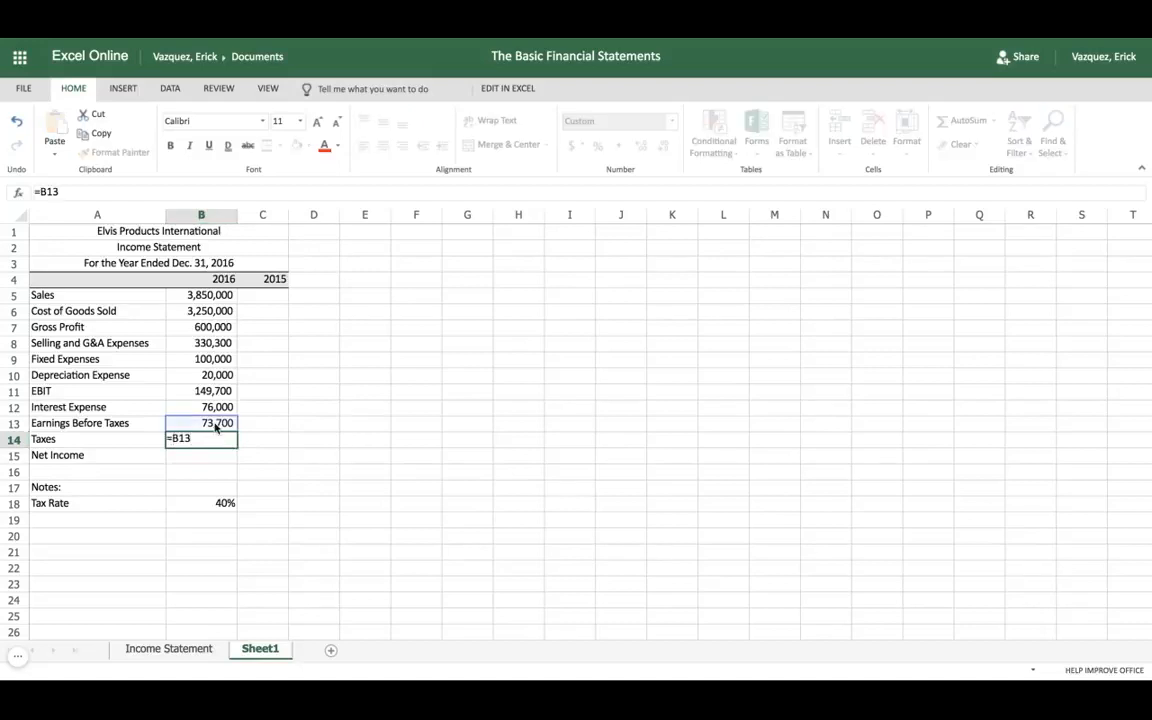
text(*)
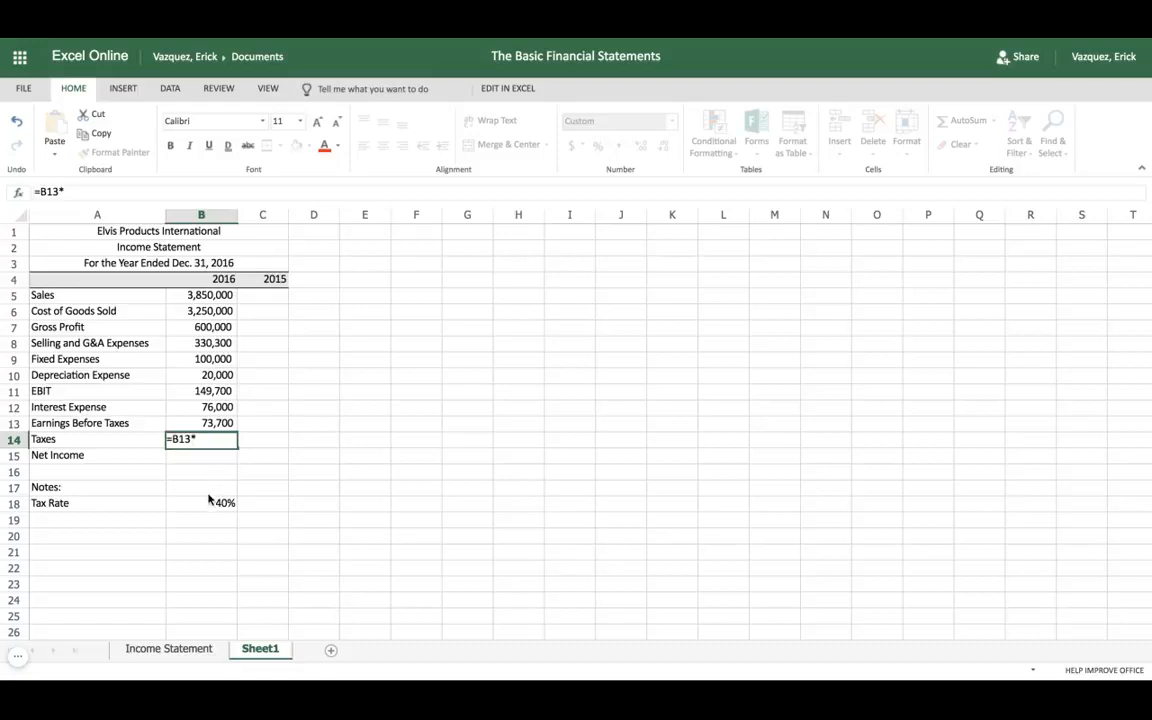
click(210, 503)
key(Tab)
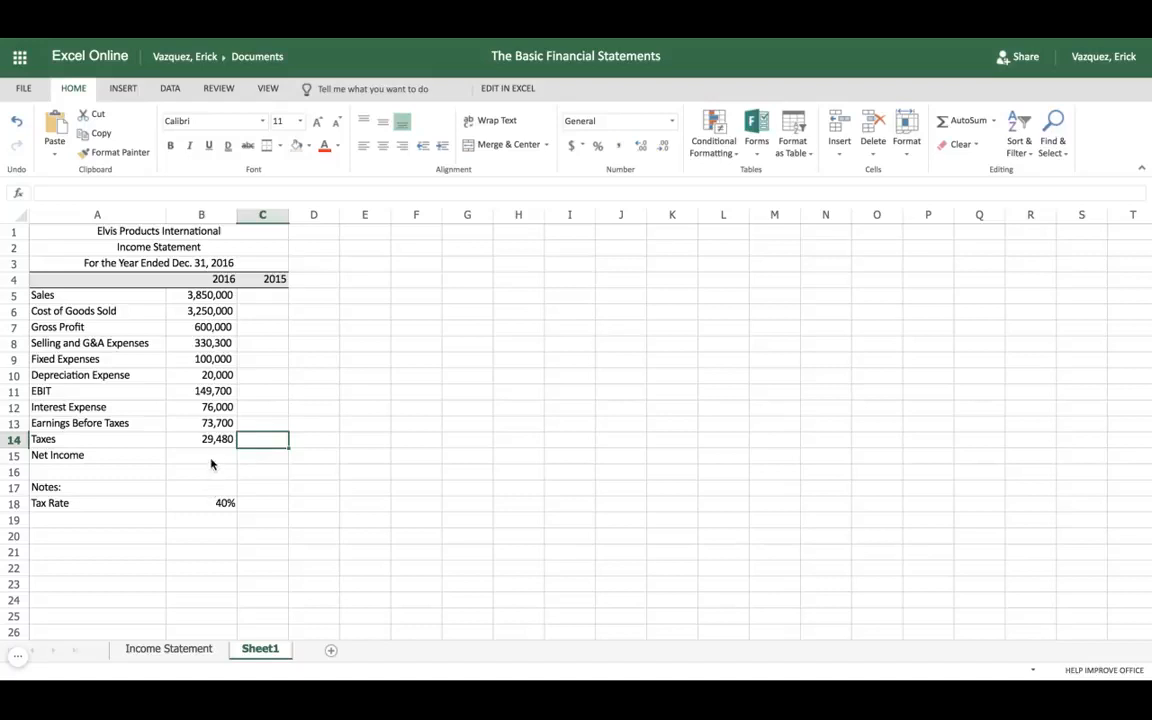
Calculate the 2016 Net Income in cell B15 with the formula =B13-B14.
click(212, 457)
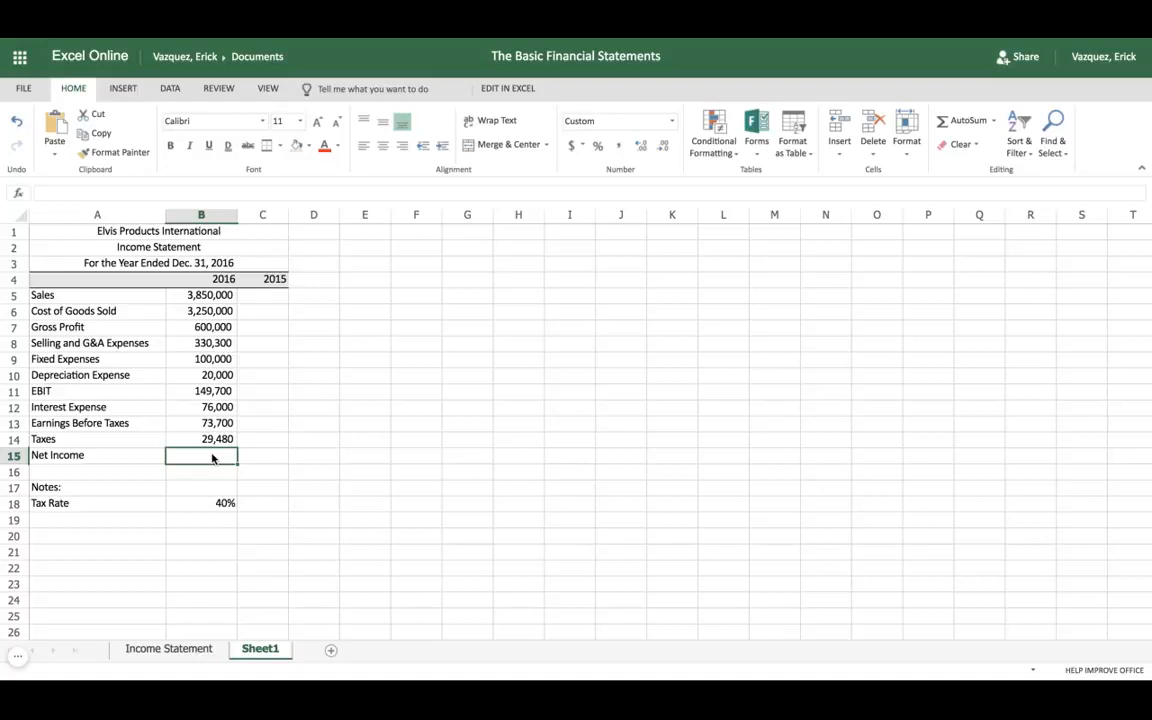
text(=)
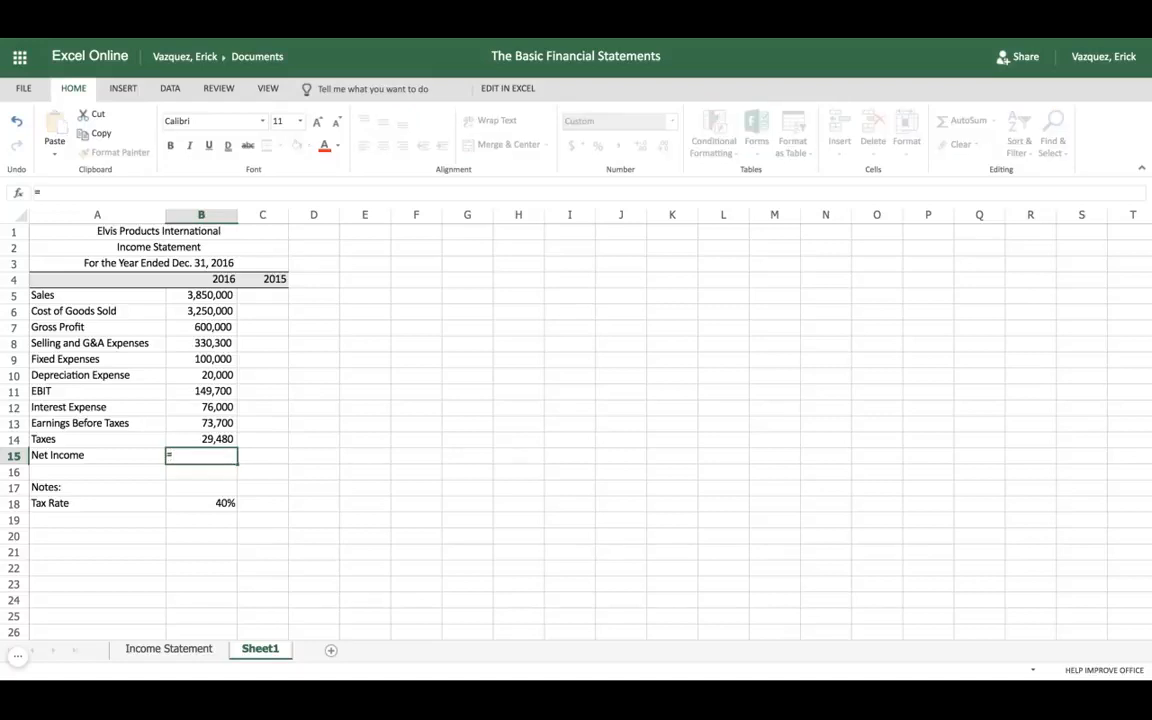
click(218, 427)
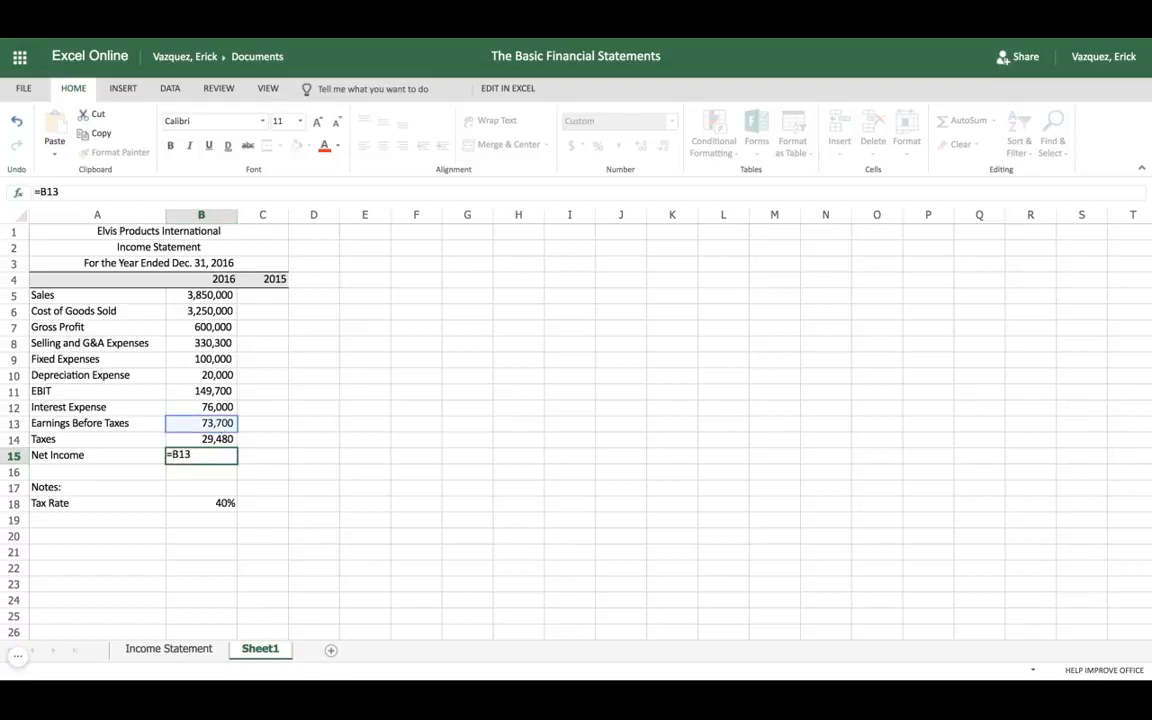
text(-)
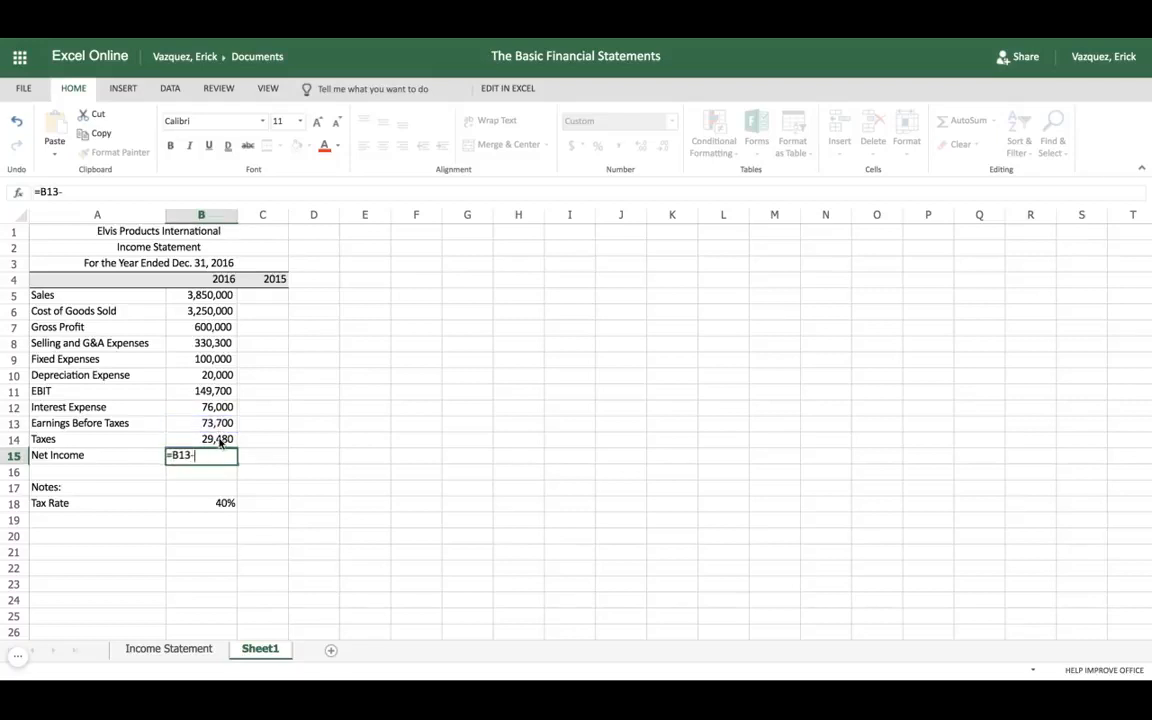
click(220, 442)
key(Tab)
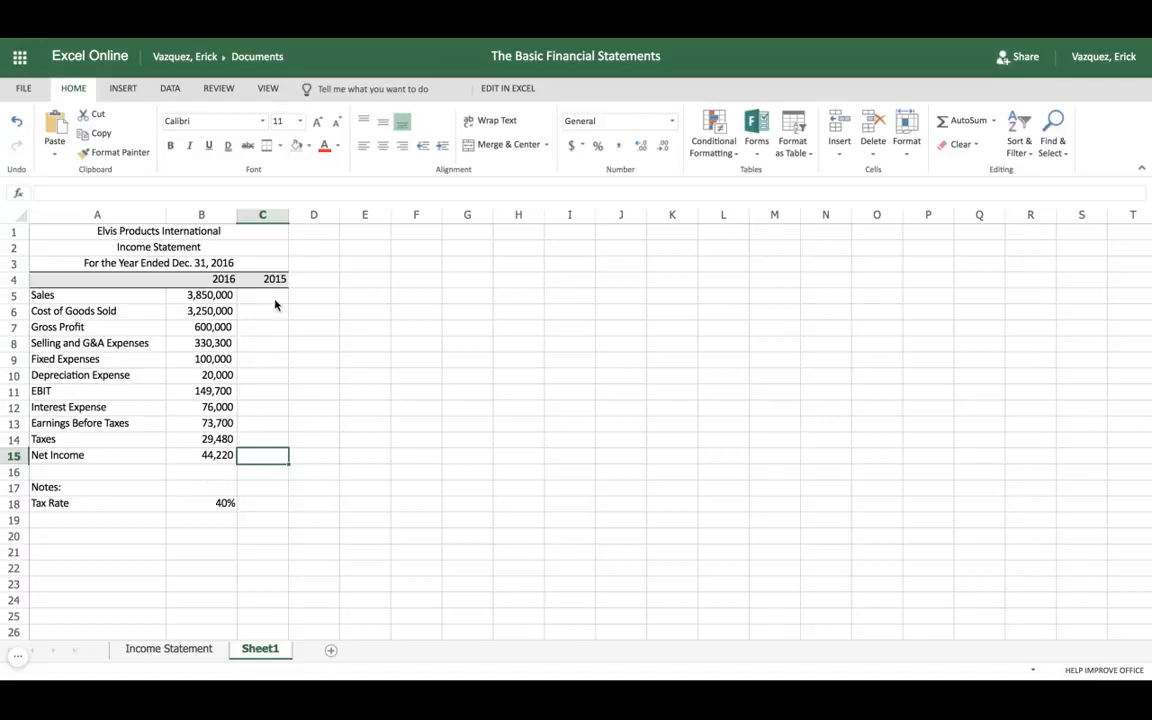
Copy the EPI's 2015 Income and Expenses table from the Income Statement sheet and paste it into Sheet1 starting at cell F4.
click(170, 649)
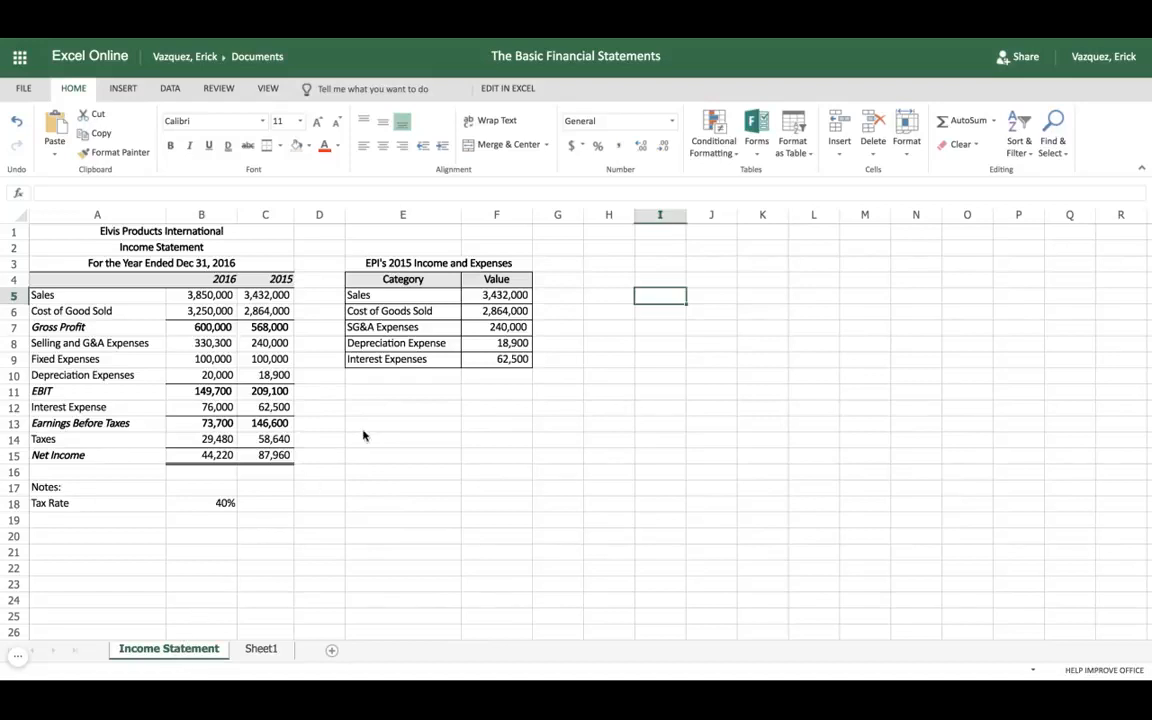
click(365, 264)
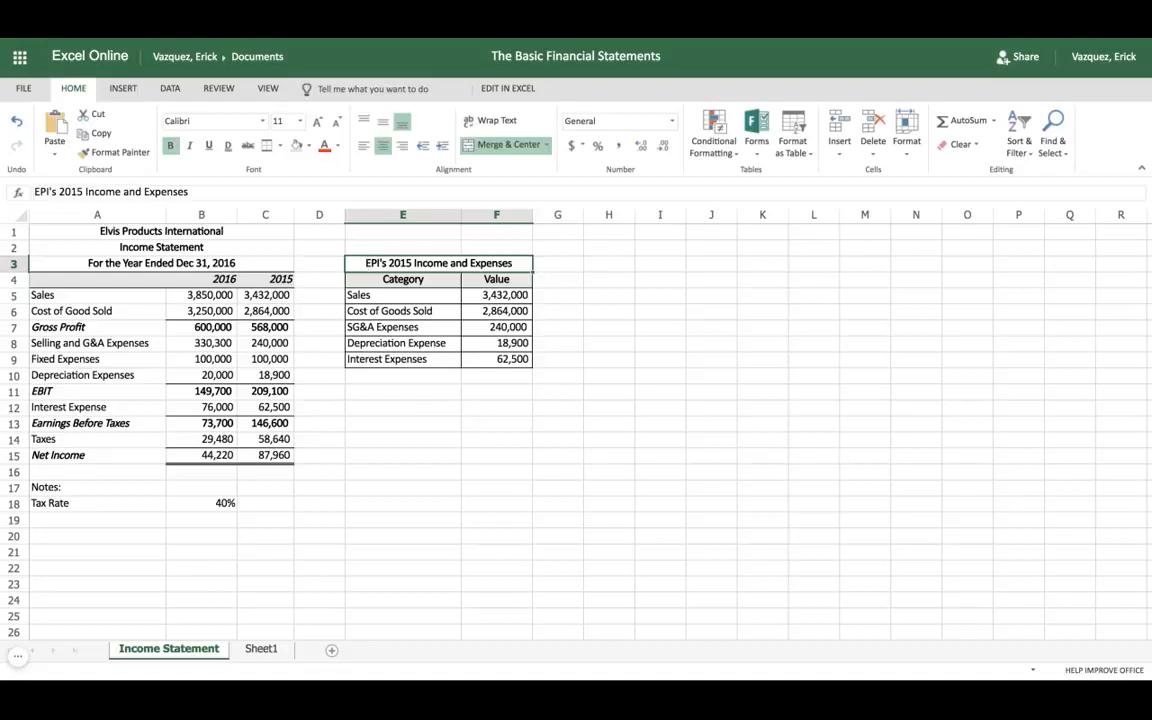
drag(365, 264, 497, 360)
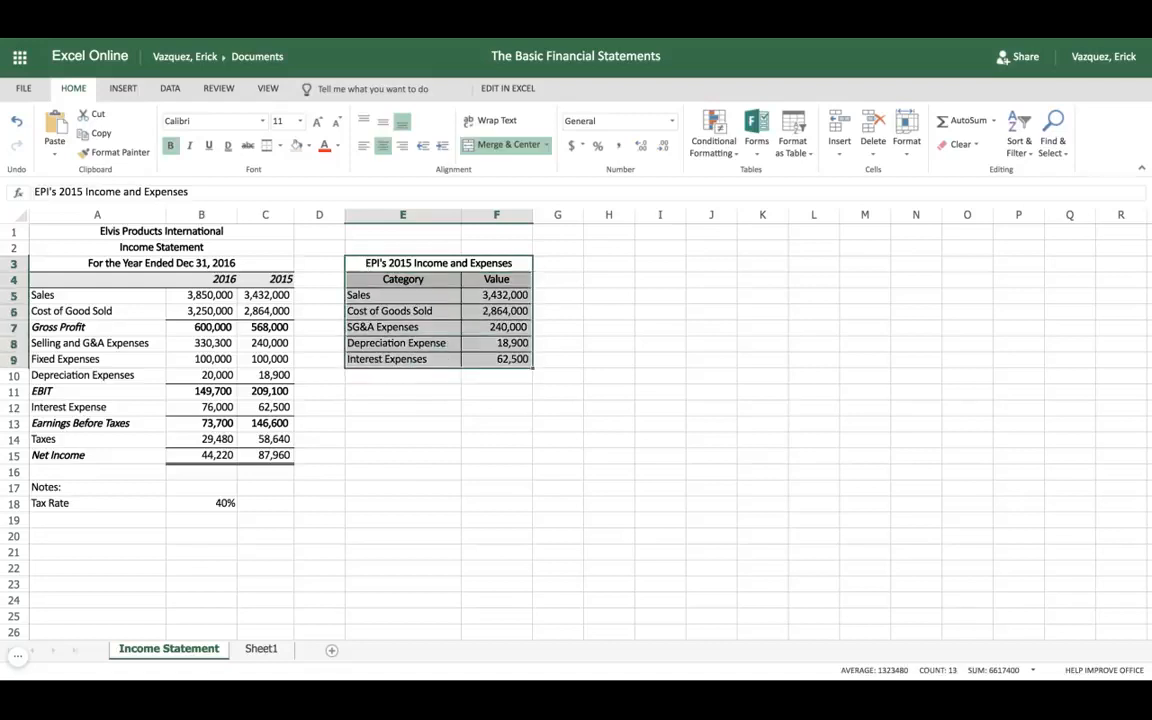
key(ctrl+c)
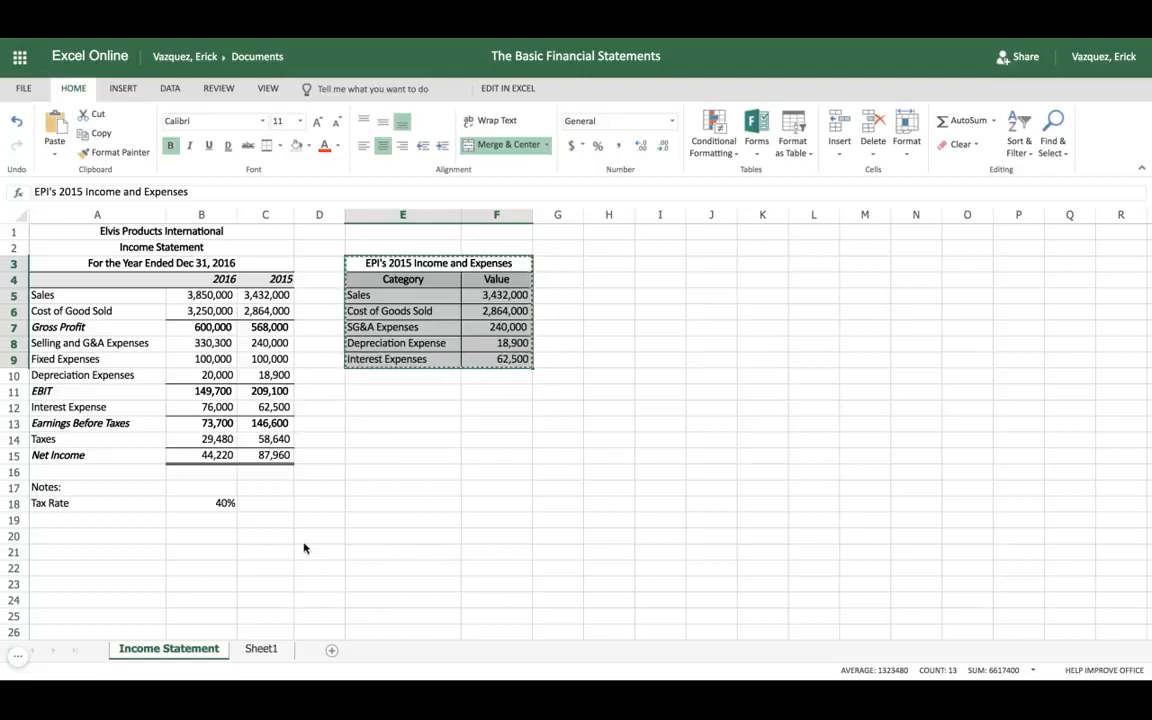
click(263, 649)
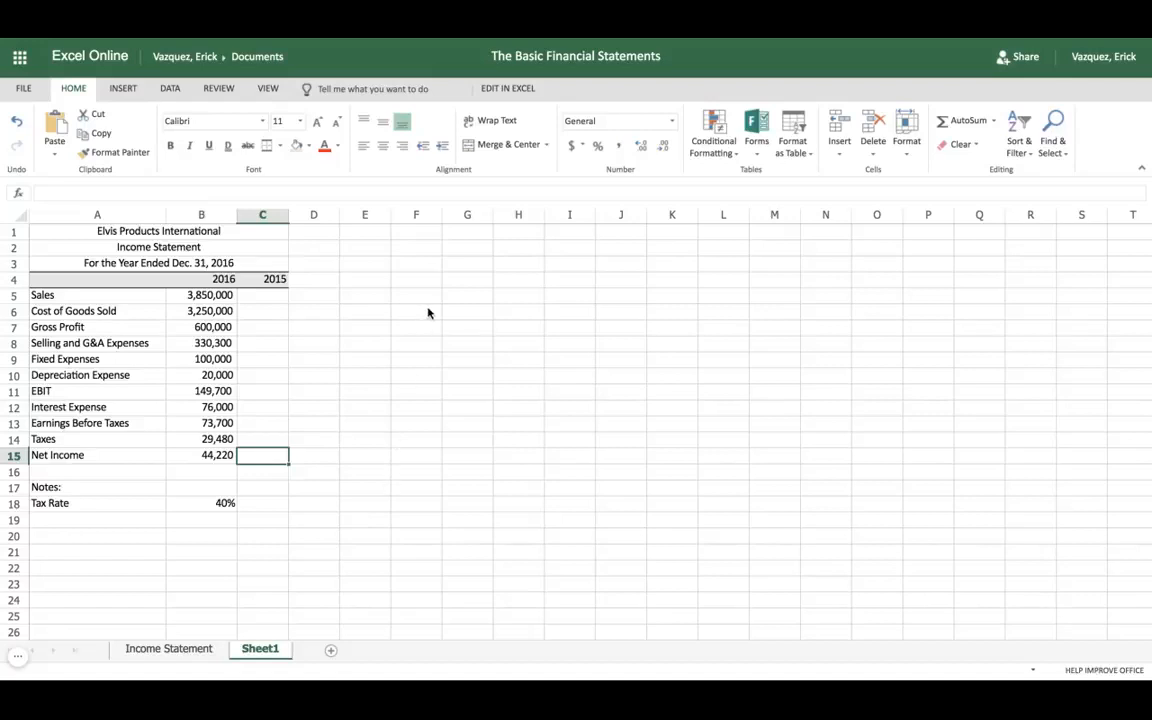
click(426, 281)
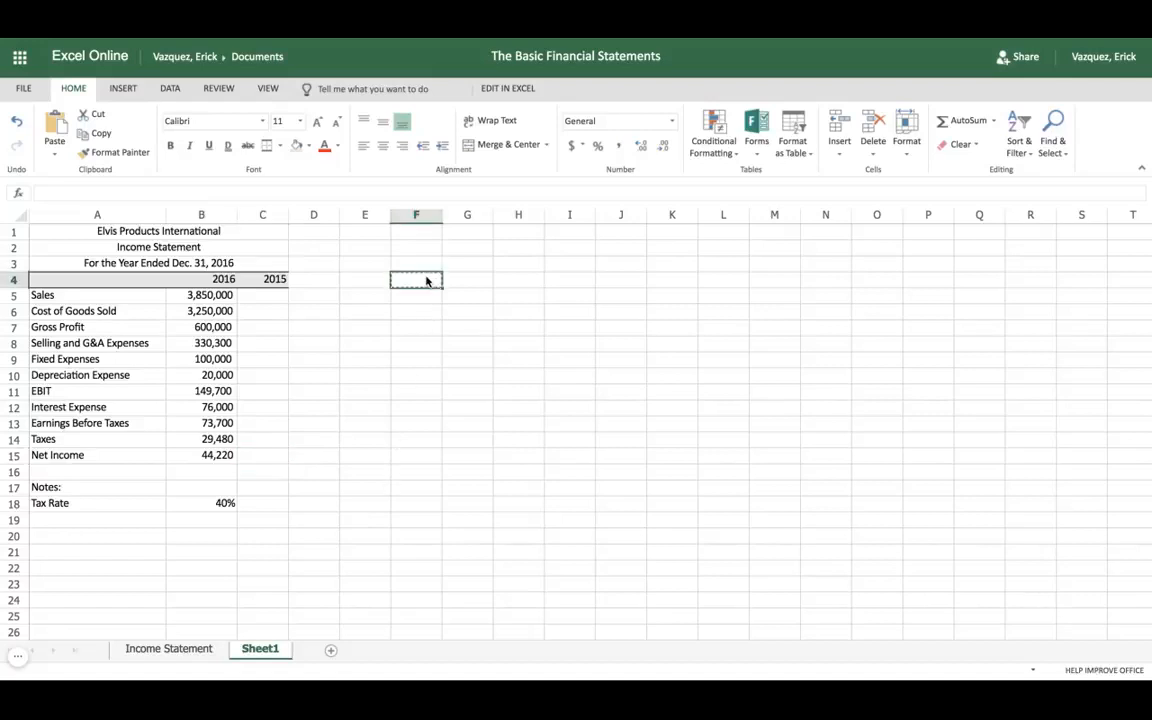
key(Escape)
click(168, 649)
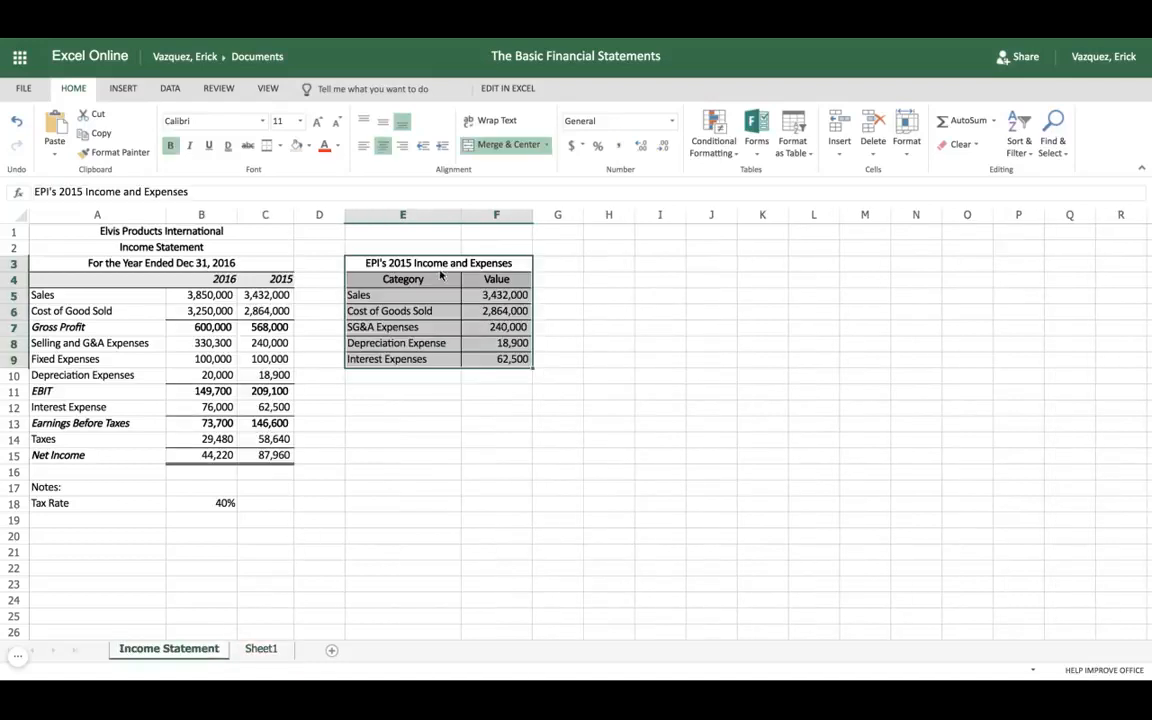
right_click(403, 263)
click(438, 291)
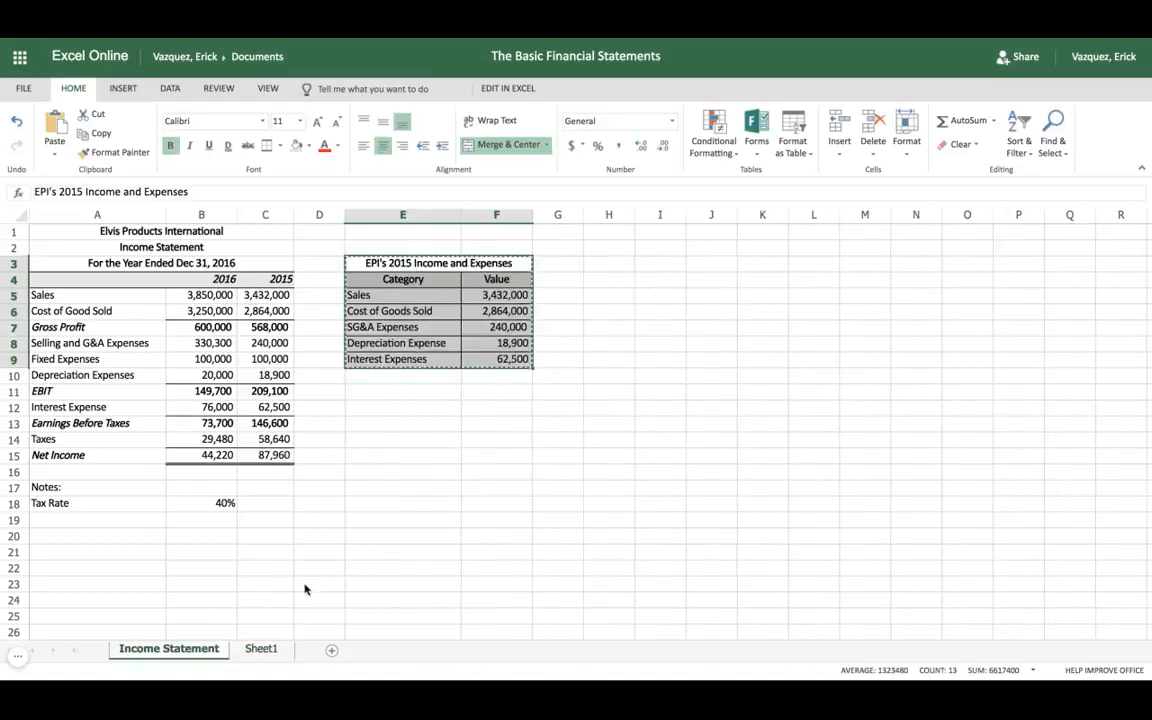
click(258, 649)
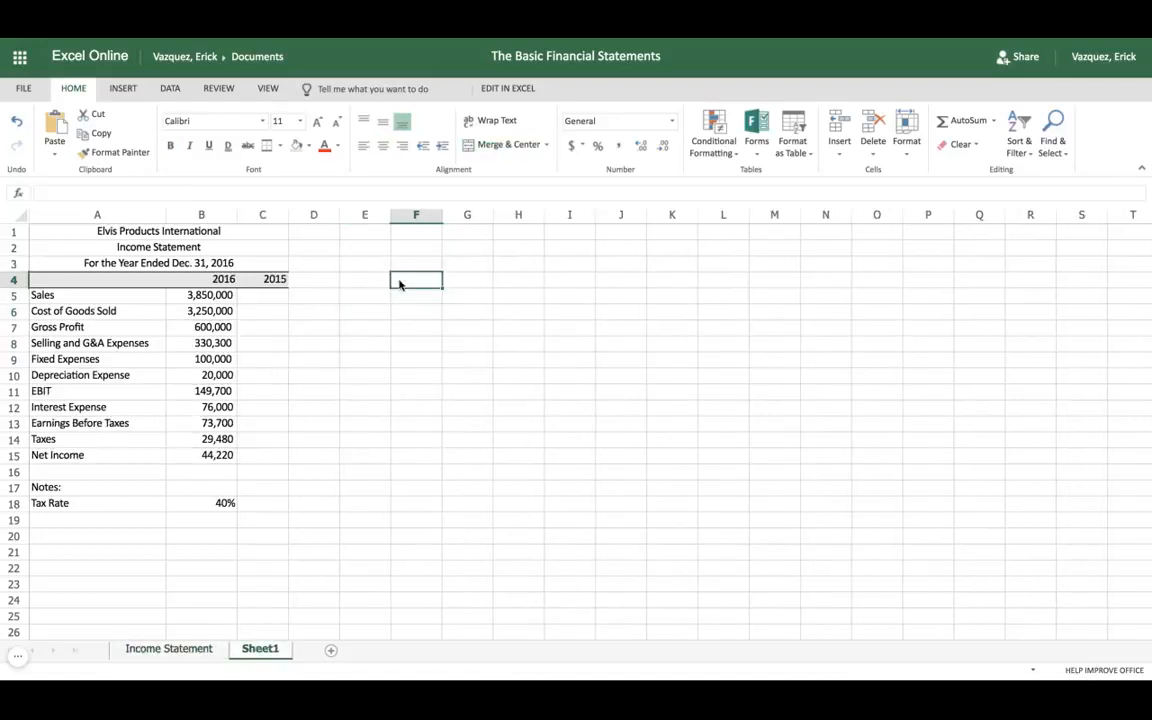
key(ctrl+v)
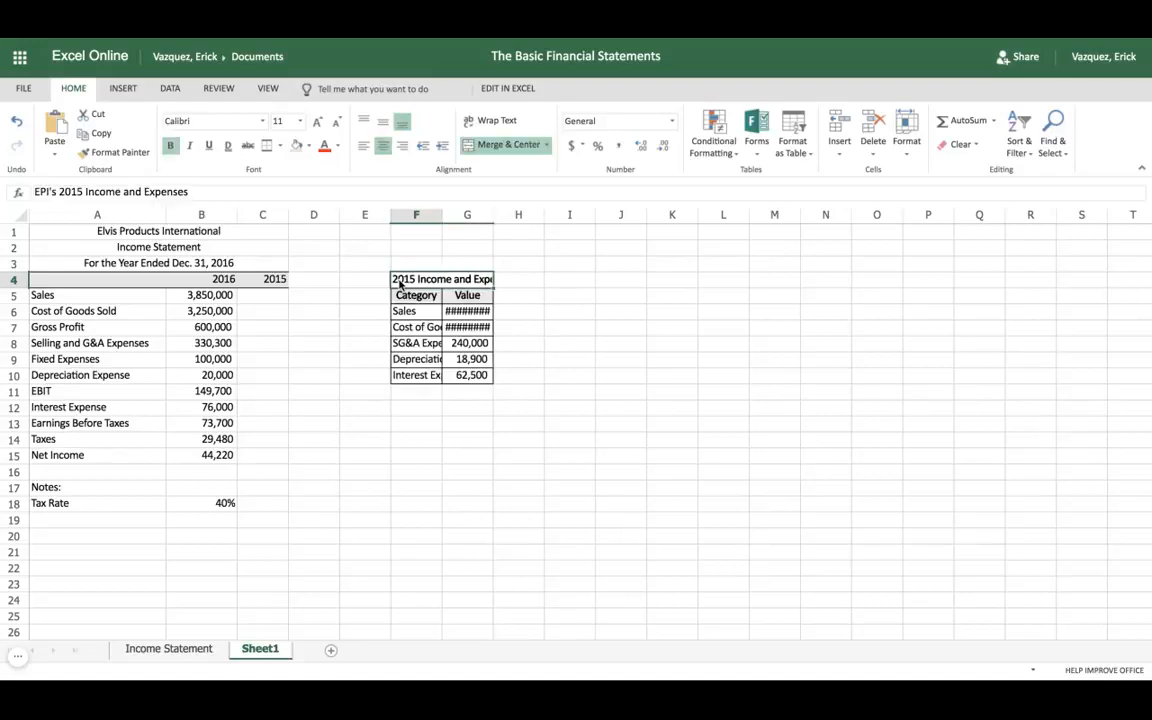
Format the Sales and Cost of Goods Sold values in G6 and G7 as Number with 0 decimal places.
right_click(472, 315)
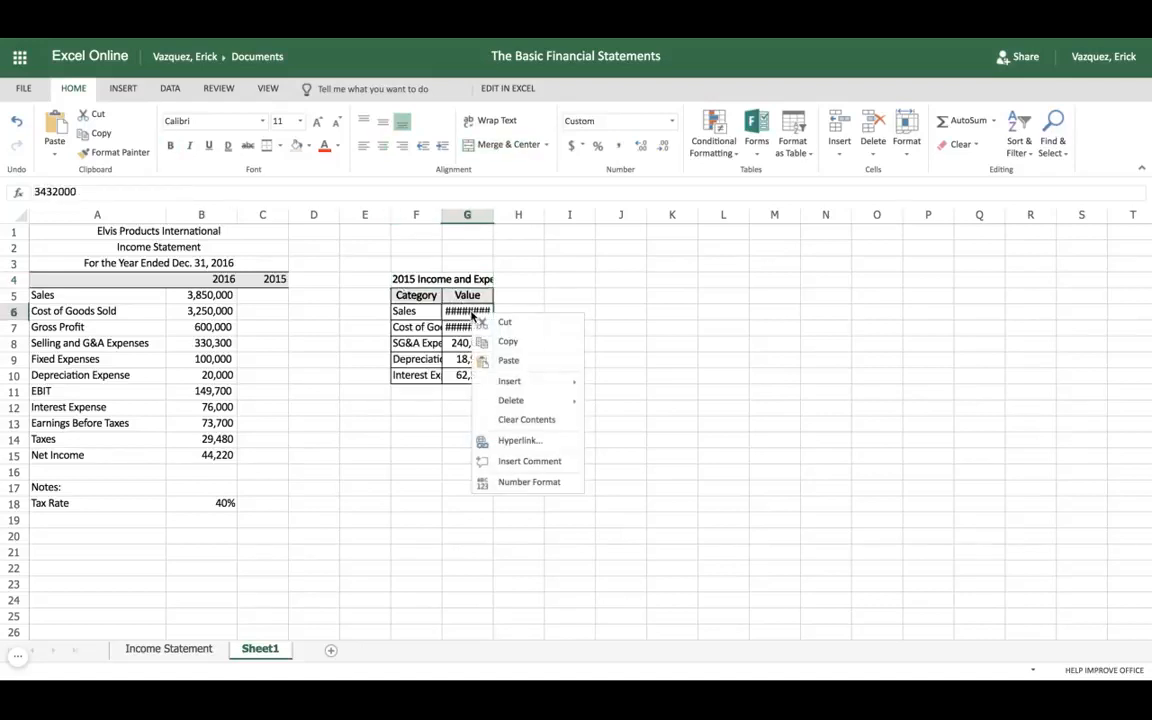
click(535, 481)
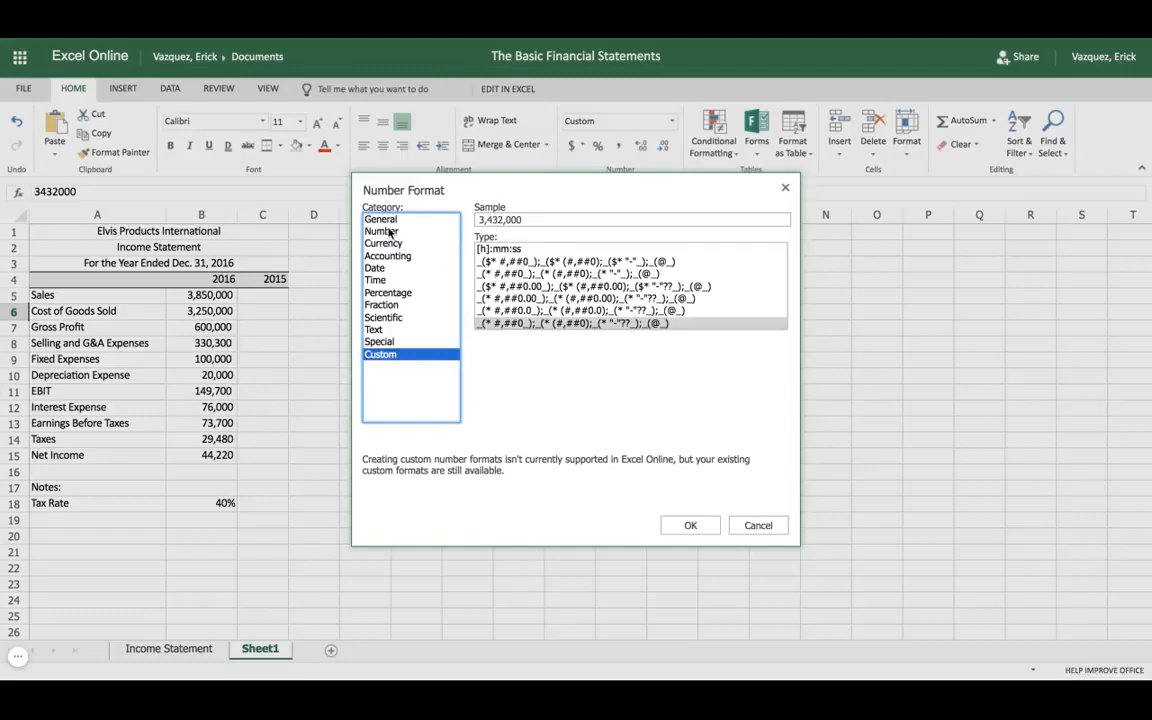
click(381, 231)
click(688, 525)
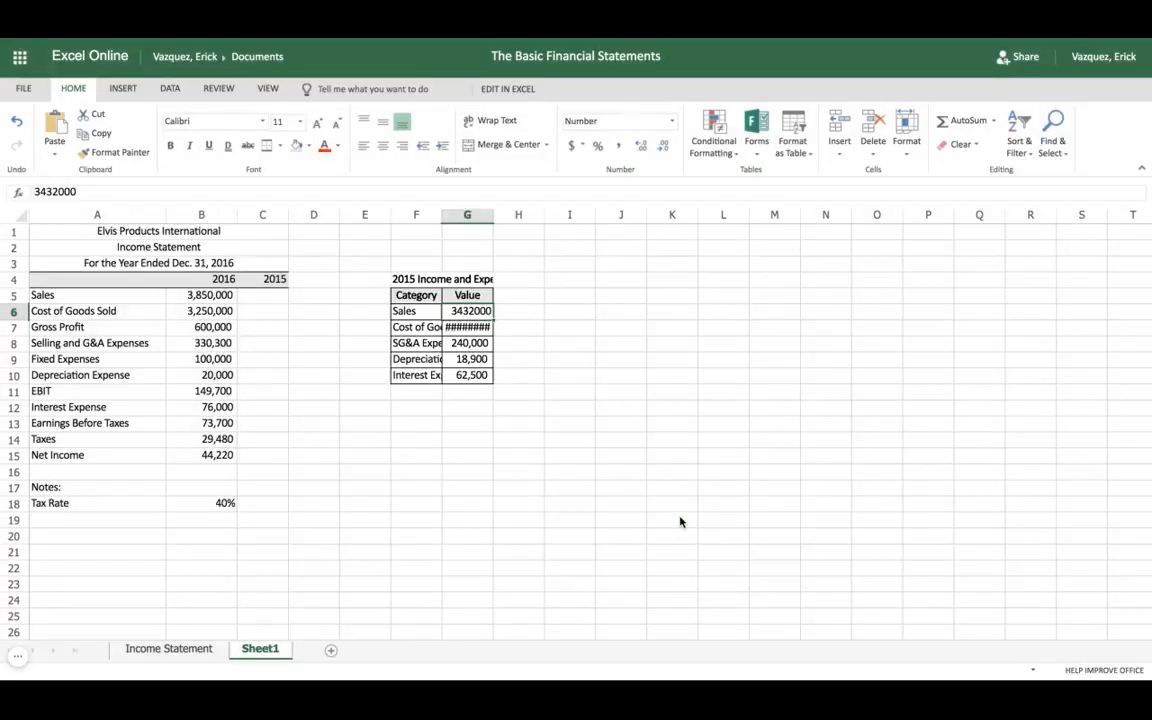
right_click(462, 330)
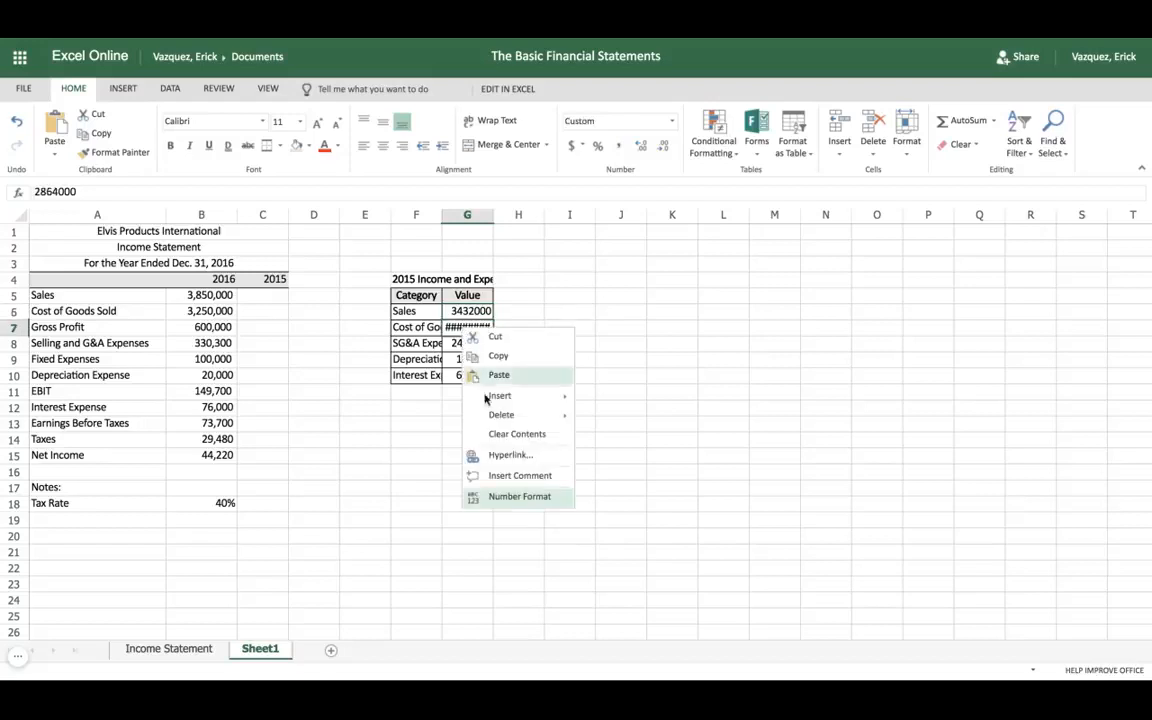
click(508, 497)
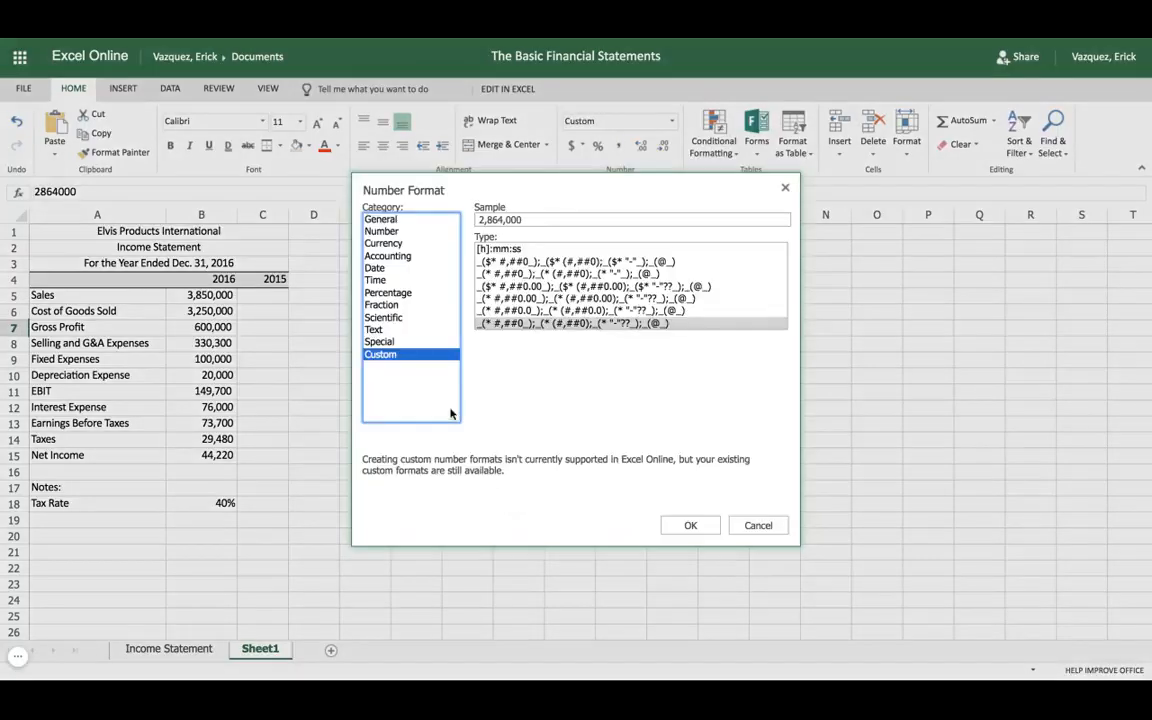
click(390, 231)
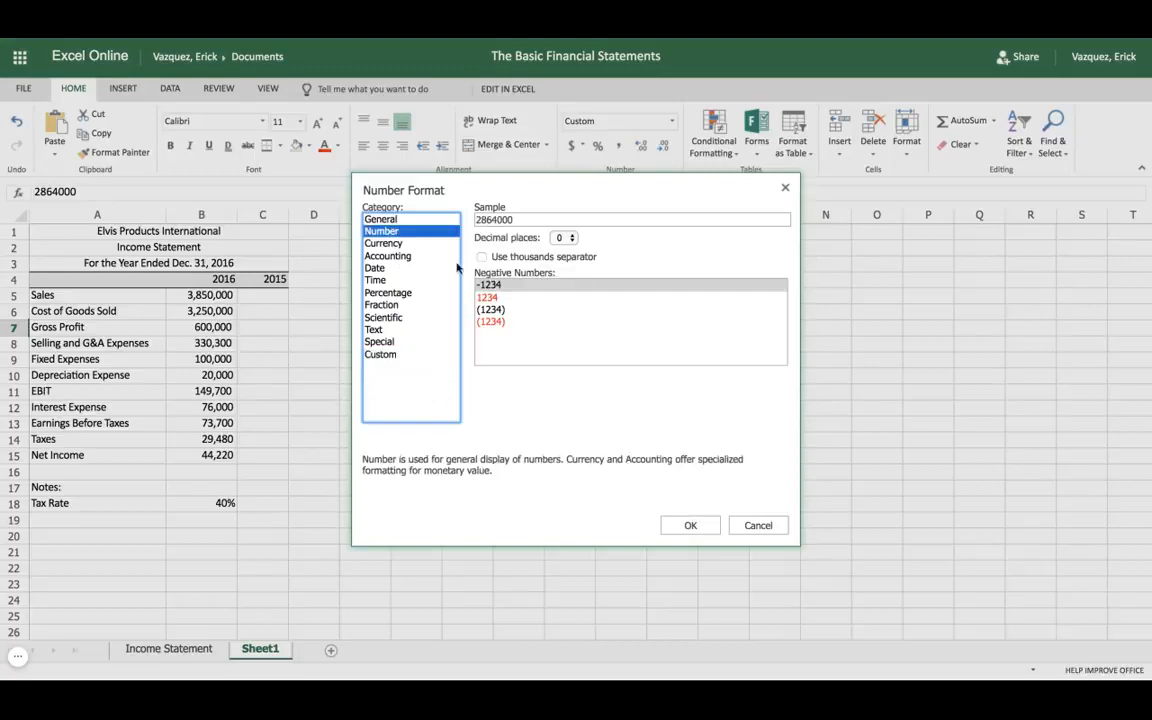
click(688, 526)
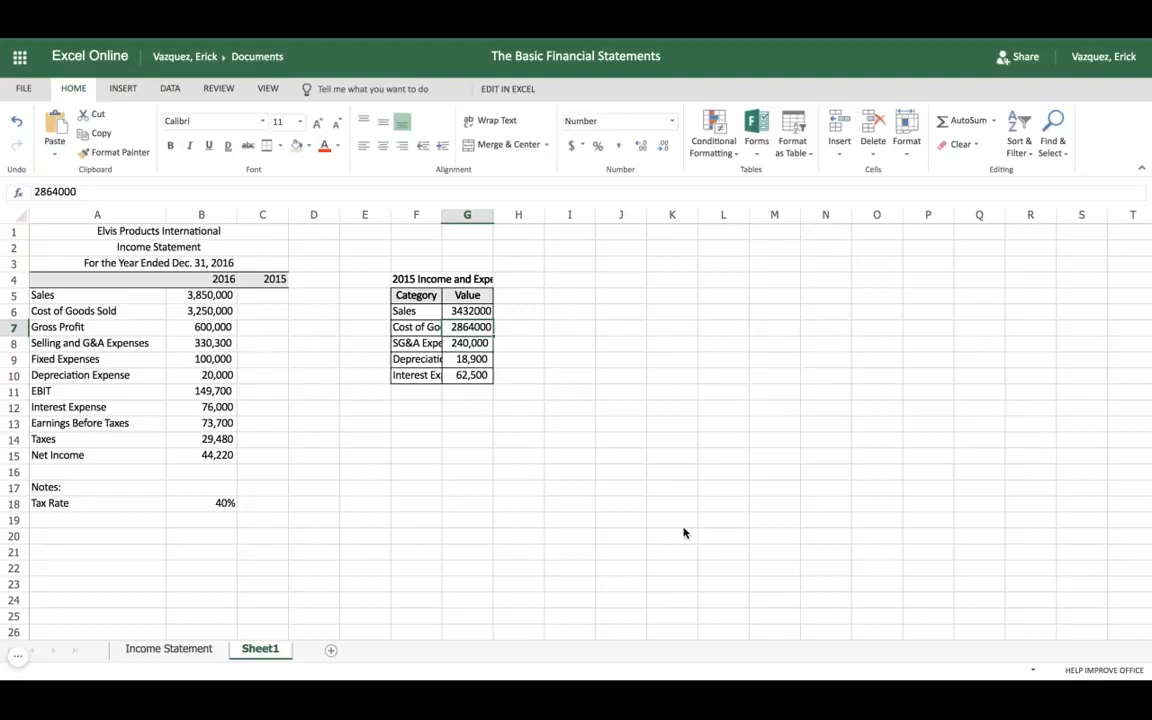
Format the values in G6:G10 with thousands separators and no decimals, and fit column F to its contents.
drag(479, 312, 468, 375)
click(615, 144)
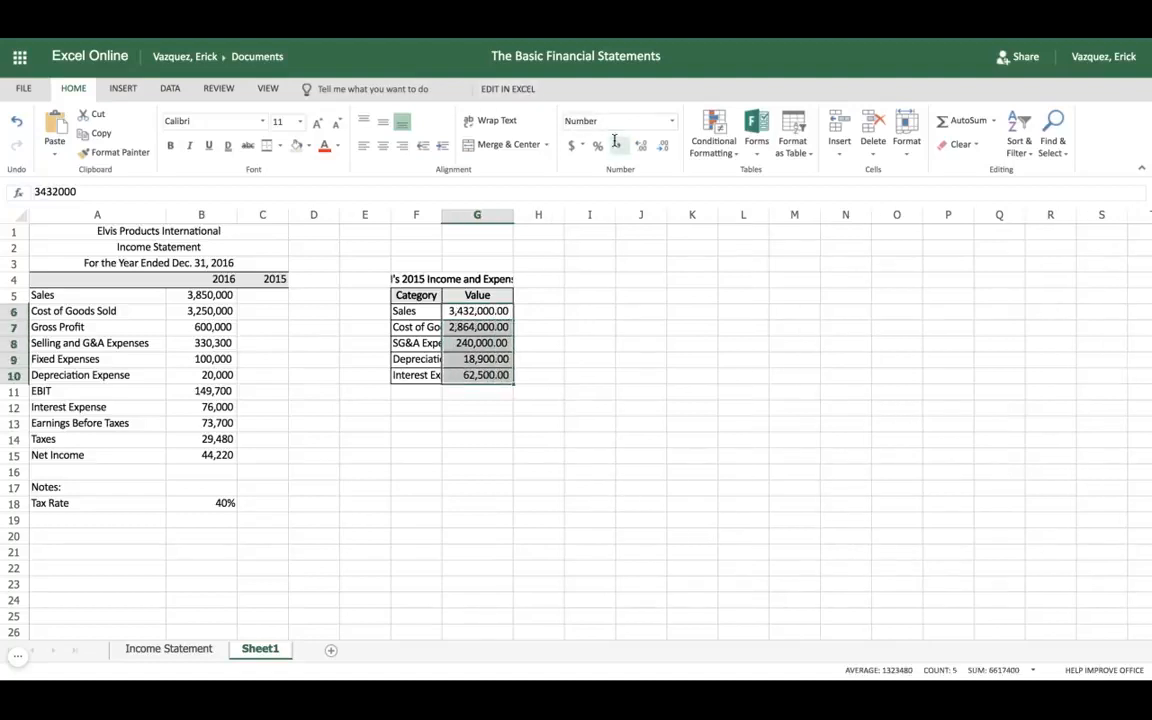
click(667, 148)
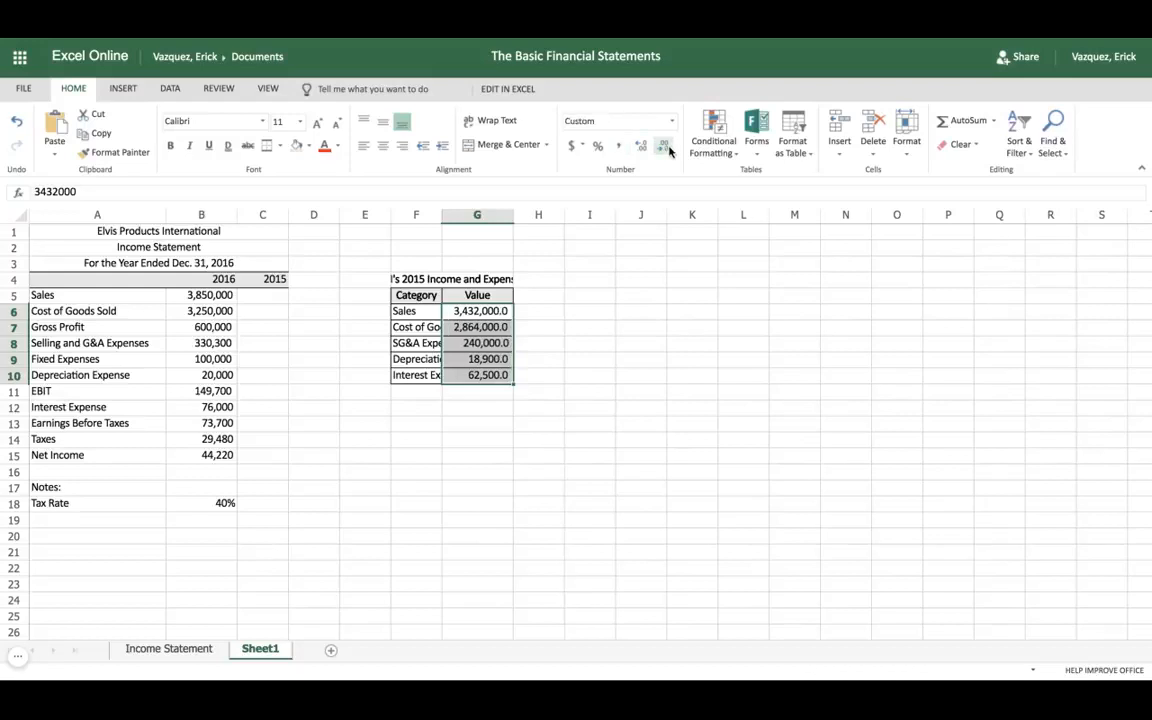
click(667, 148)
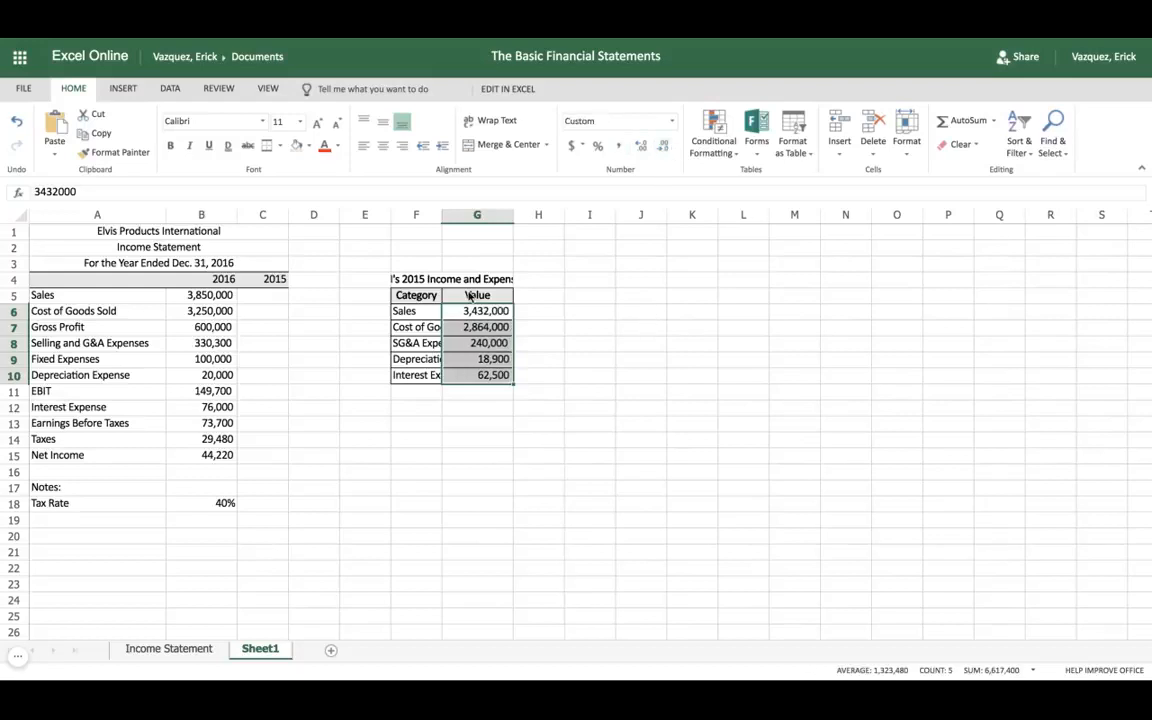
click(437, 217)
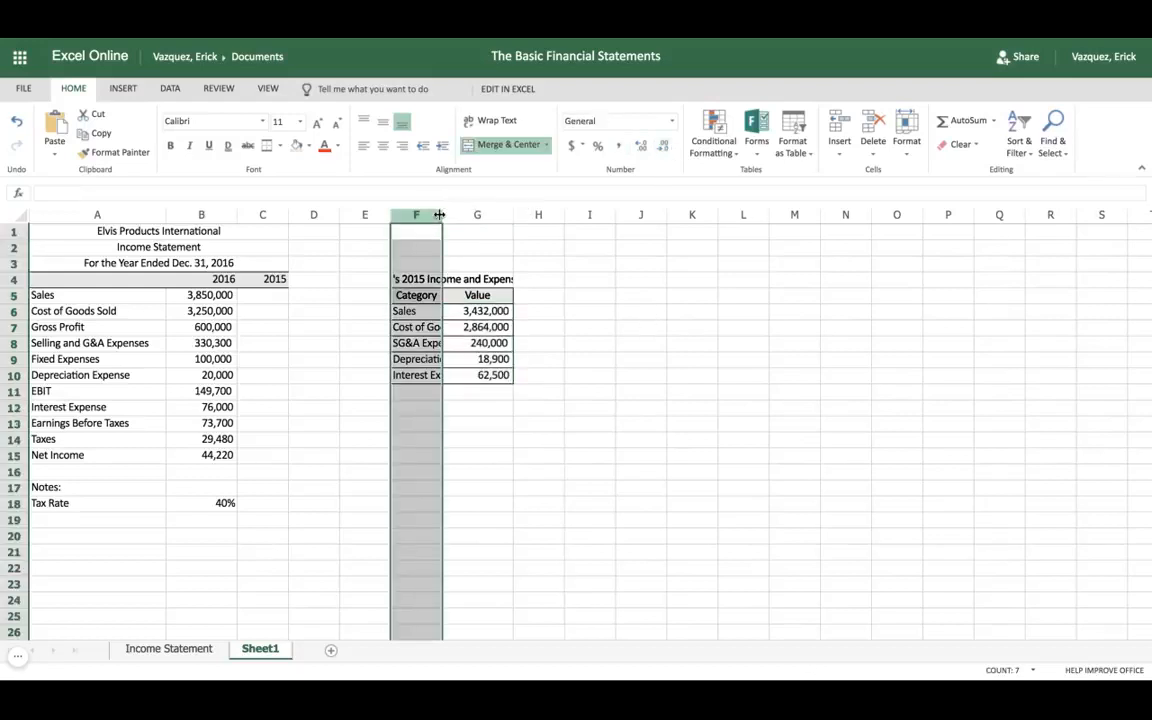
double_click(441, 215)
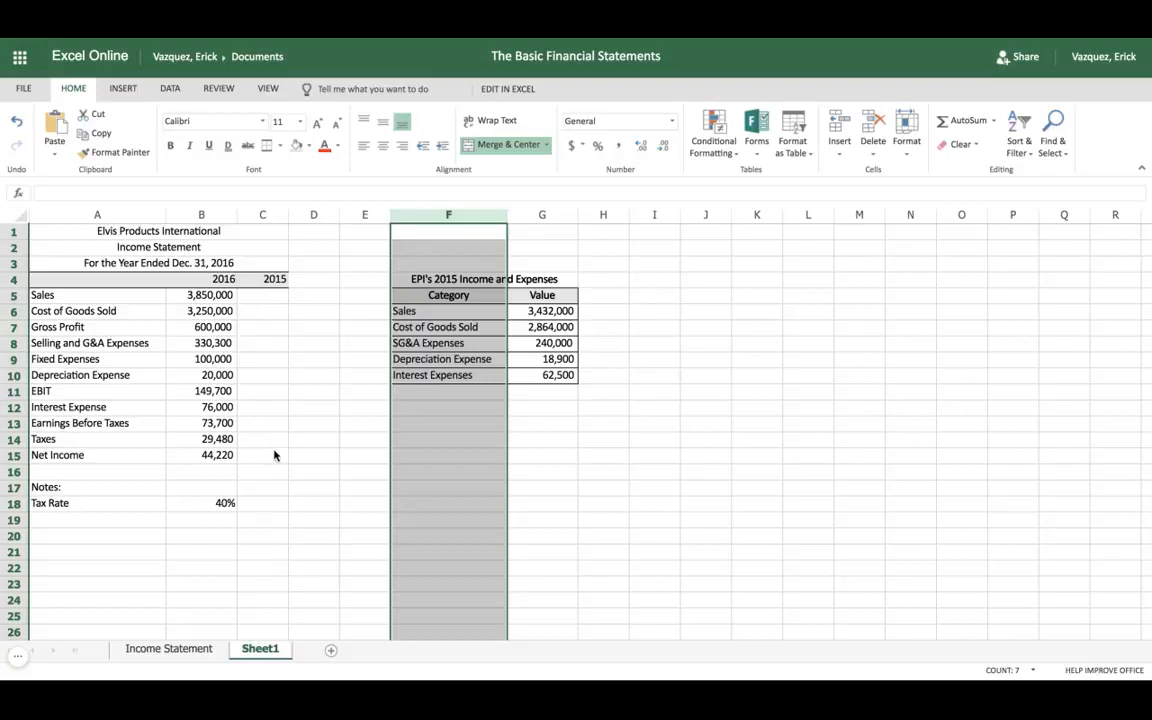
Copy the 2015 Sales value from G6 into C5 and format it as Number with 0 decimal places.
click(547, 313)
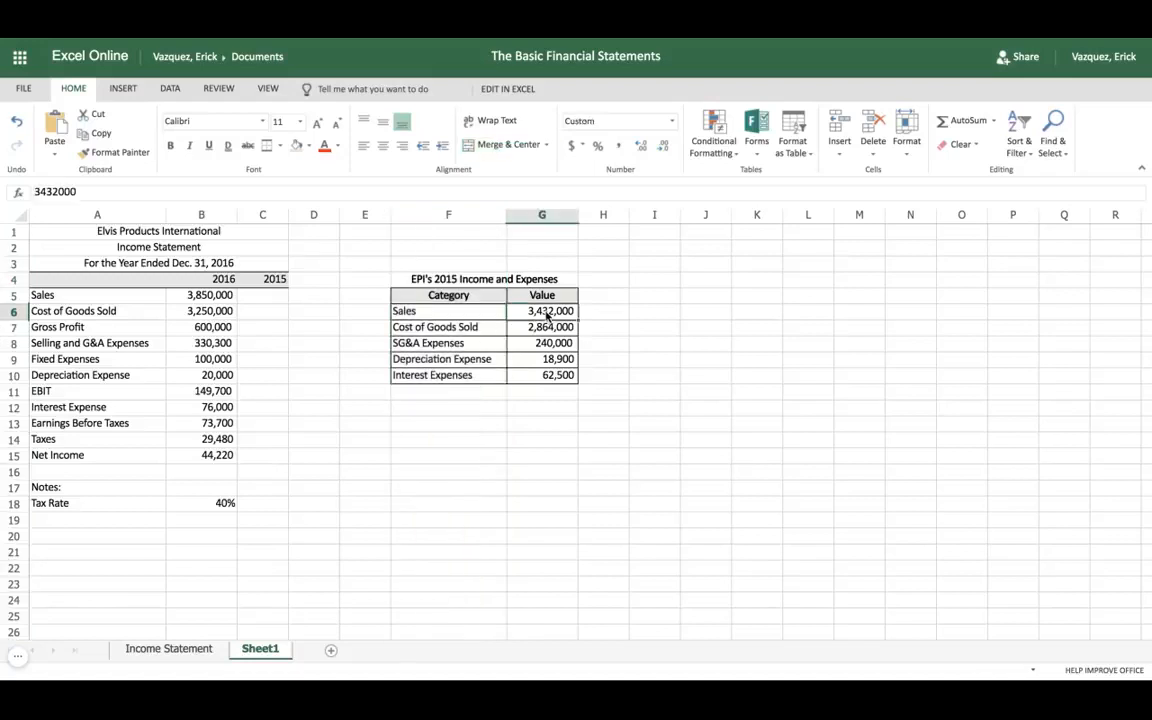
key(ctrl+c)
click(256, 297)
key(ctrl+v)
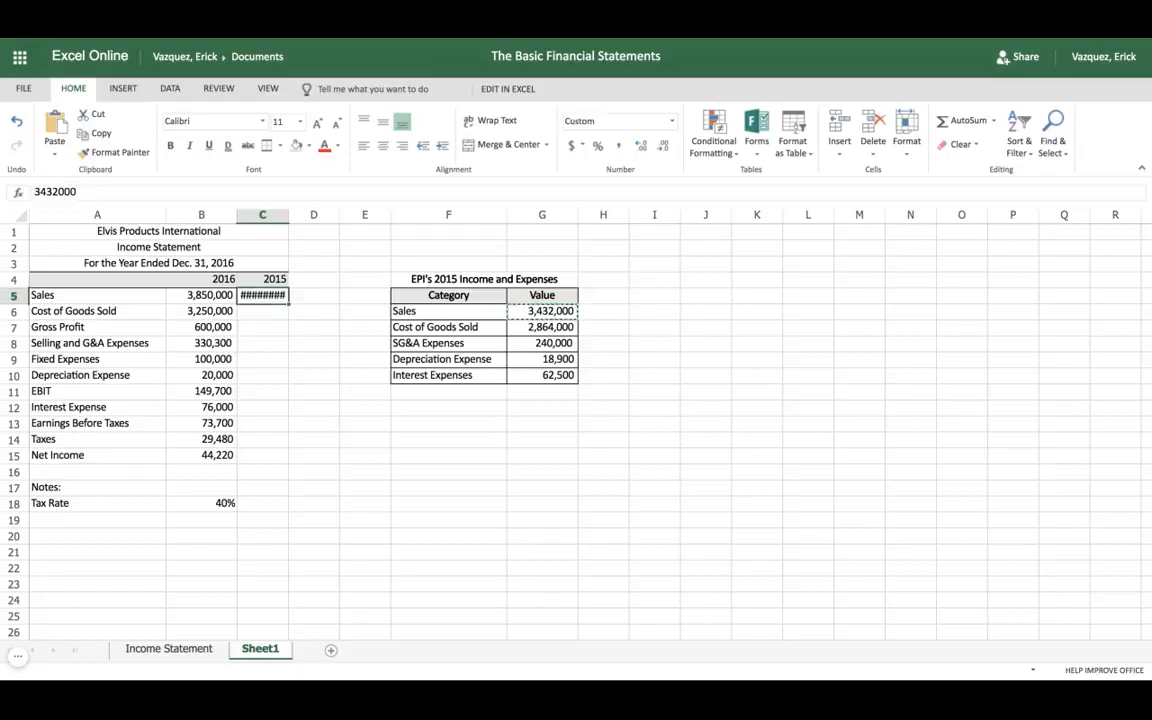
right_click(258, 296)
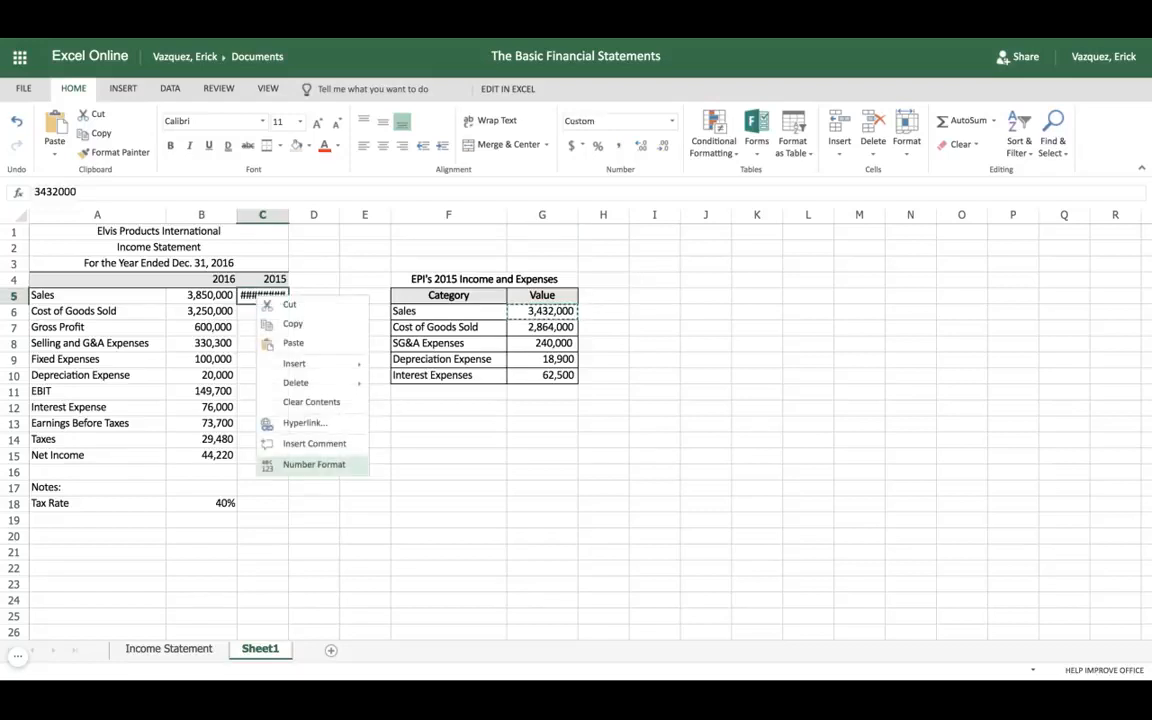
click(320, 465)
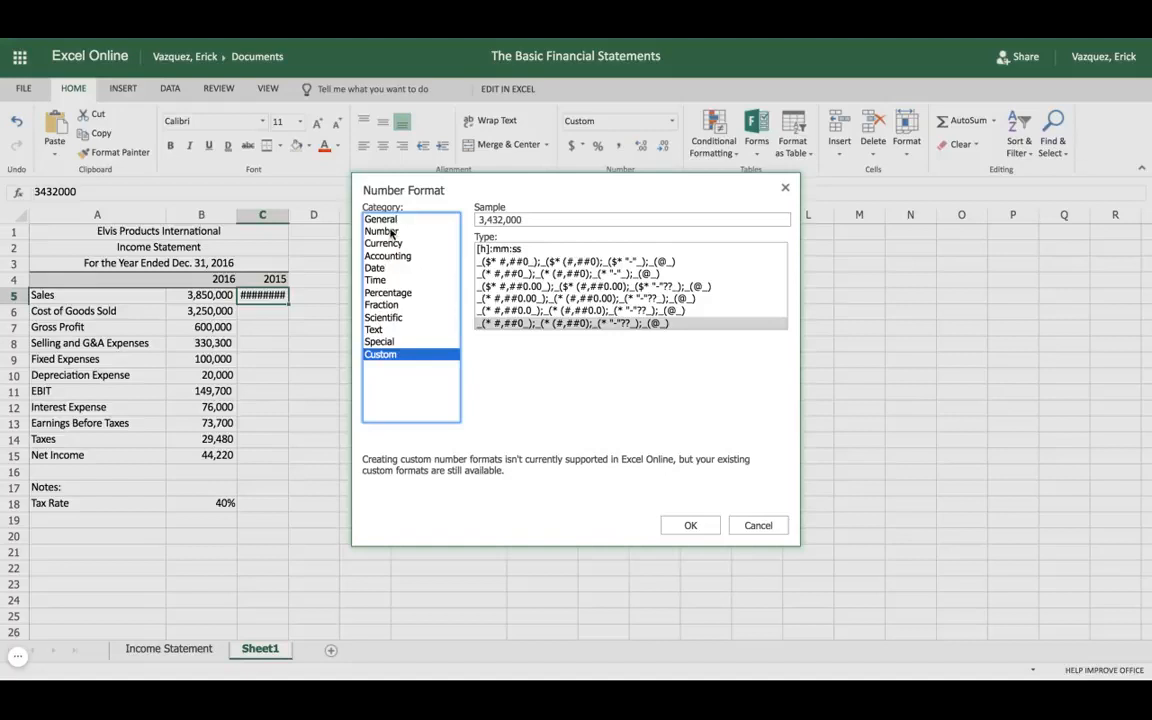
click(391, 232)
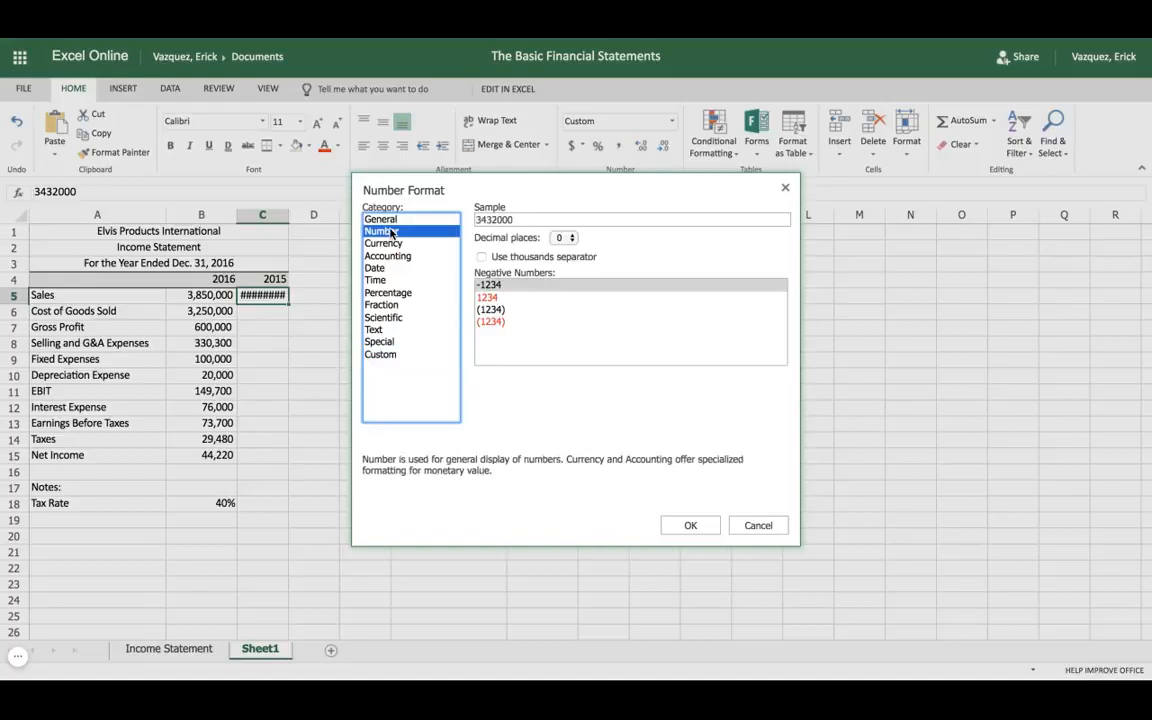
click(690, 525)
Apply the Number format with 0 decimal places to the 2015 column range C5:C15.
key(shift+Down)
key(shift+Down)
key(shift+Down)
key(shift+Down)
key(shift+Down)
key(shift+Down)
key(shift+Down)
key(shift+Down)
key(shift+Down)
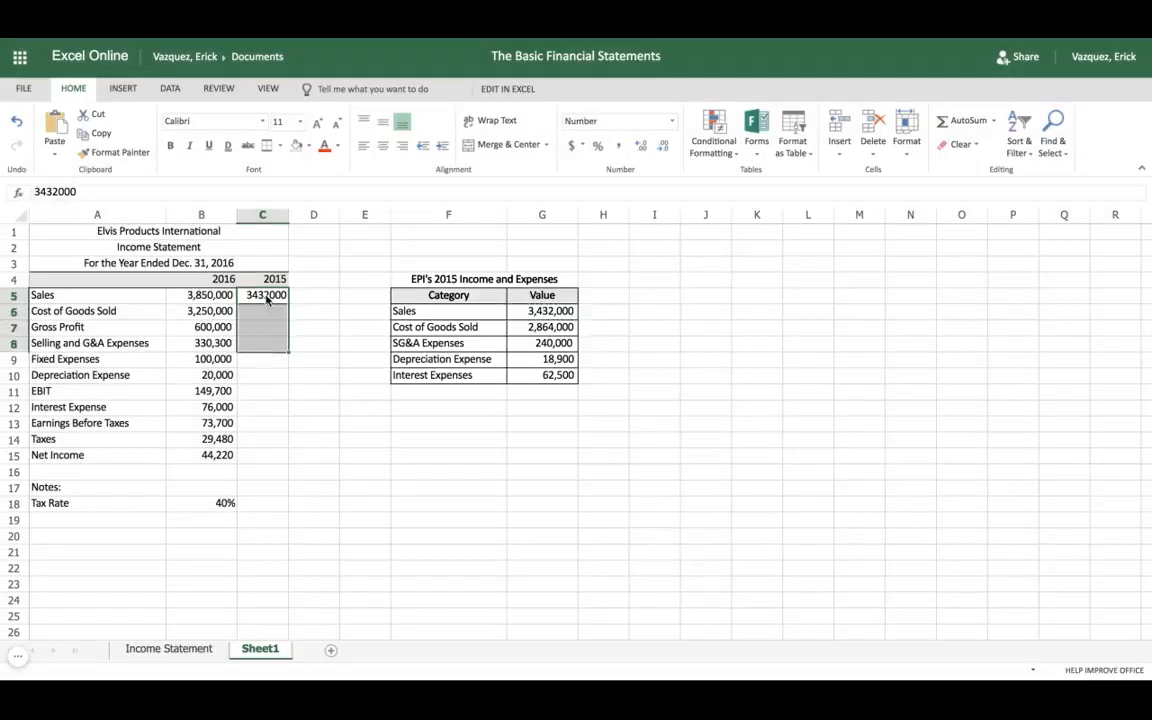
key(shift+Down)
right_click(285, 452)
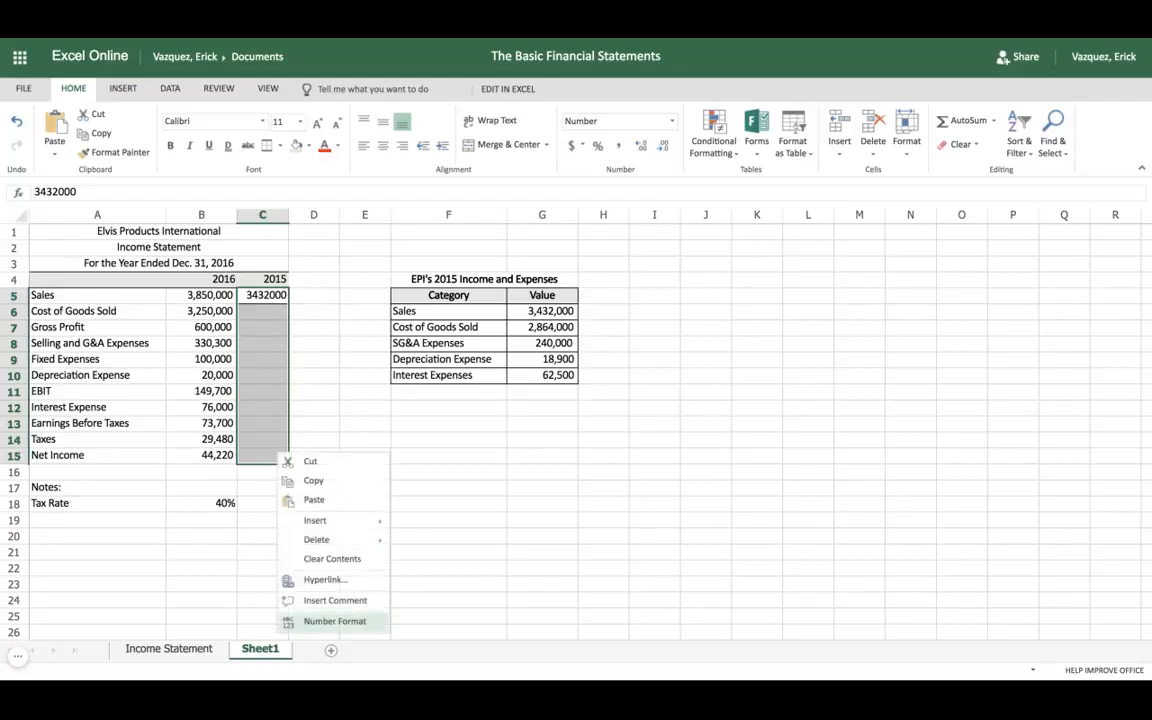
click(338, 622)
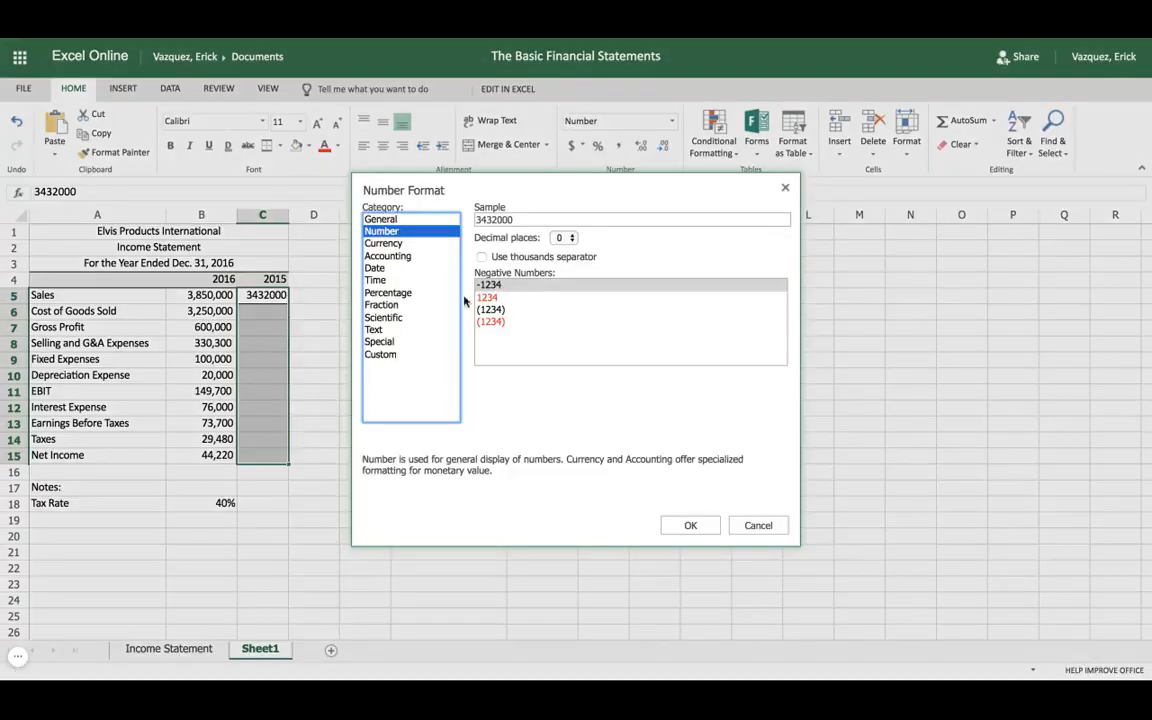
click(690, 525)
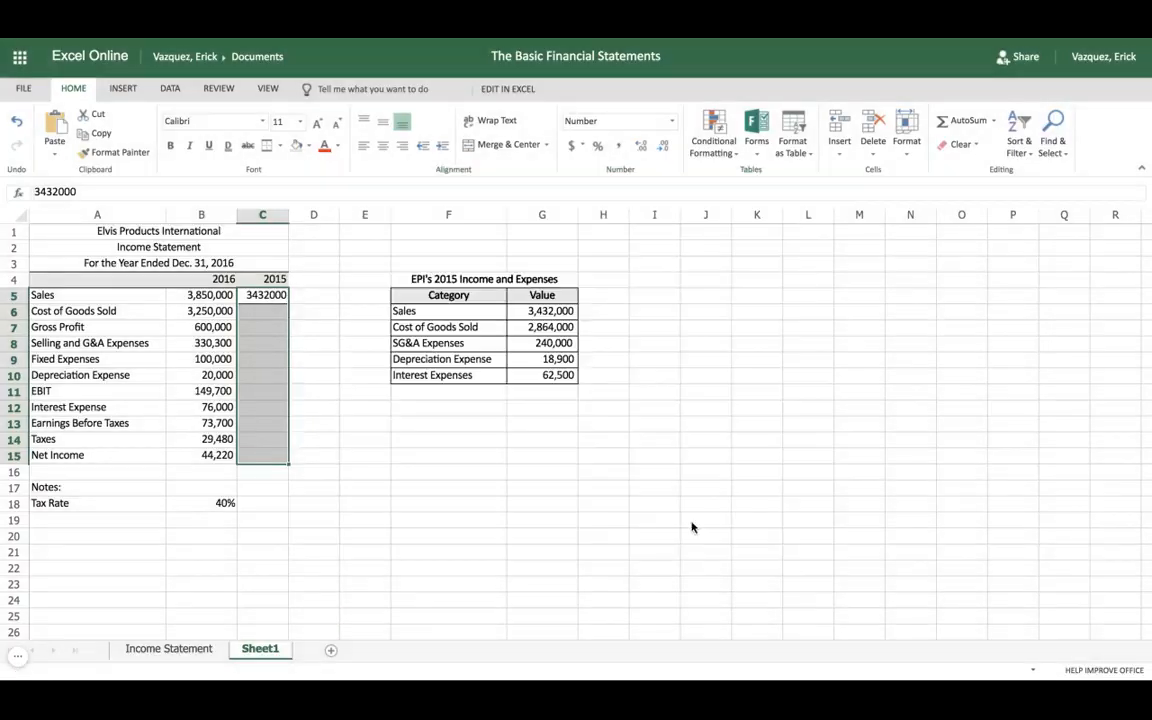
Copy the 2015 Cost of Goods Sold value from G7 into C6 and format it as Number with 0 decimal places.
click(540, 328)
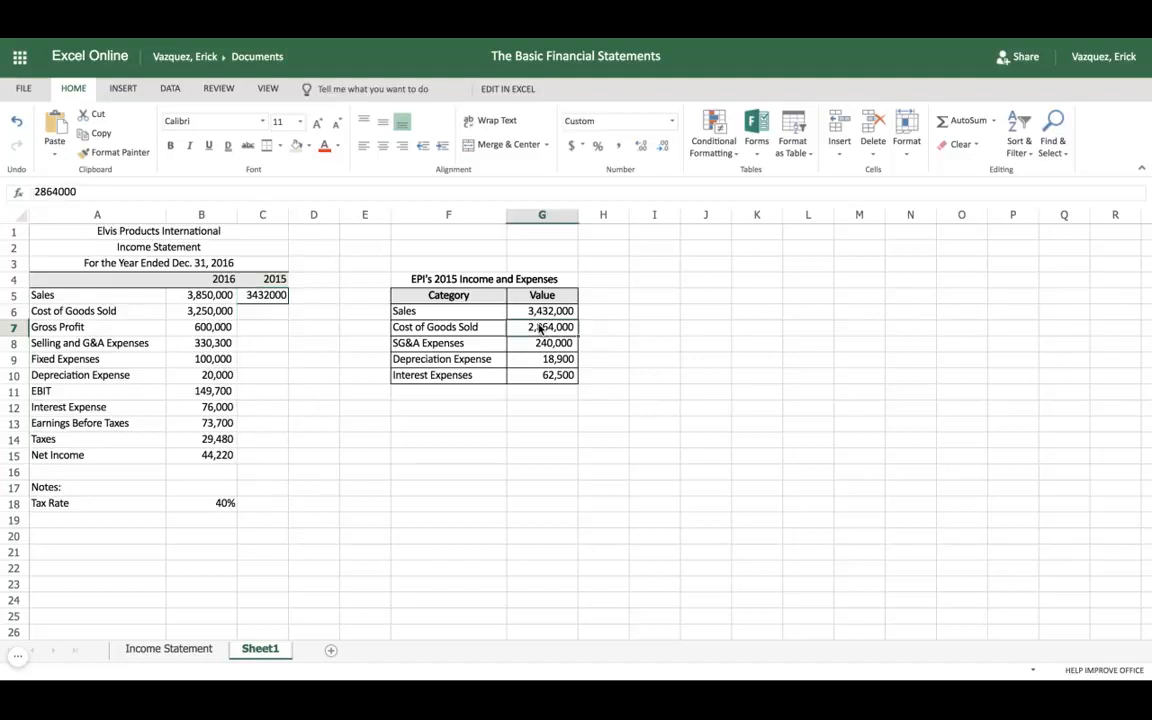
key(ctrl+c)
click(257, 311)
key(ctrl+v)
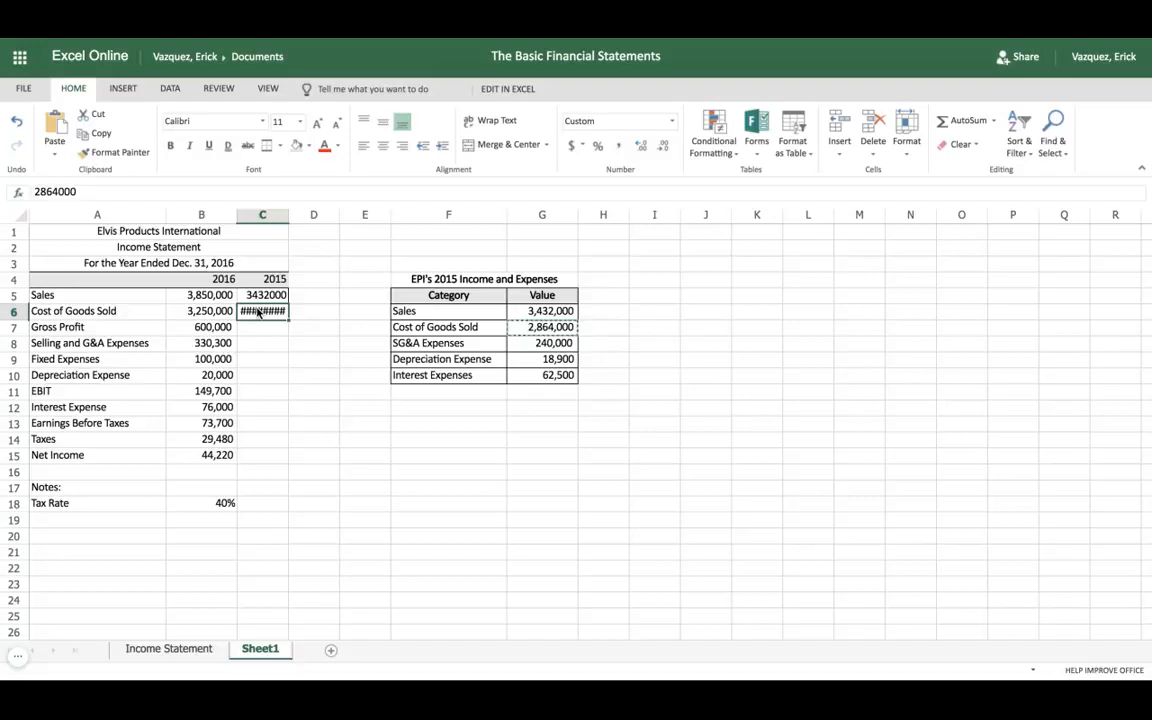
right_click(258, 312)
click(315, 479)
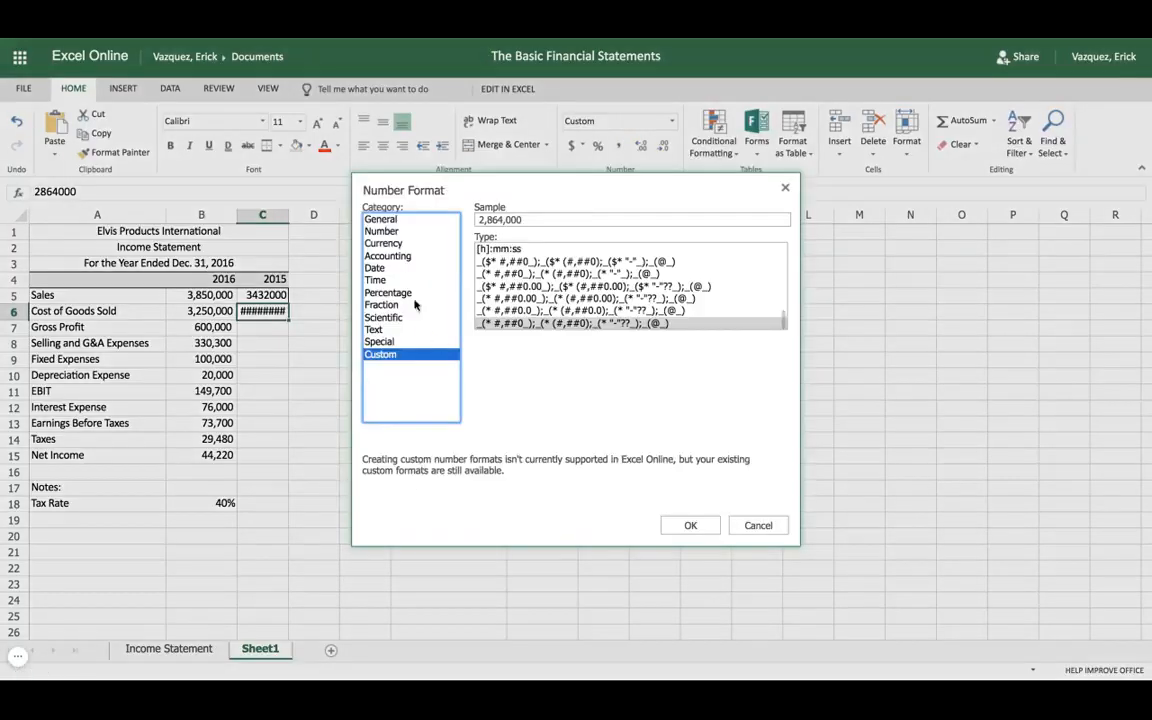
click(404, 232)
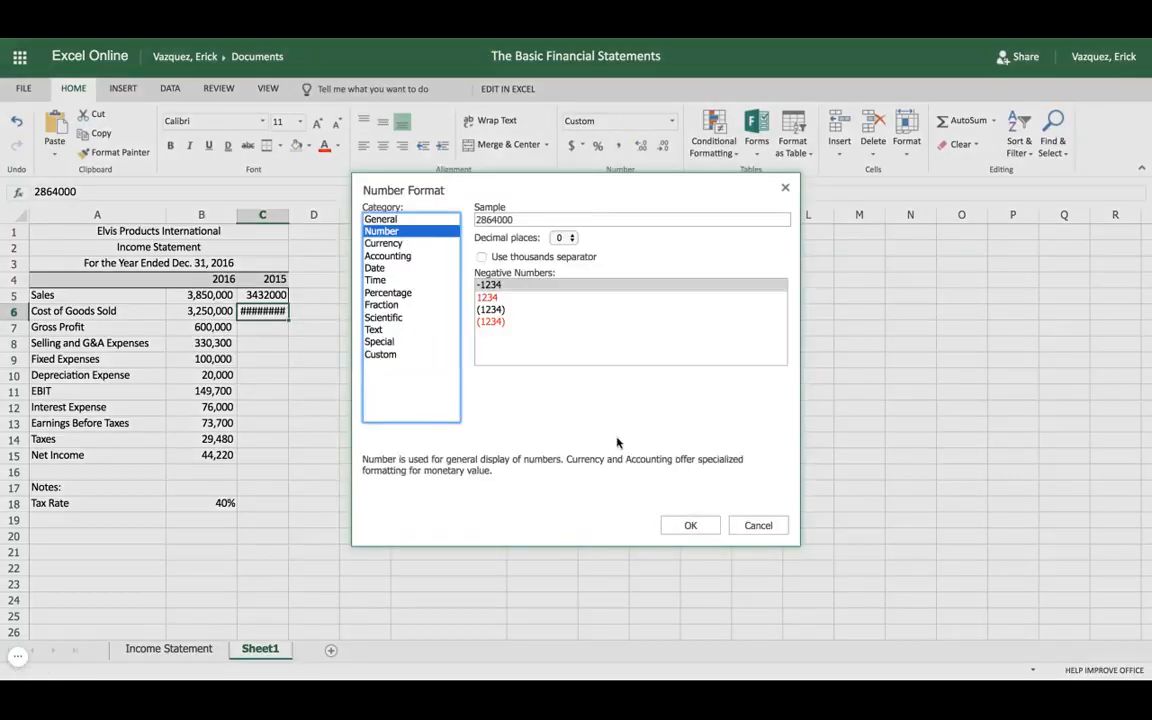
click(691, 526)
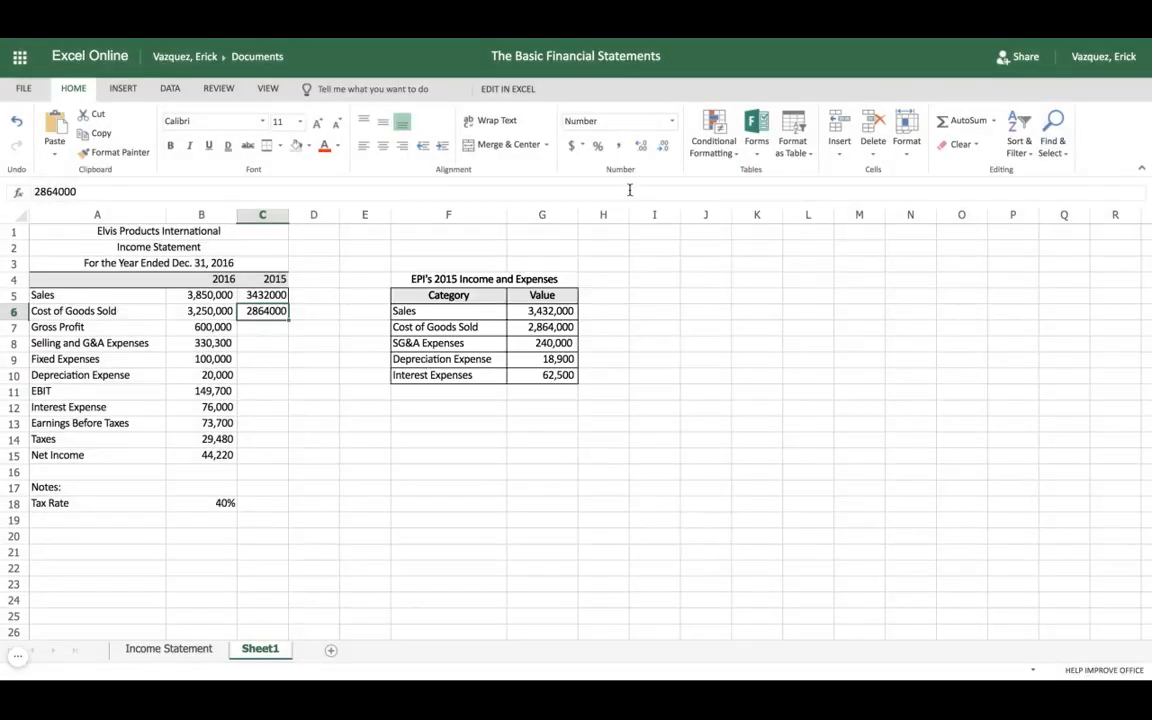
Format the 2015 Sales and Cost of Goods Sold values in C5 and C6 with thousands separators and no decimals.
click(617, 146)
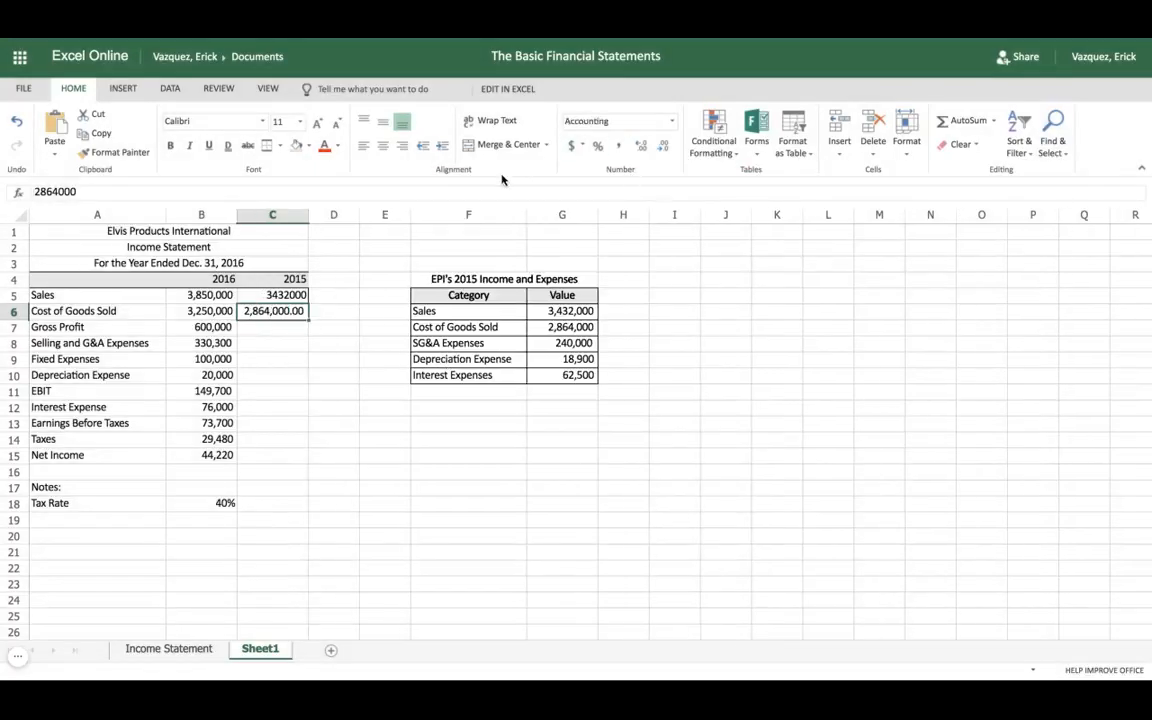
click(287, 296)
click(617, 146)
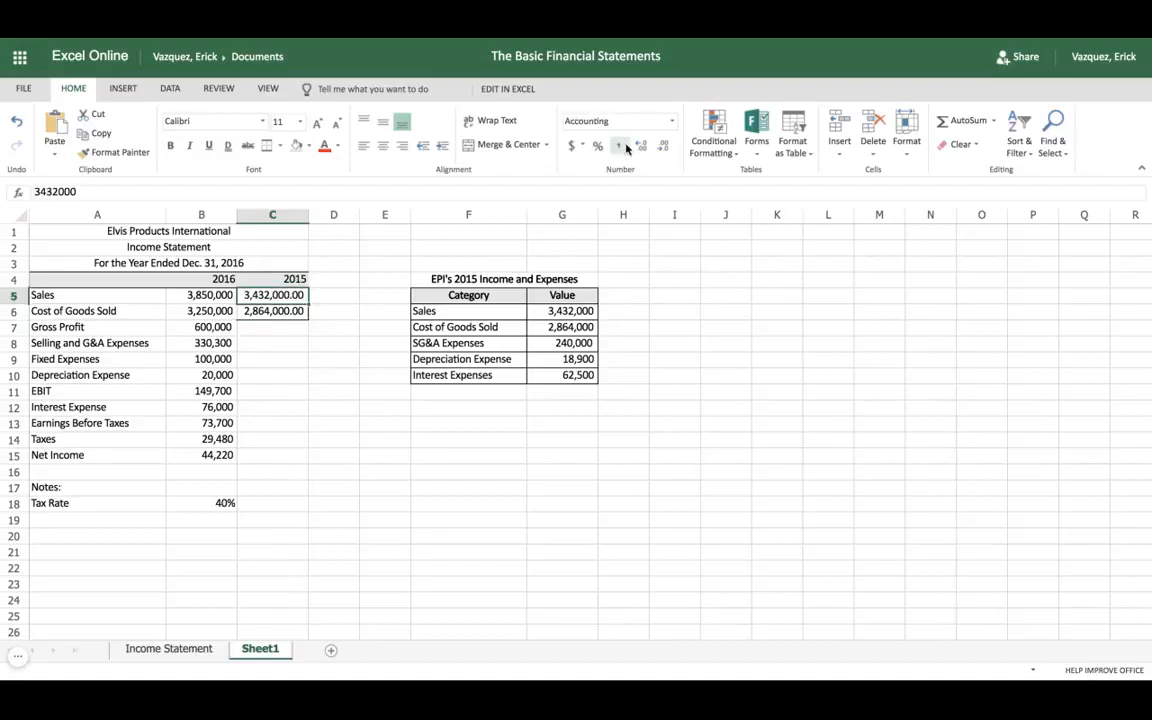
click(664, 147)
click(664, 147)
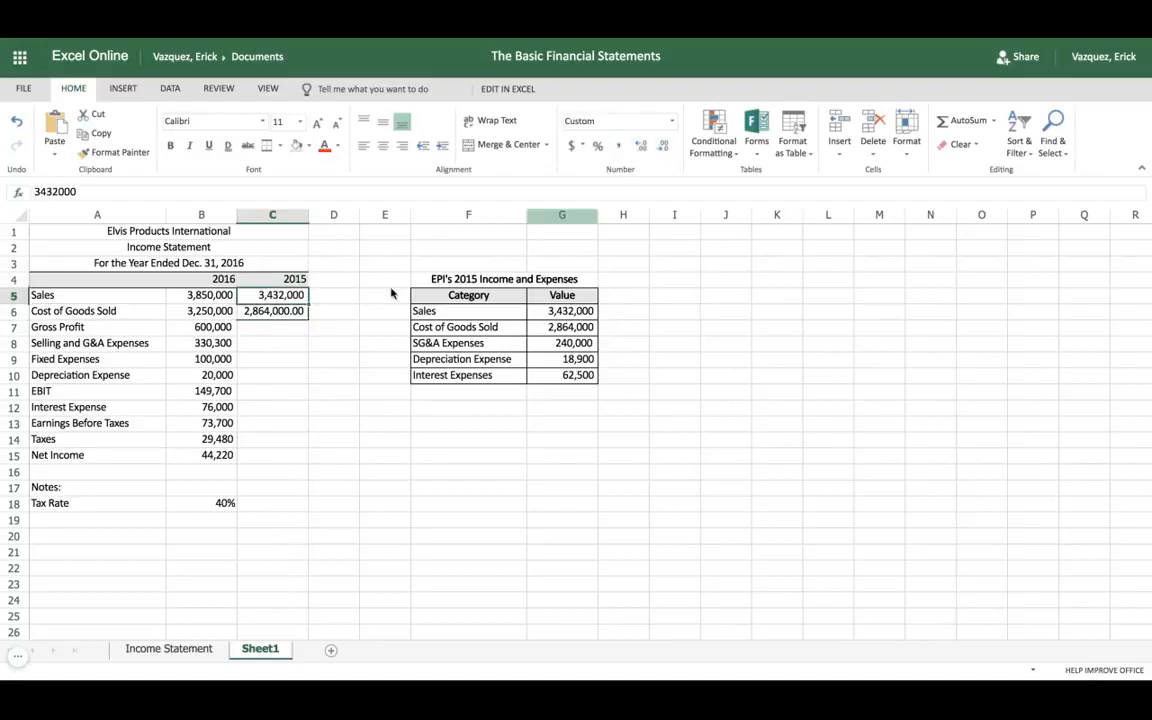
click(276, 314)
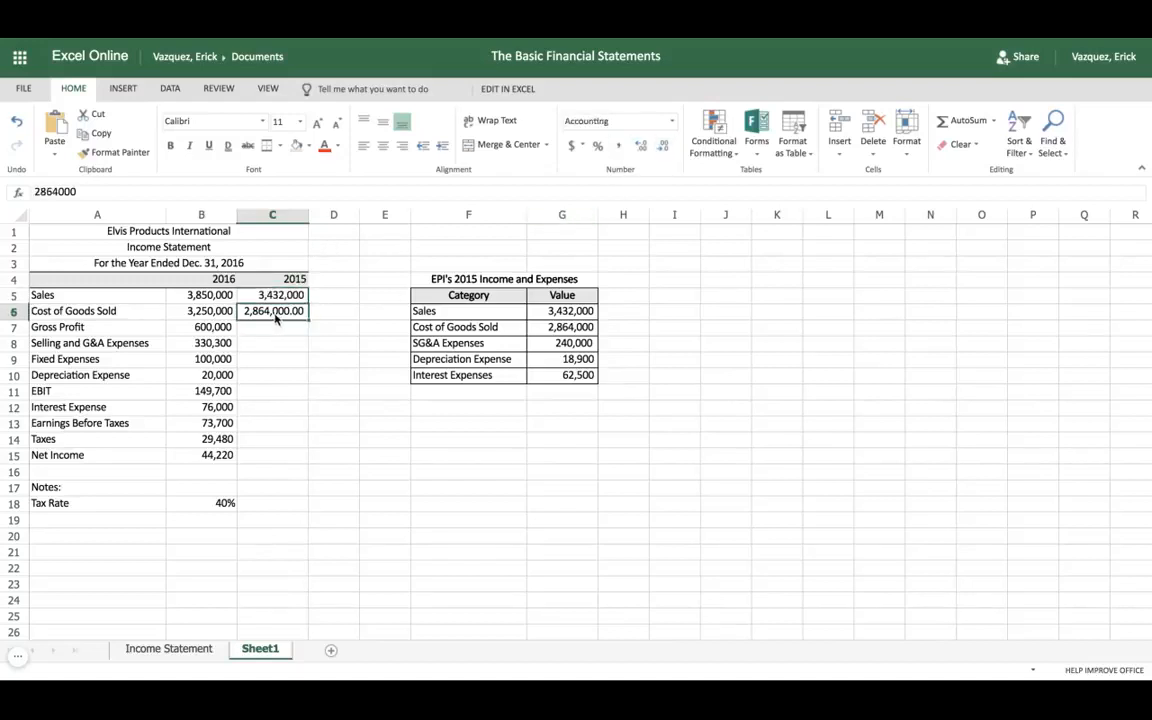
click(664, 147)
click(664, 147)
Fill the Gross Profit formula =B5-B6 from B7 across into the 2015 column at C7.
click(269, 332)
click(217, 332)
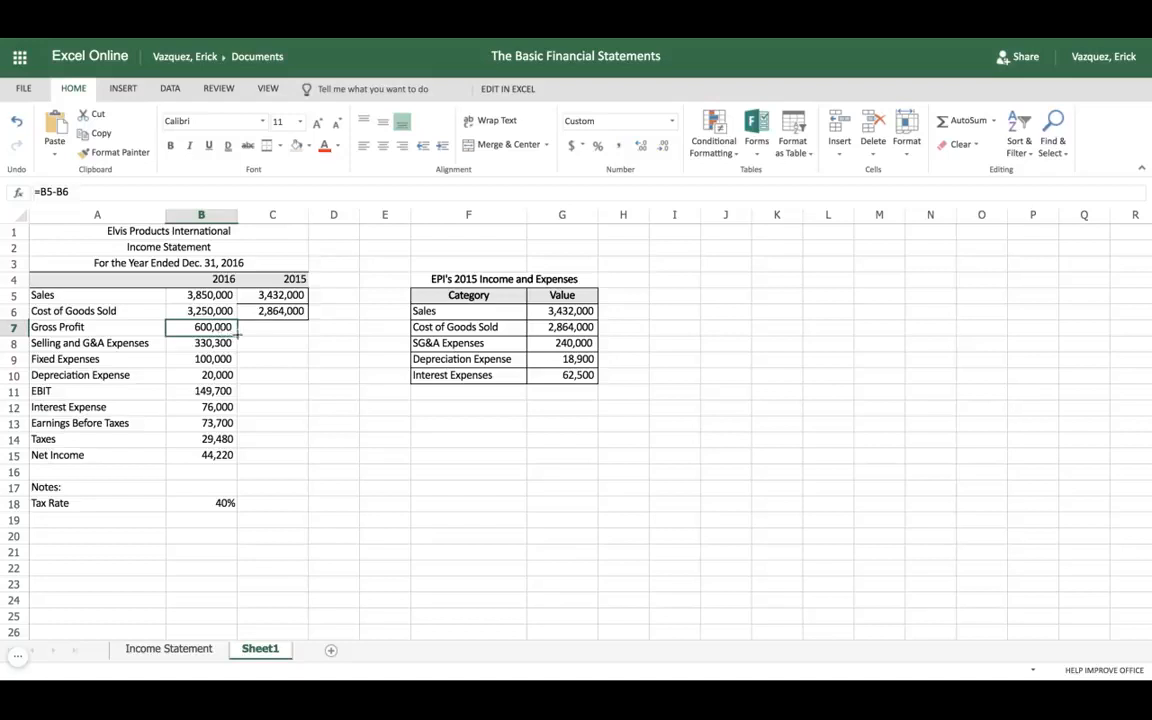
drag(237, 335, 305, 334)
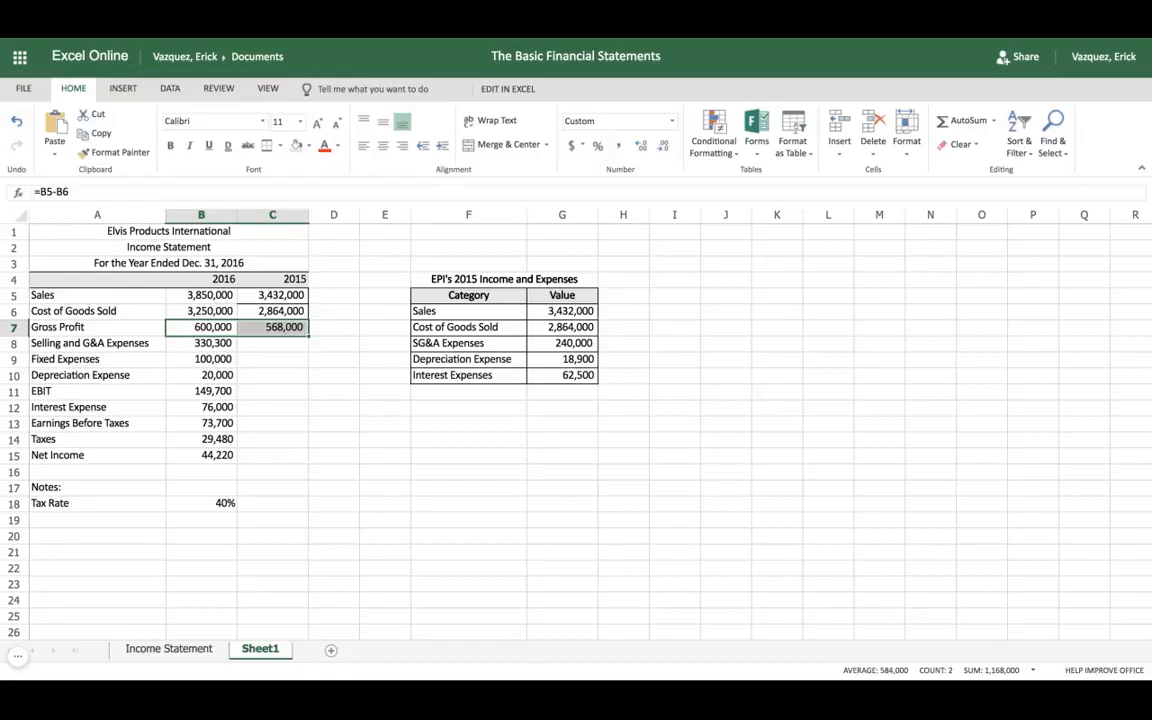
Set G6:G10 in the 2015 income and expenses table to Number format, and reapply thousands separators with no decimals.
click(272, 343)
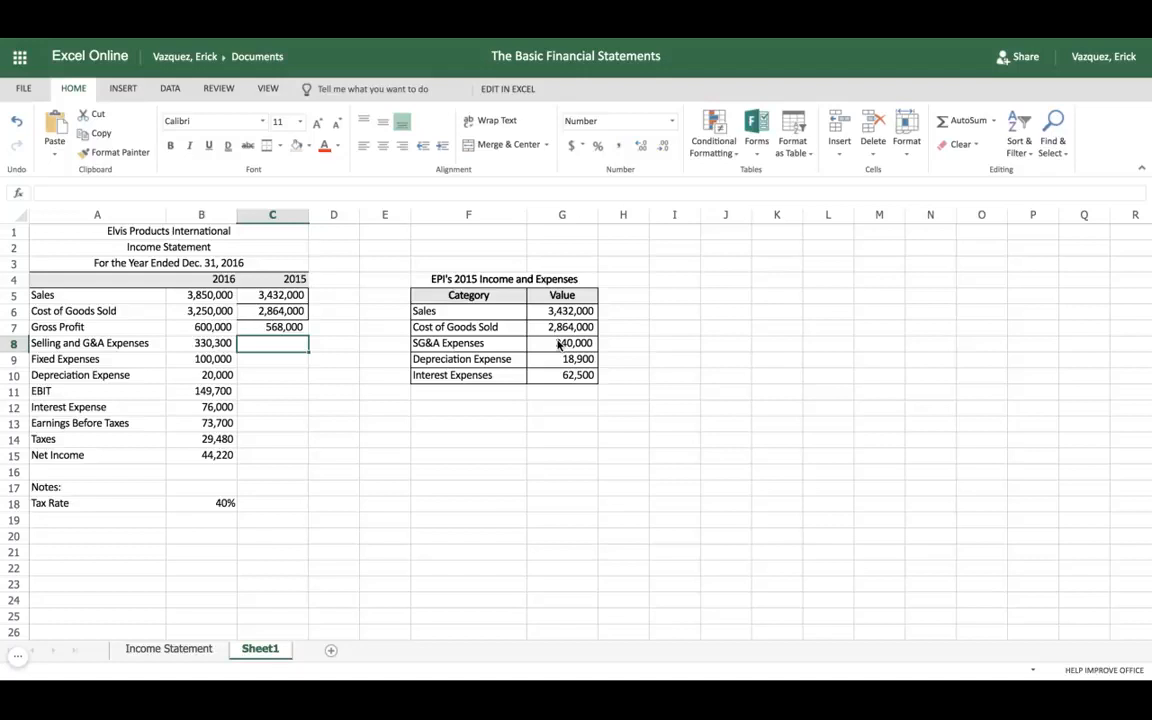
drag(562, 312, 565, 375)
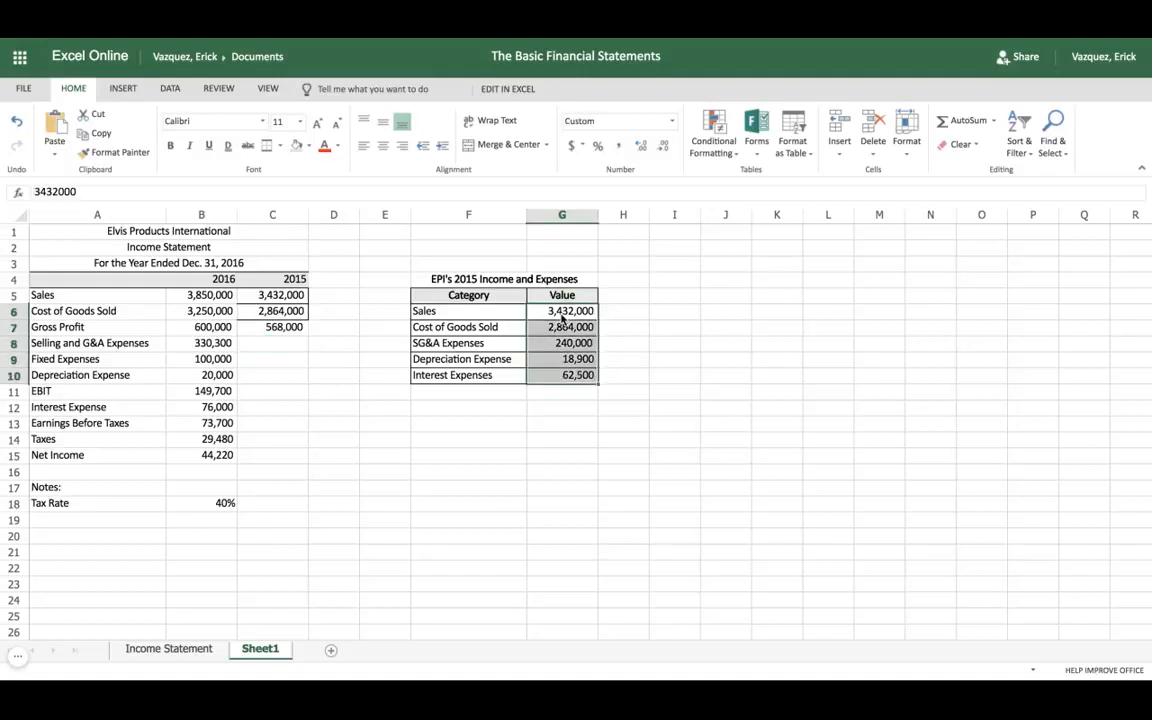
right_click(563, 347)
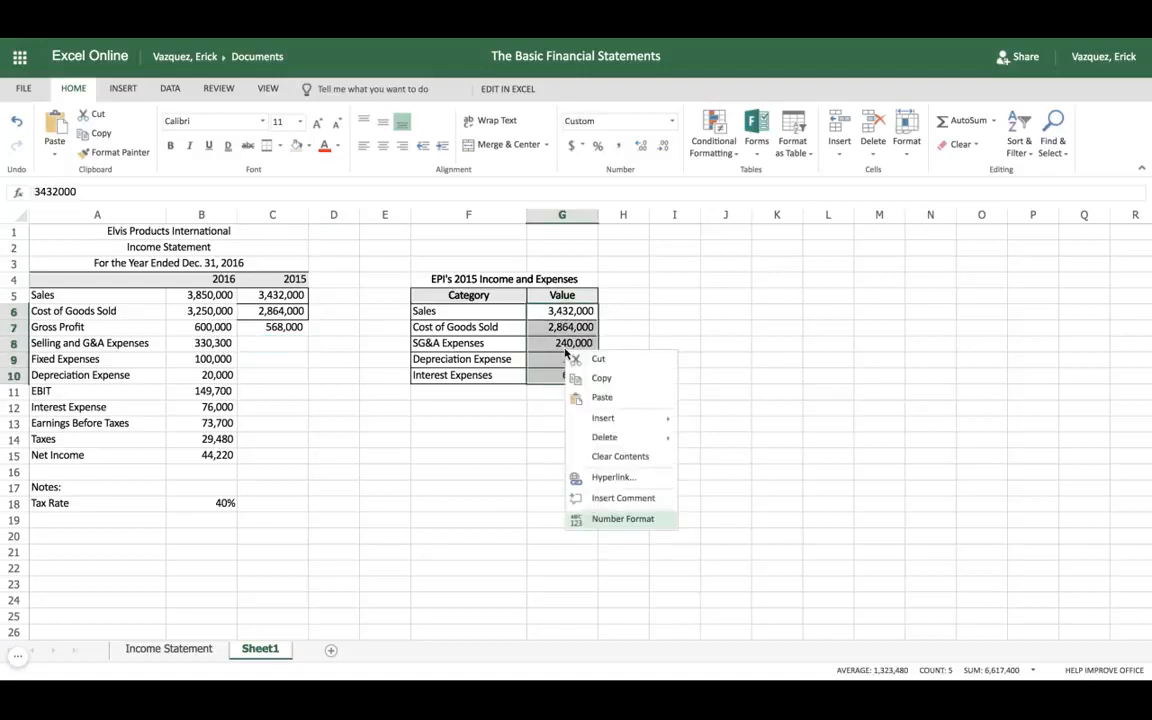
click(615, 519)
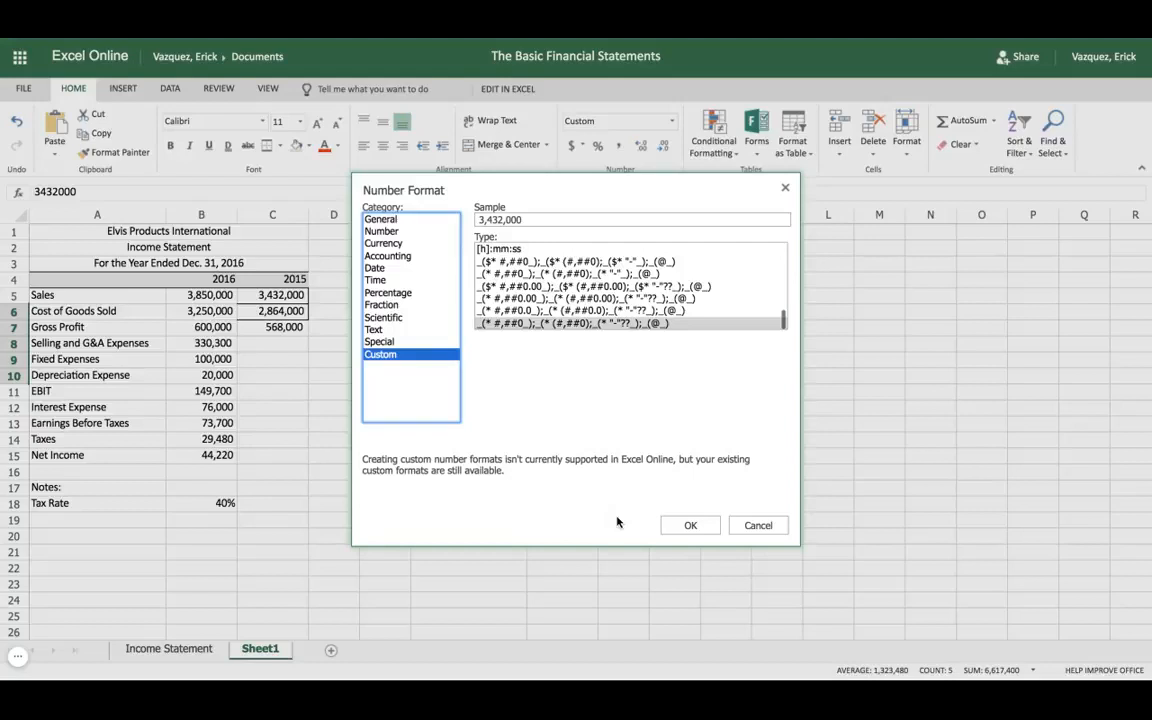
click(370, 231)
click(691, 525)
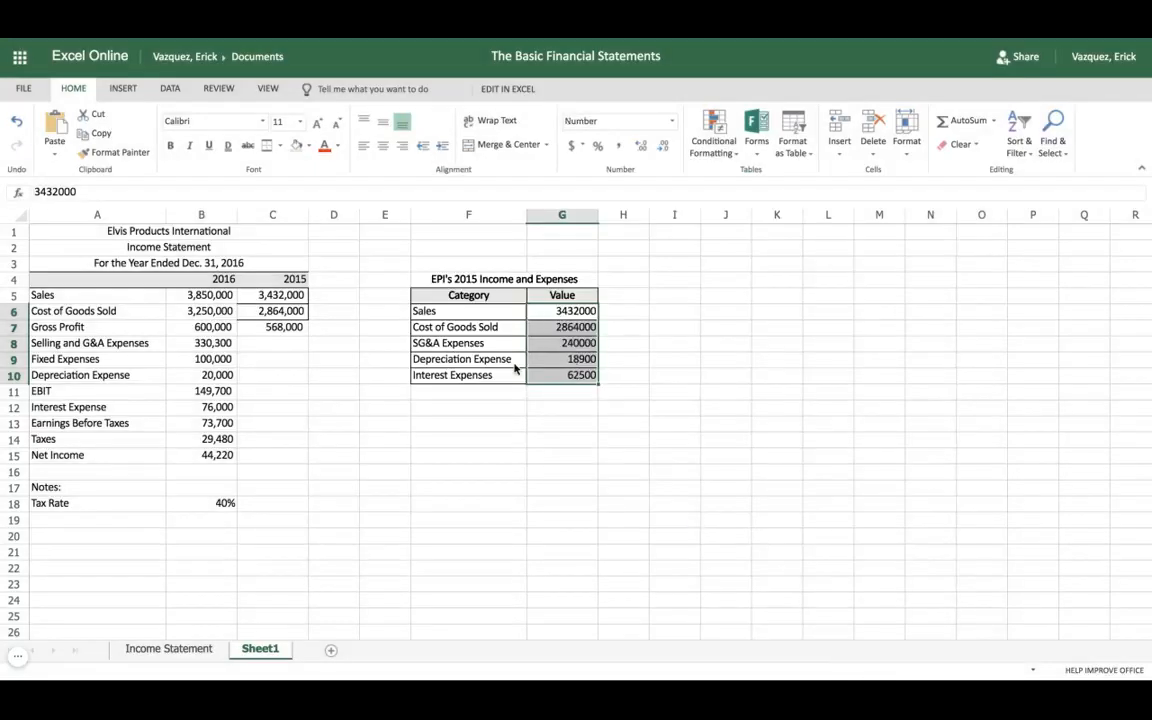
click(618, 146)
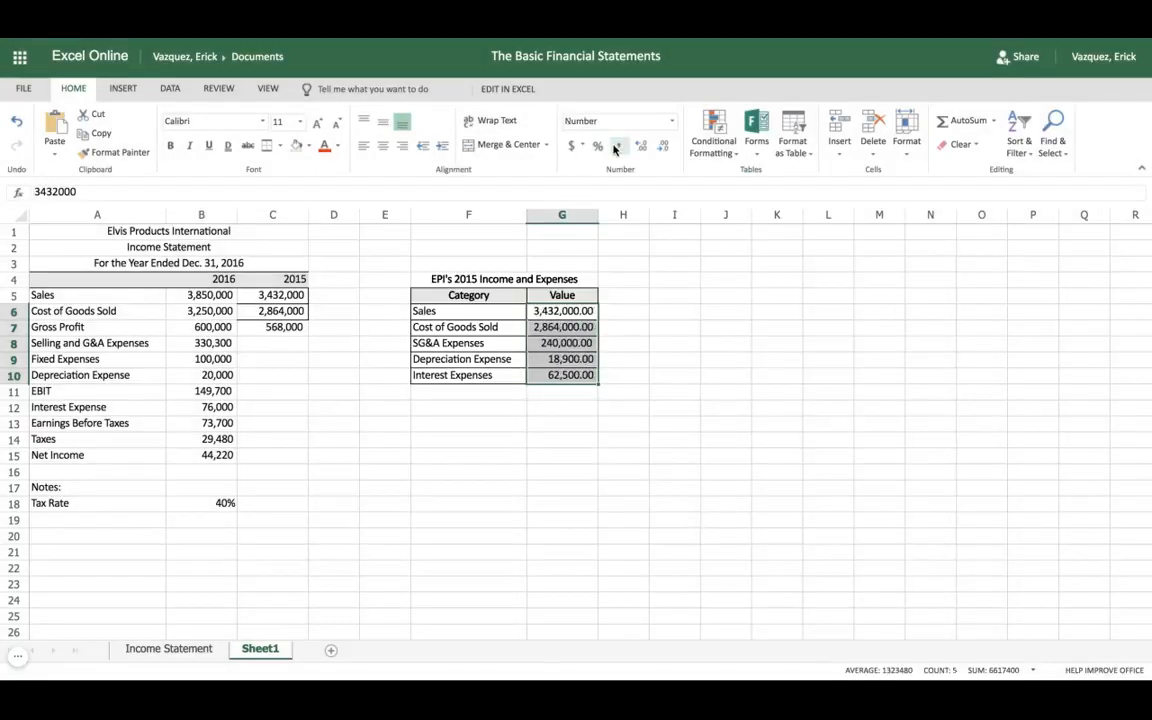
click(663, 146)
click(663, 146)
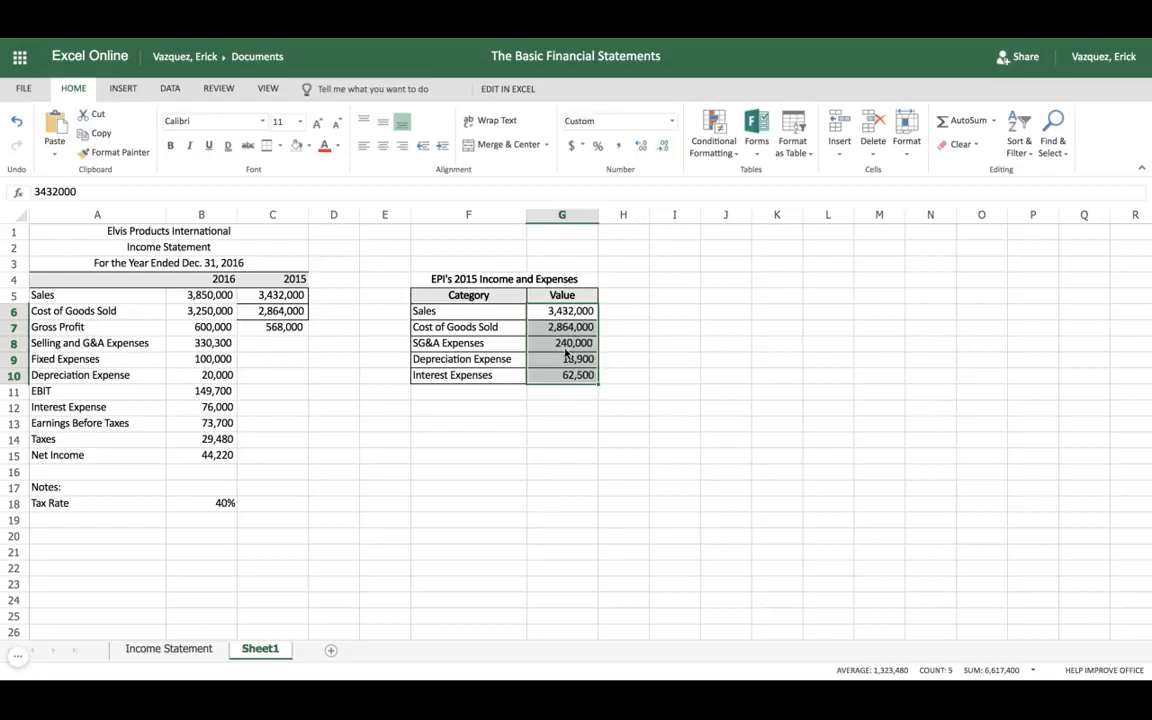
Copy the SG&A Expenses value from G8 into C8 and fill the Fixed Expenses amount from B9 across to C9.
click(566, 347)
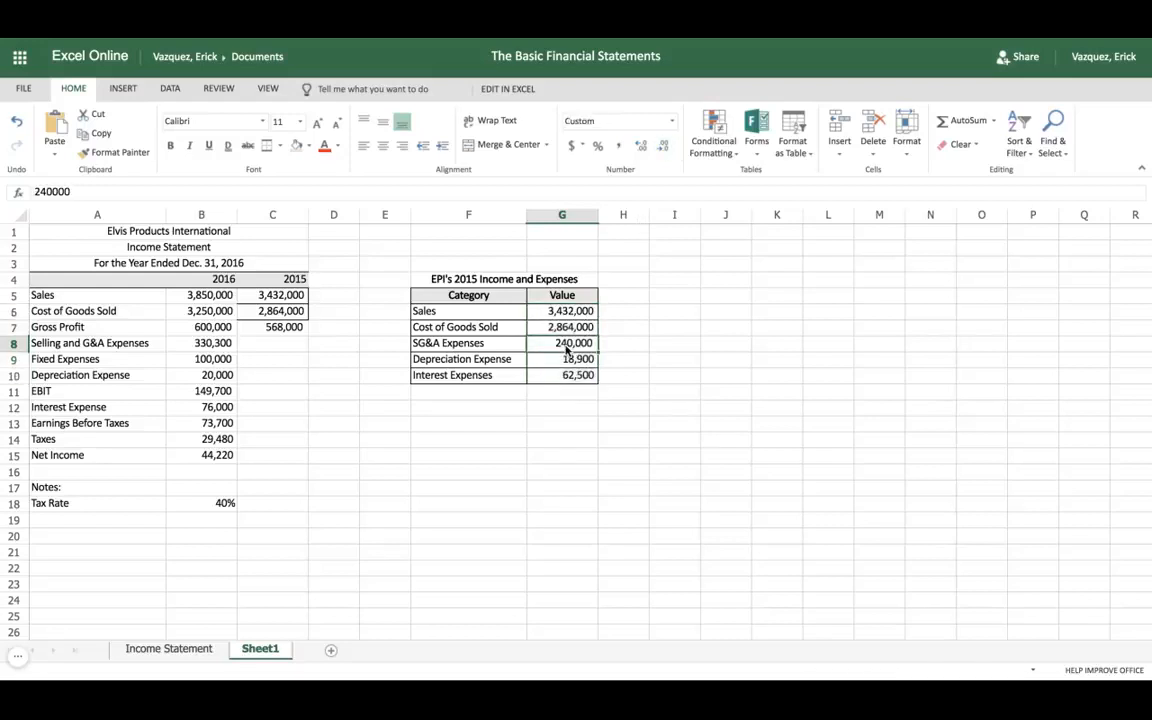
key(ctrl+c)
click(267, 344)
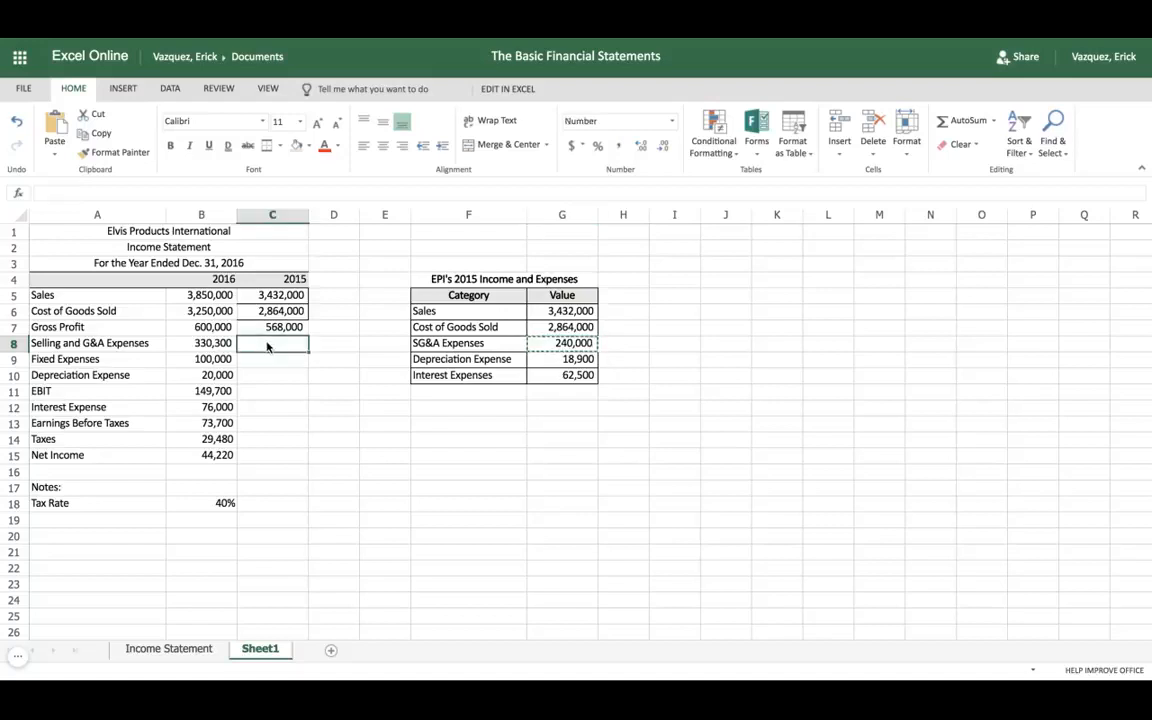
key(ctrl+v)
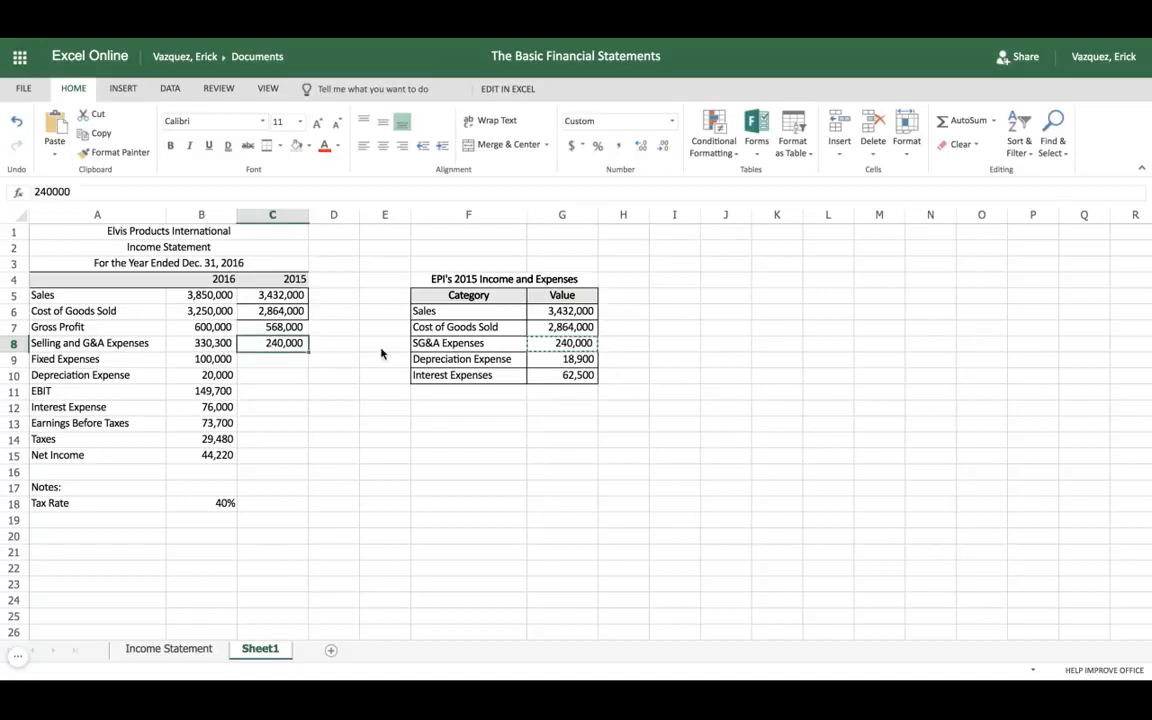
click(216, 360)
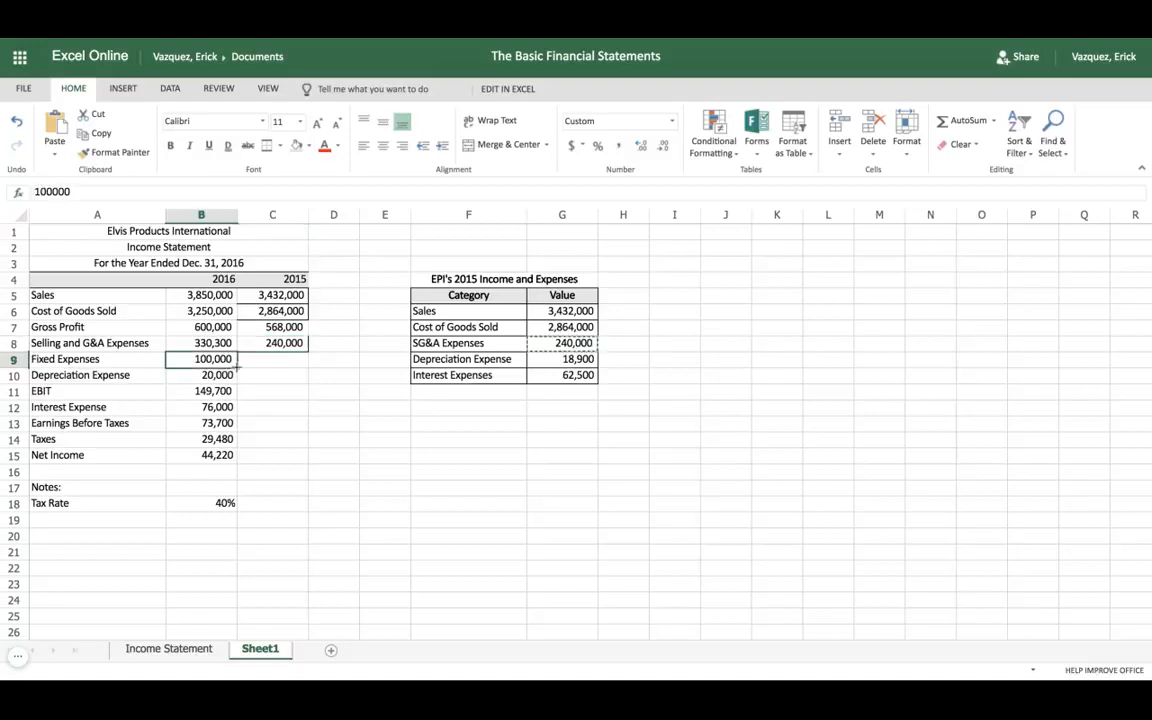
drag(237, 368, 292, 366)
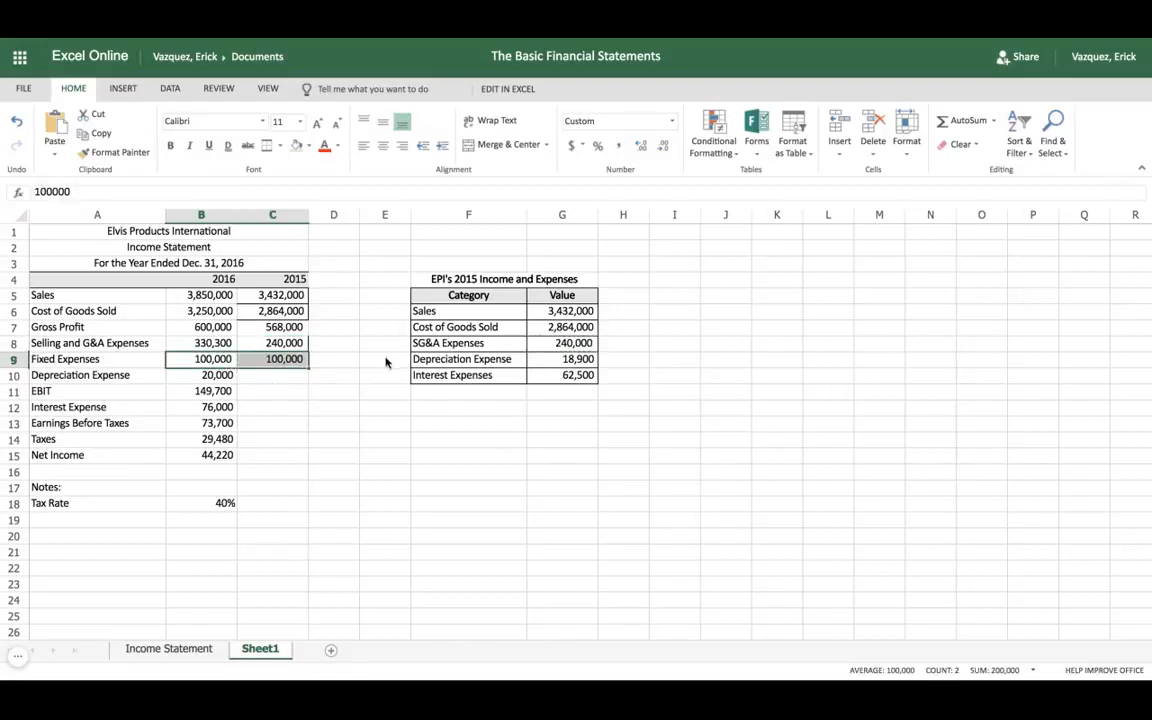
Copy the 2015 Depreciation Expense value from G9 into C10.
click(560, 364)
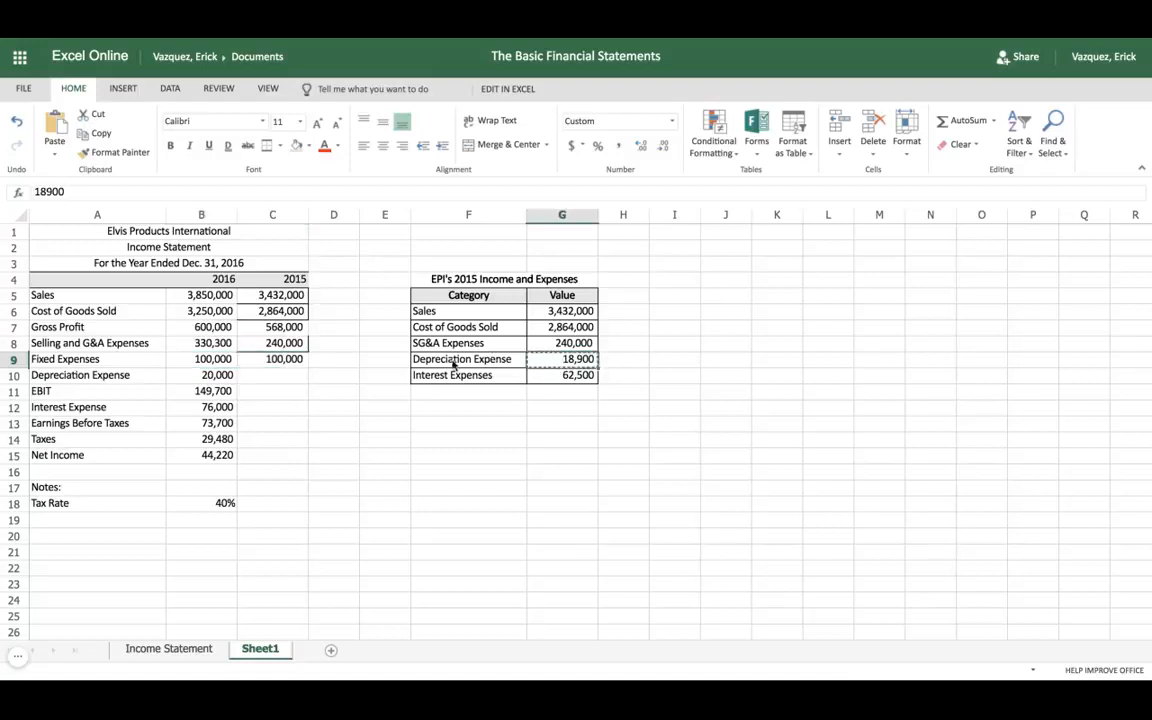
click(283, 375)
key(ctrl+v)
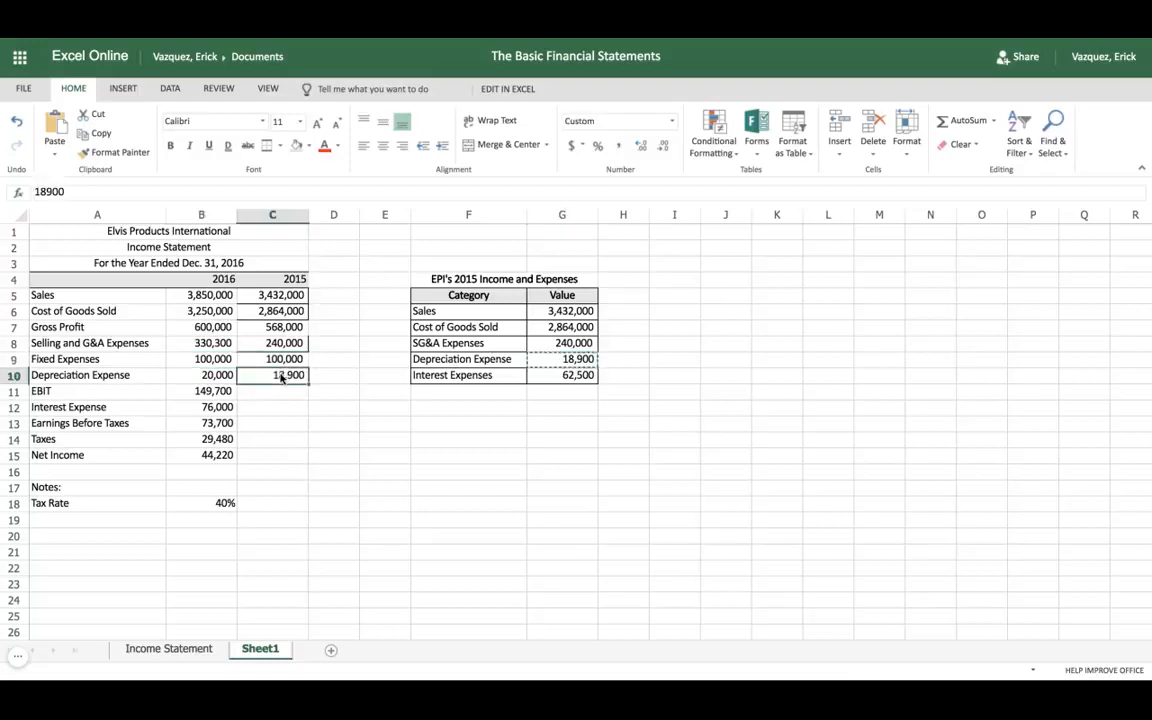
Fill the EBIT formula =B7-SUM(B8:B10) from B11 across to C11 and compare the formulas in both cells.
click(280, 396)
click(213, 397)
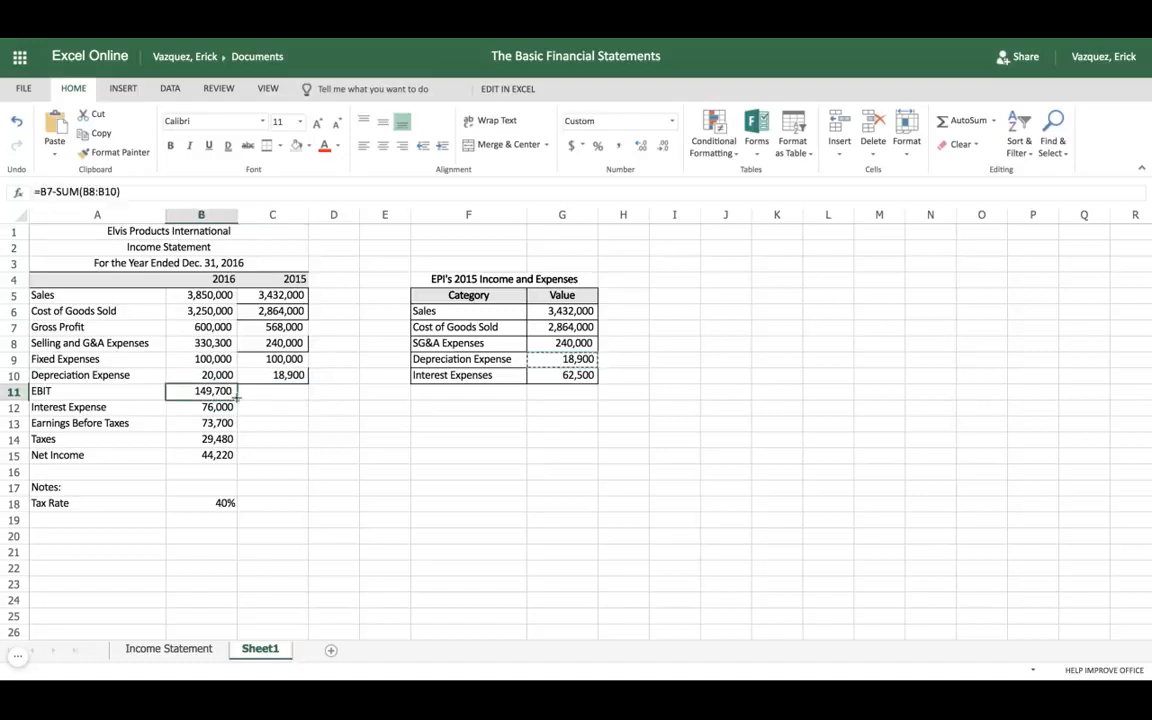
drag(237, 398, 240, 398)
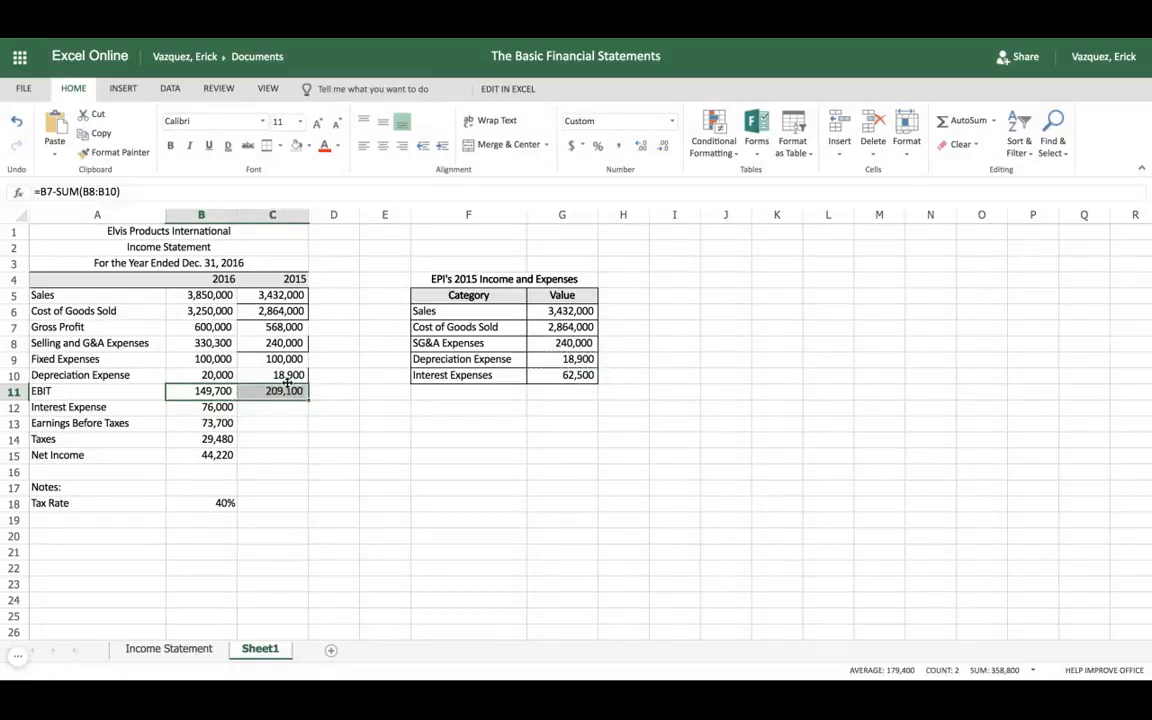
click(286, 376)
click(286, 394)
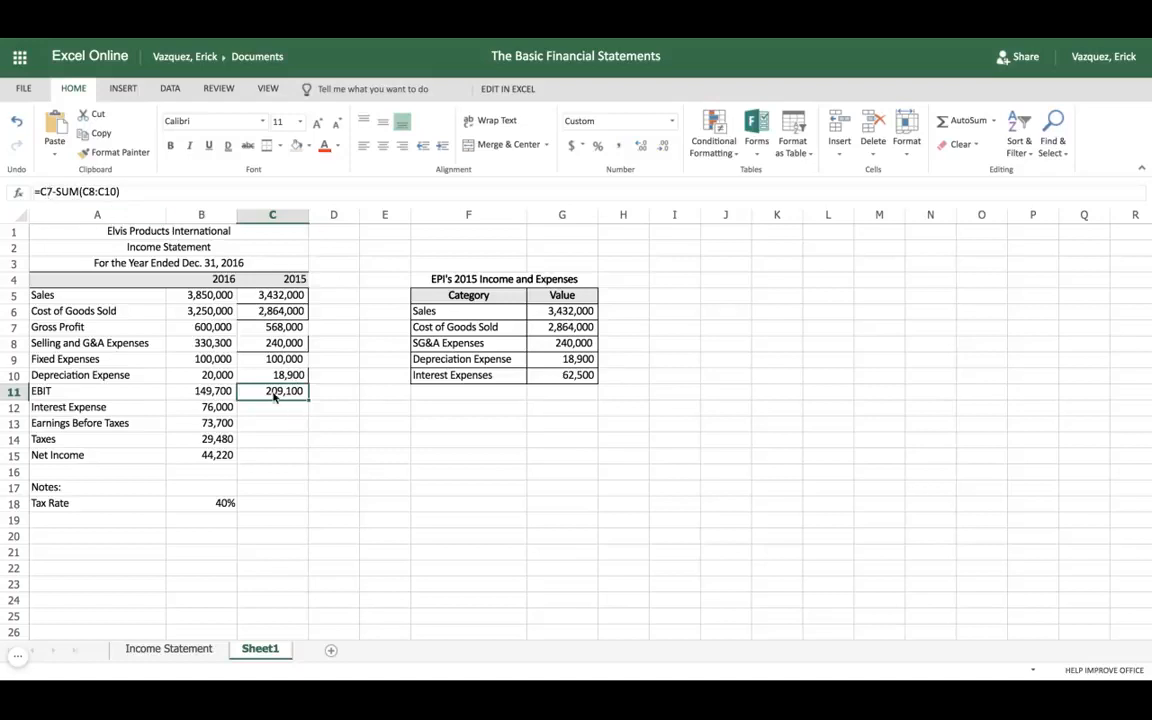
click(215, 394)
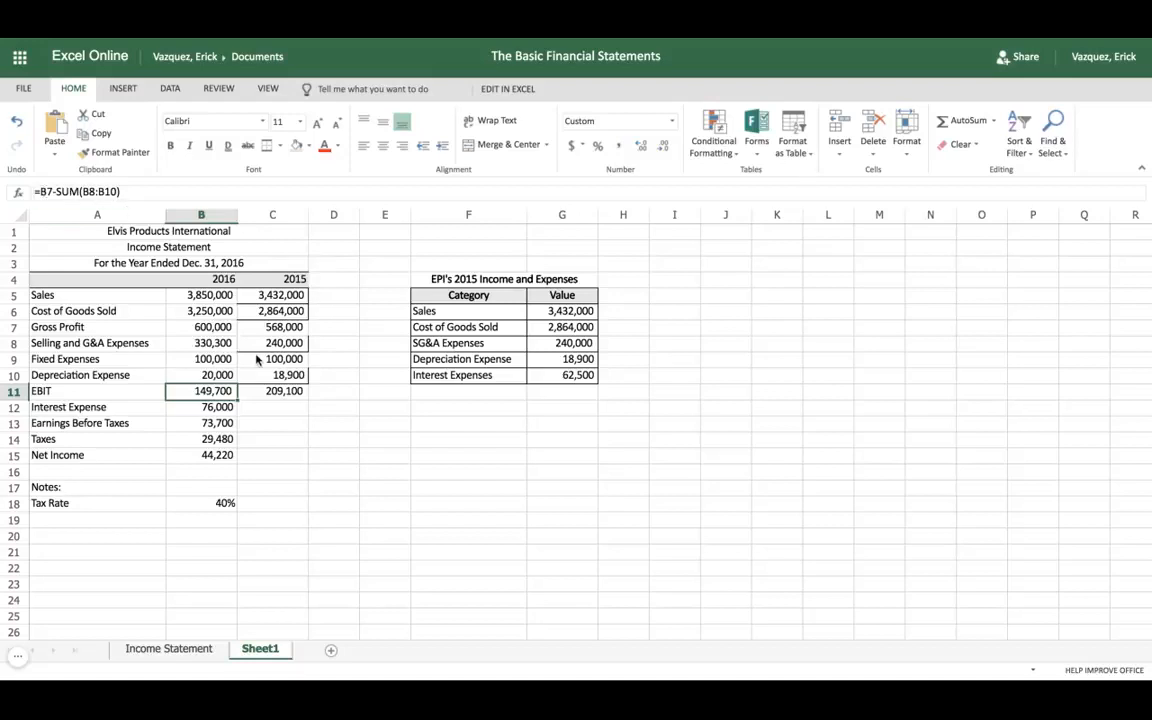
click(268, 393)
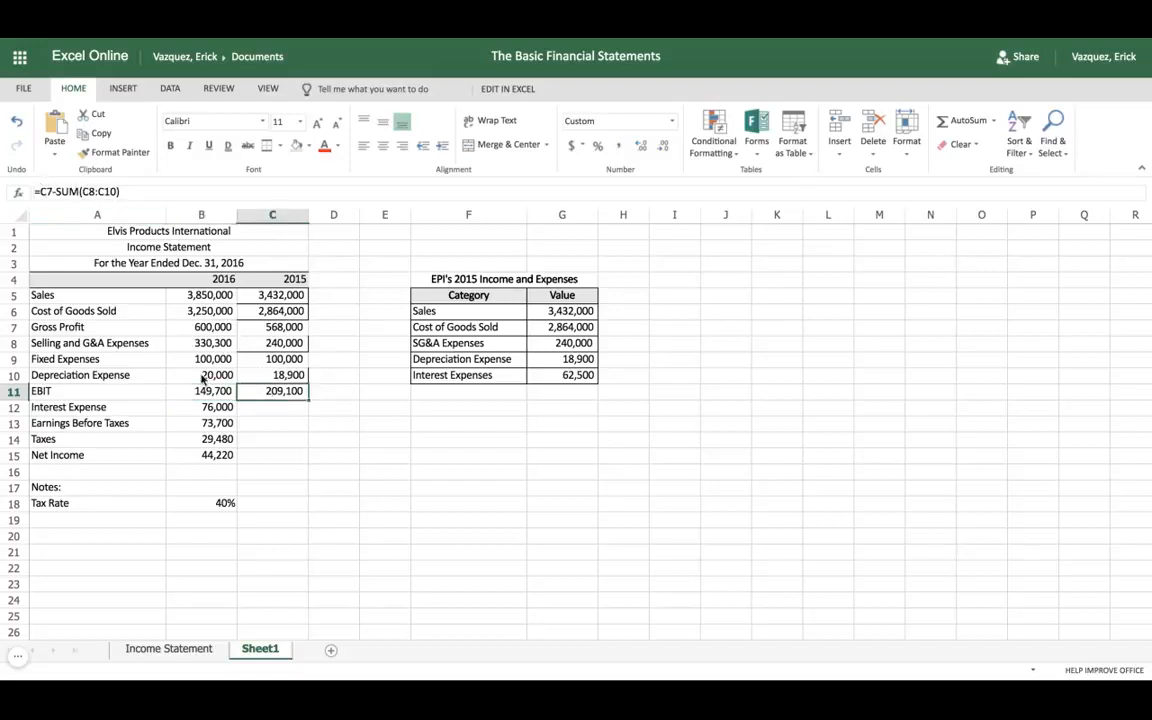
Copy the 2015 Interest Expenses value from G10 into C12 and fill the Earnings Before Taxes formula from B13 across to C13.
click(255, 410)
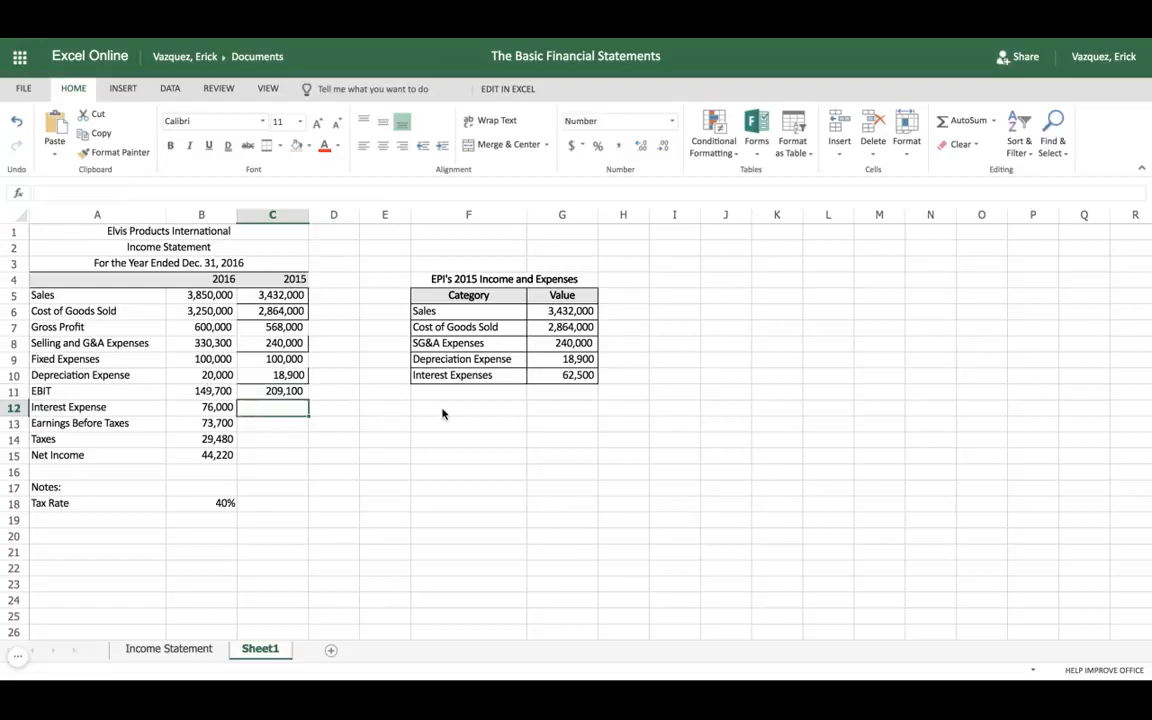
click(573, 375)
key(ctrl+c)
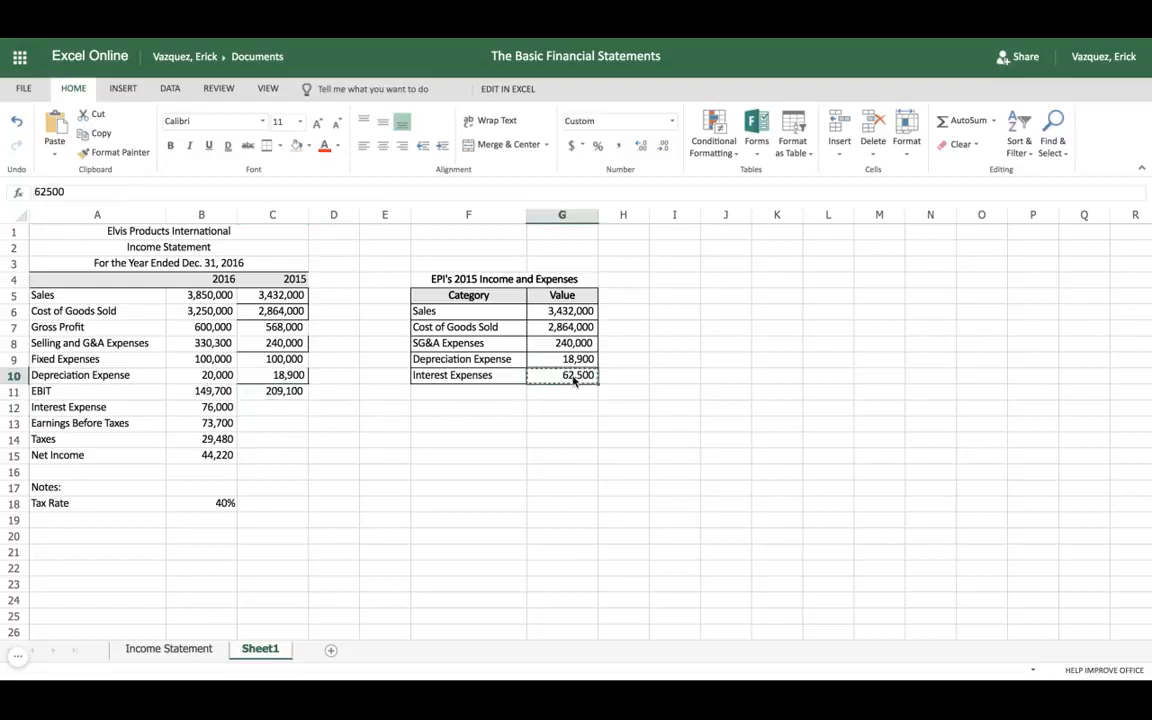
click(276, 410)
key(ctrl+v)
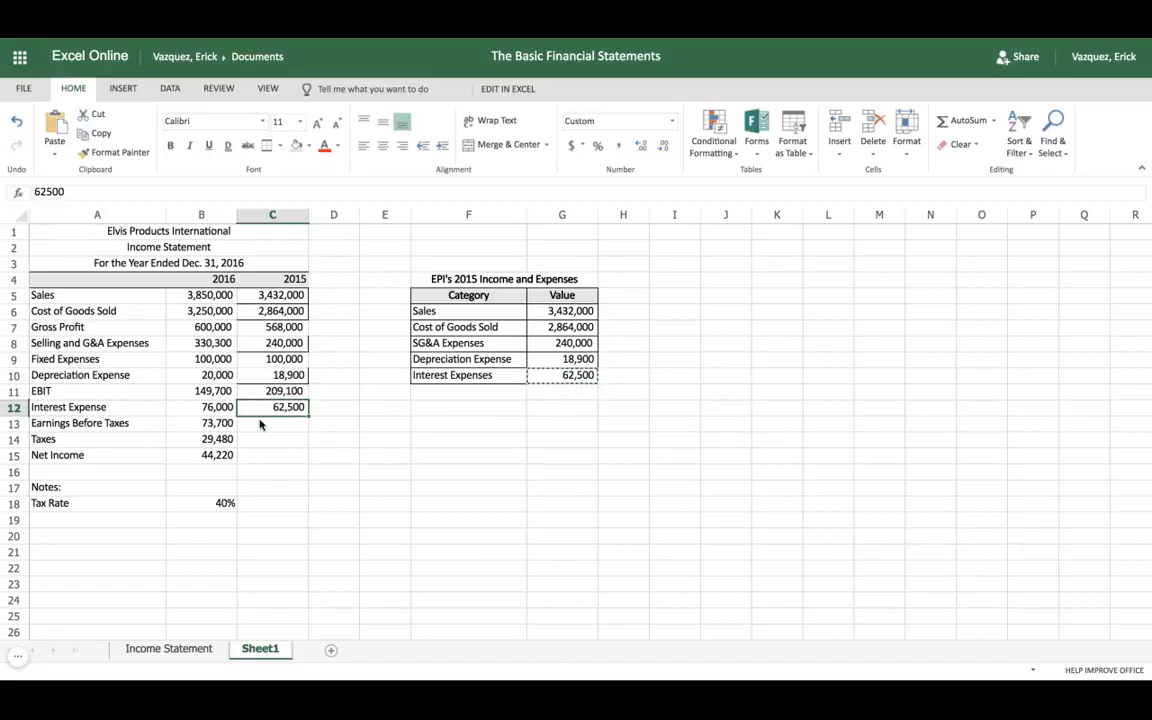
click(220, 424)
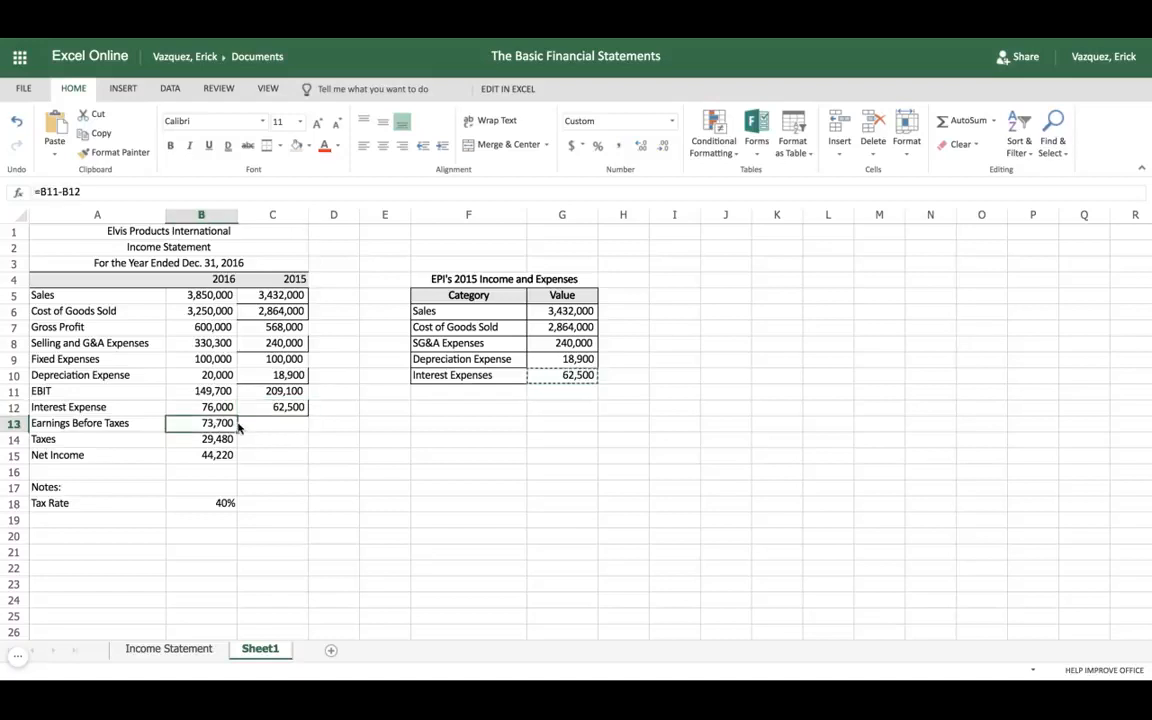
drag(238, 427, 240, 428)
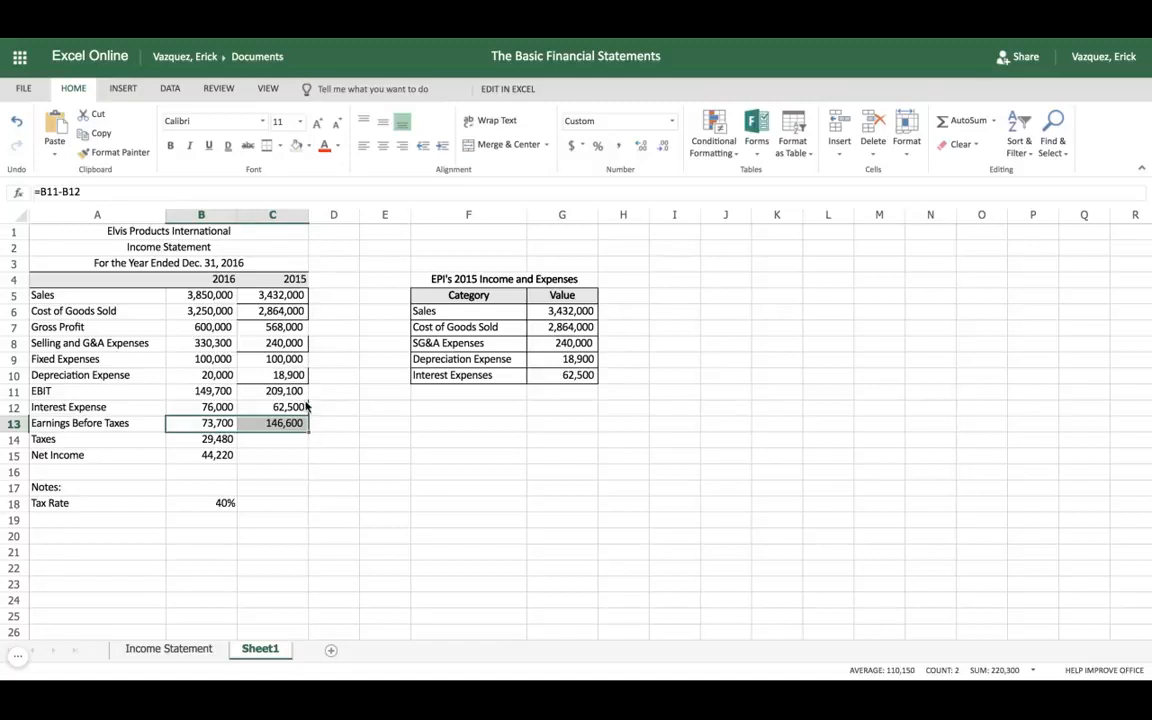
Remove all borders from the 2015 Sales amount in C5.
click(279, 293)
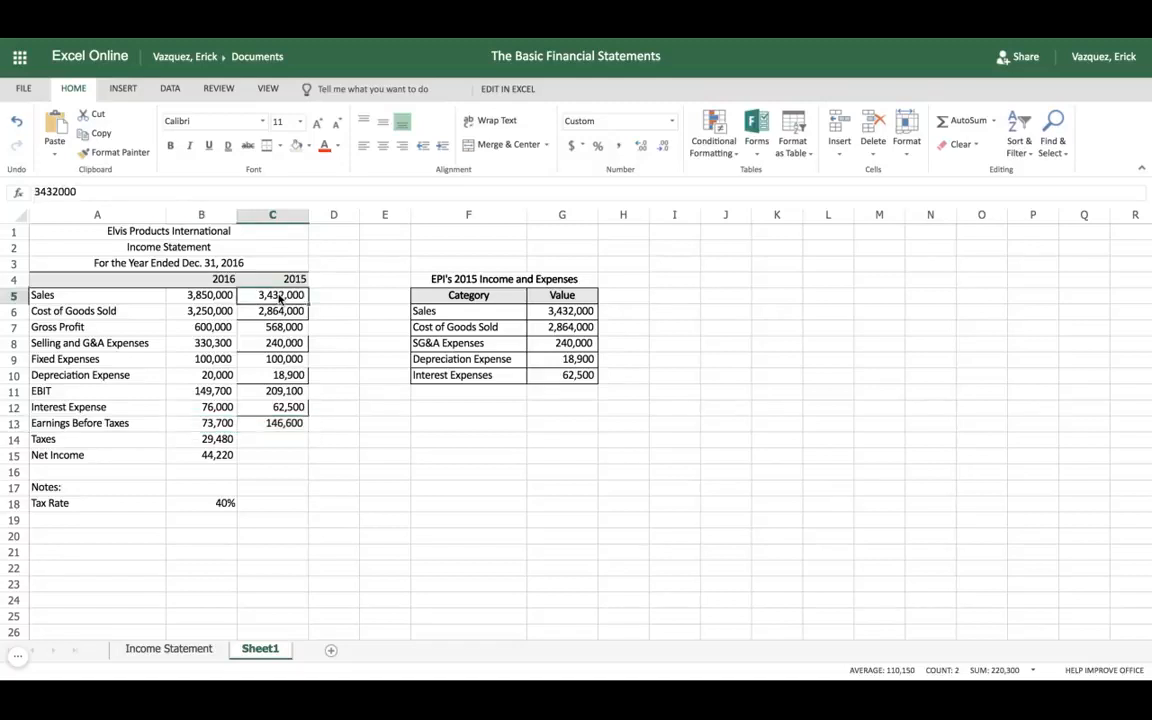
click(280, 145)
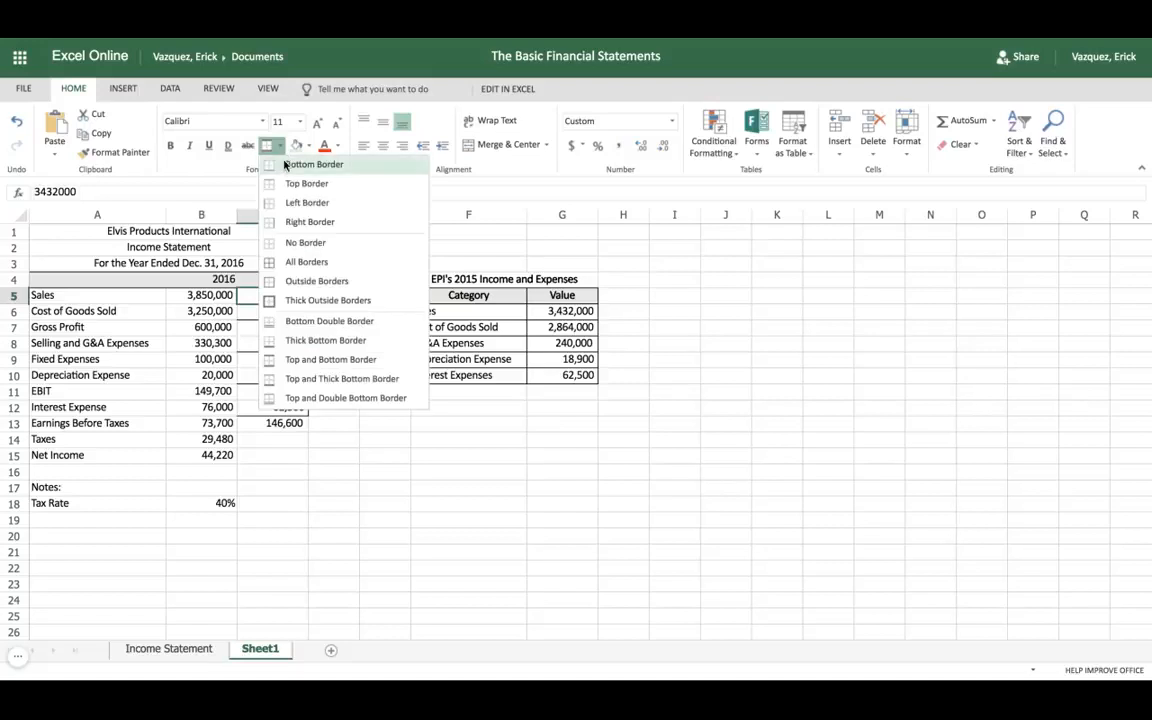
click(297, 243)
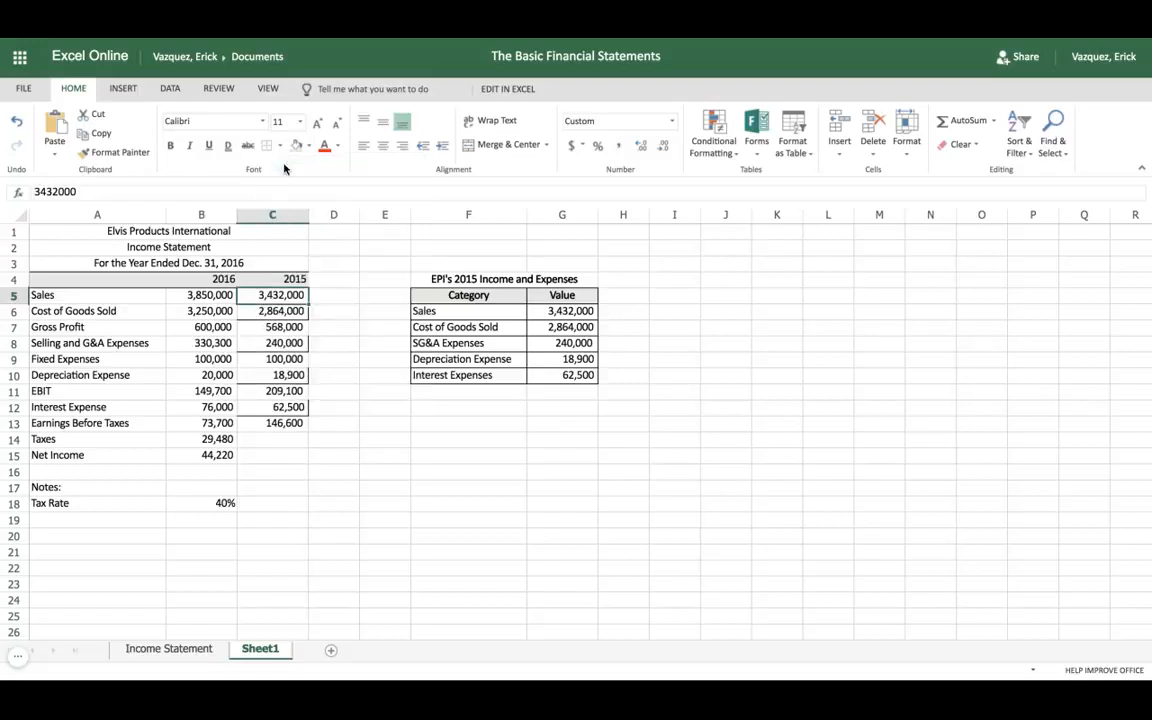
click(297, 246)
click(352, 279)
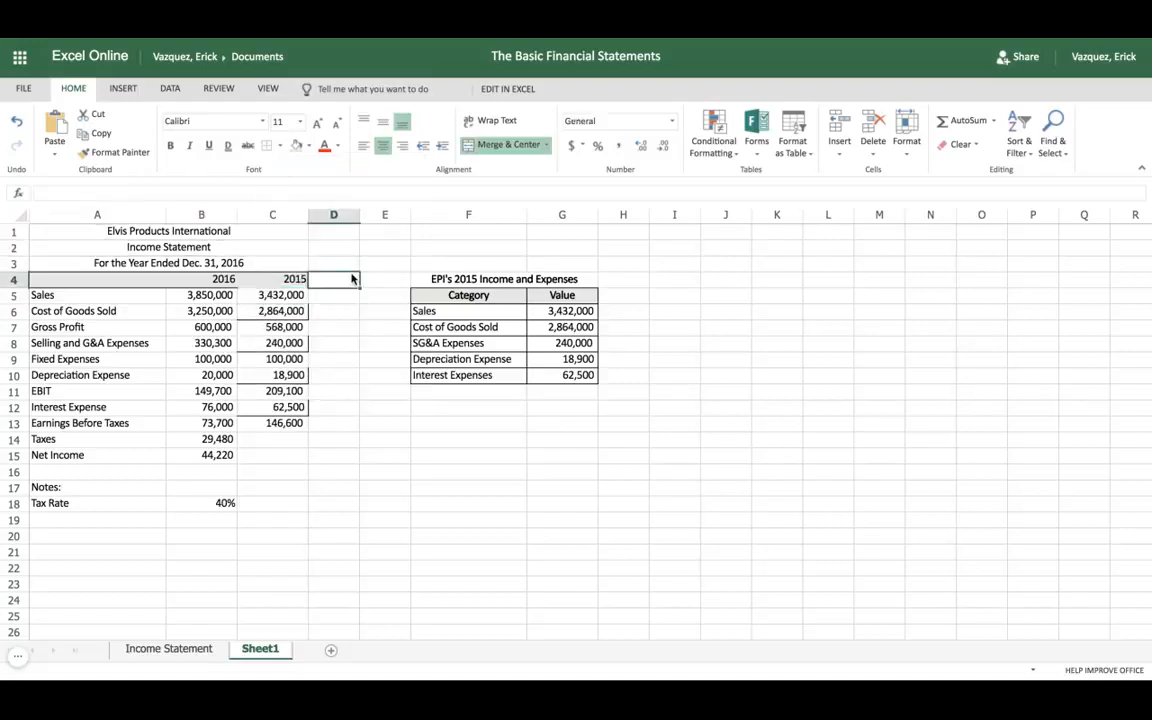
Remove the borders from the other pasted 2015 amounts in C6, C8, C10 and C12.
click(292, 311)
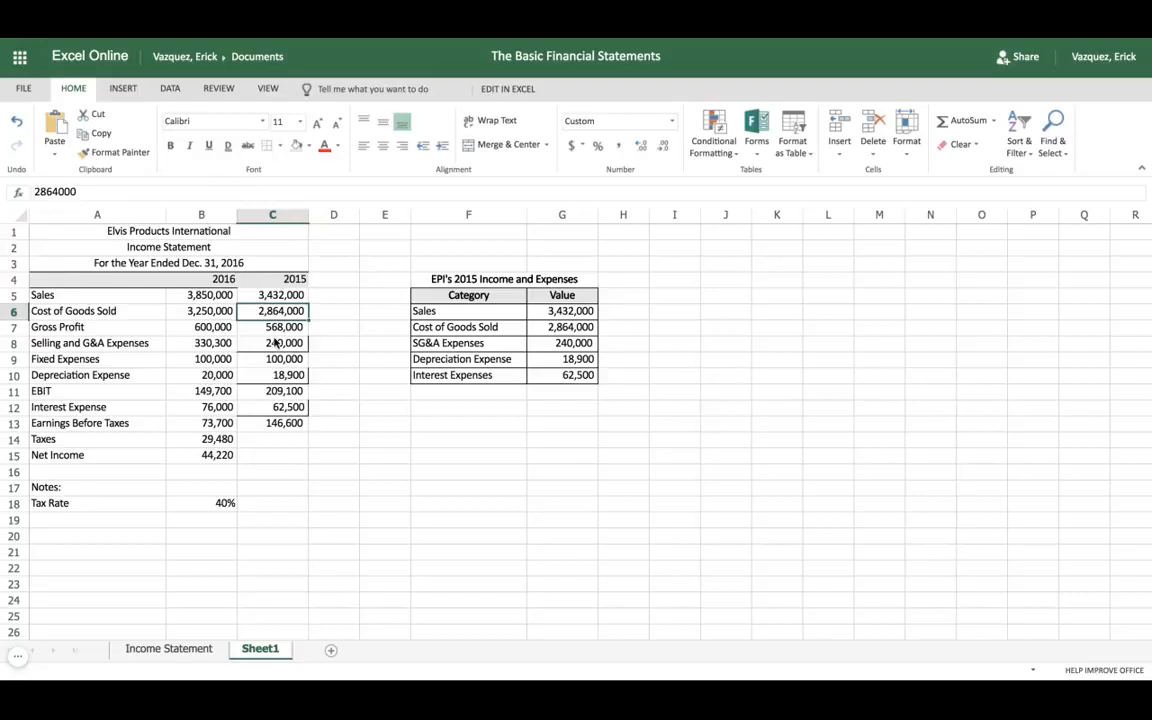
key(Down)
key(Down)
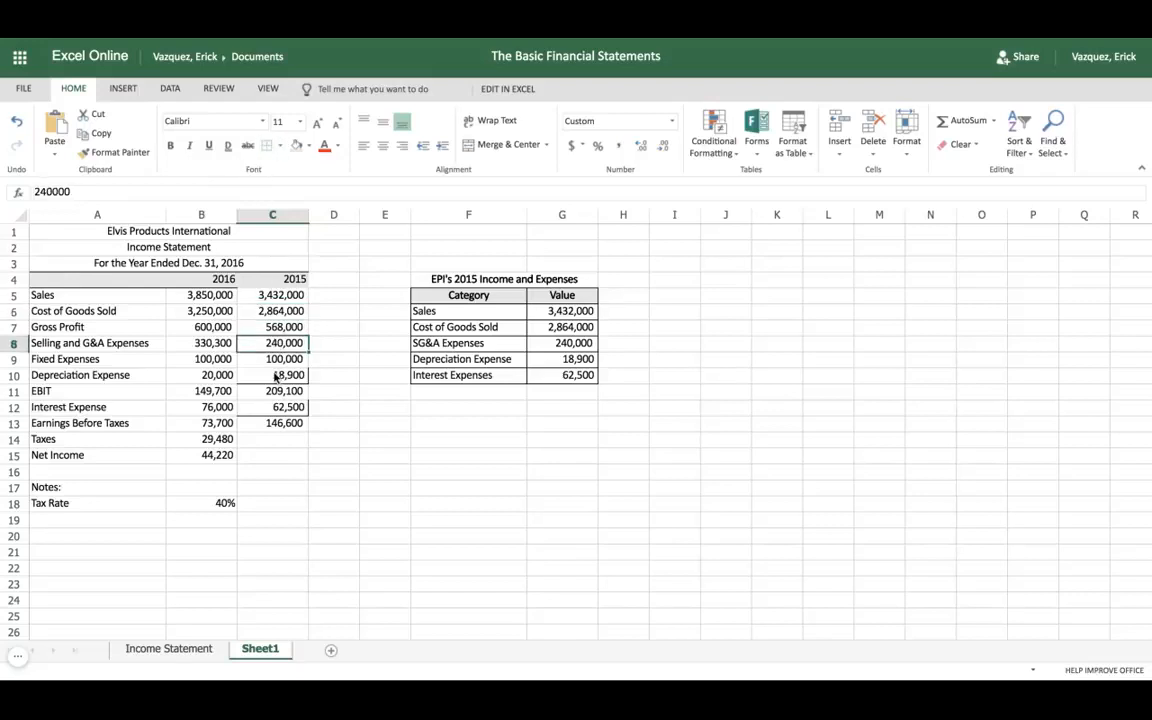
key(Down)
key(Down)
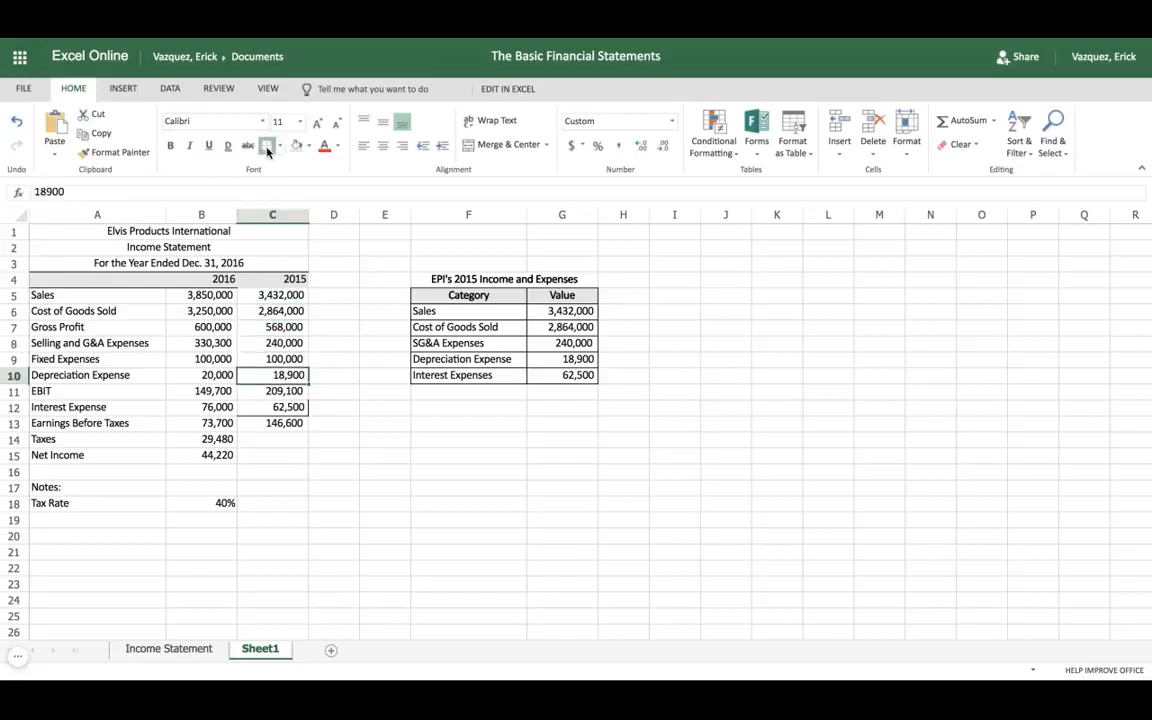
click(277, 404)
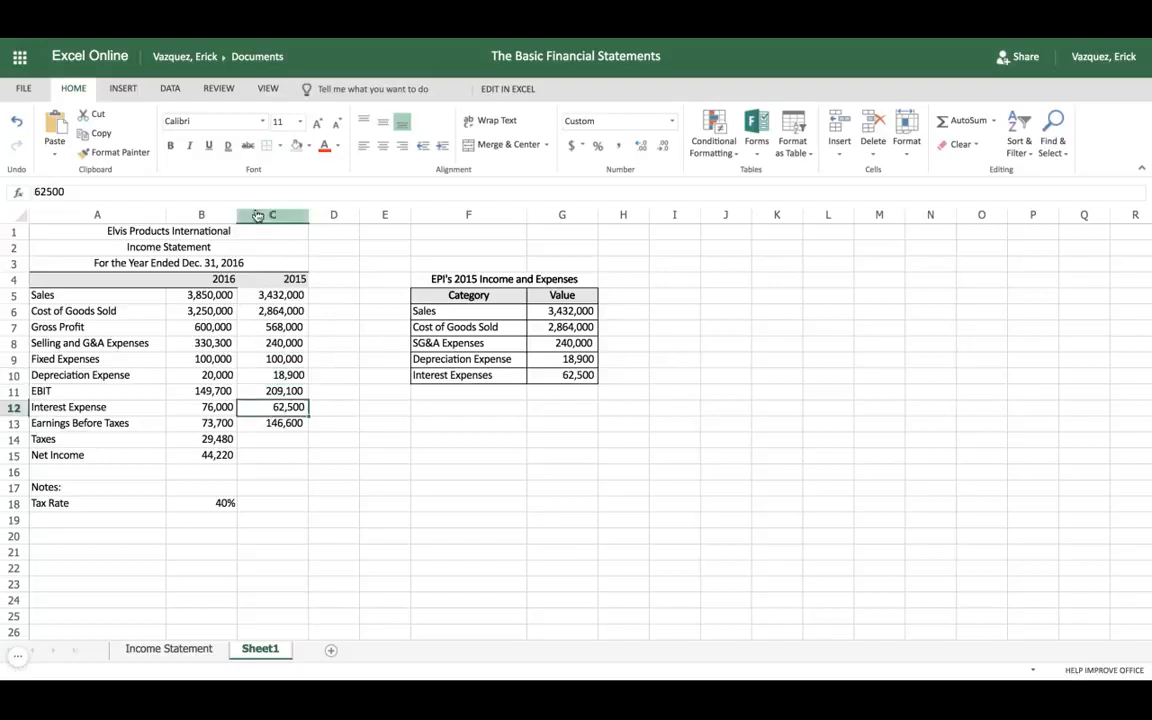
click(340, 410)
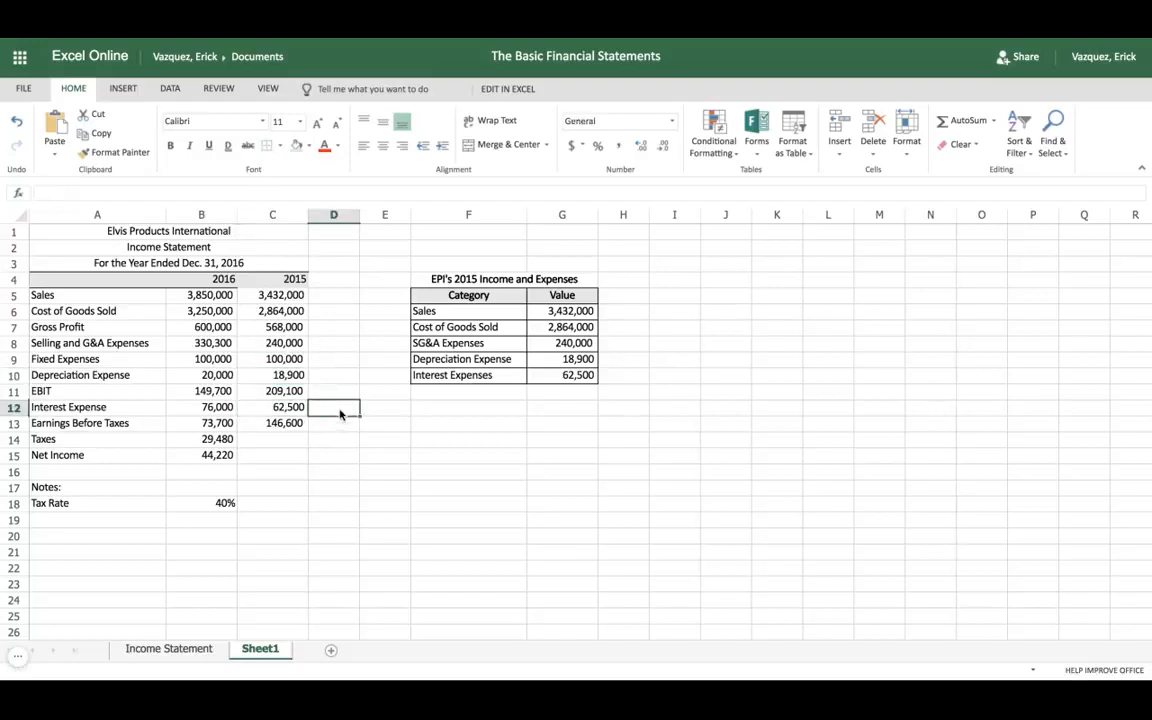
click(329, 438)
Try to fill the Taxes formula =B13*B18 from B14 across to C14.
click(280, 425)
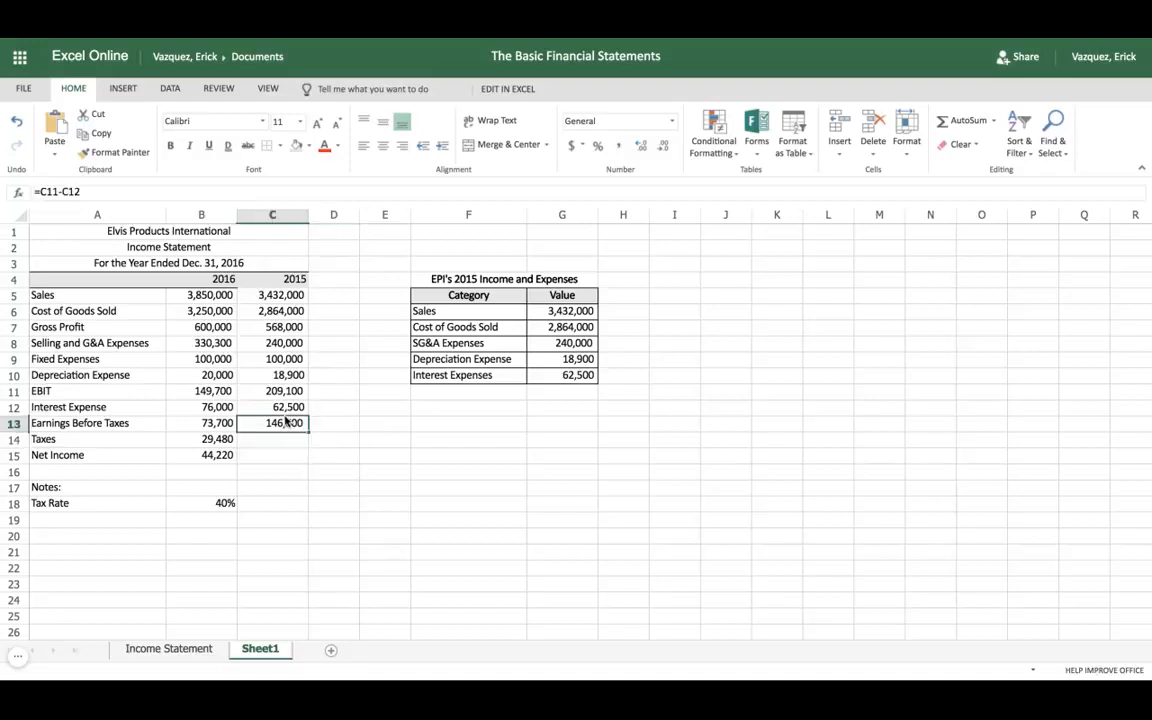
click(276, 441)
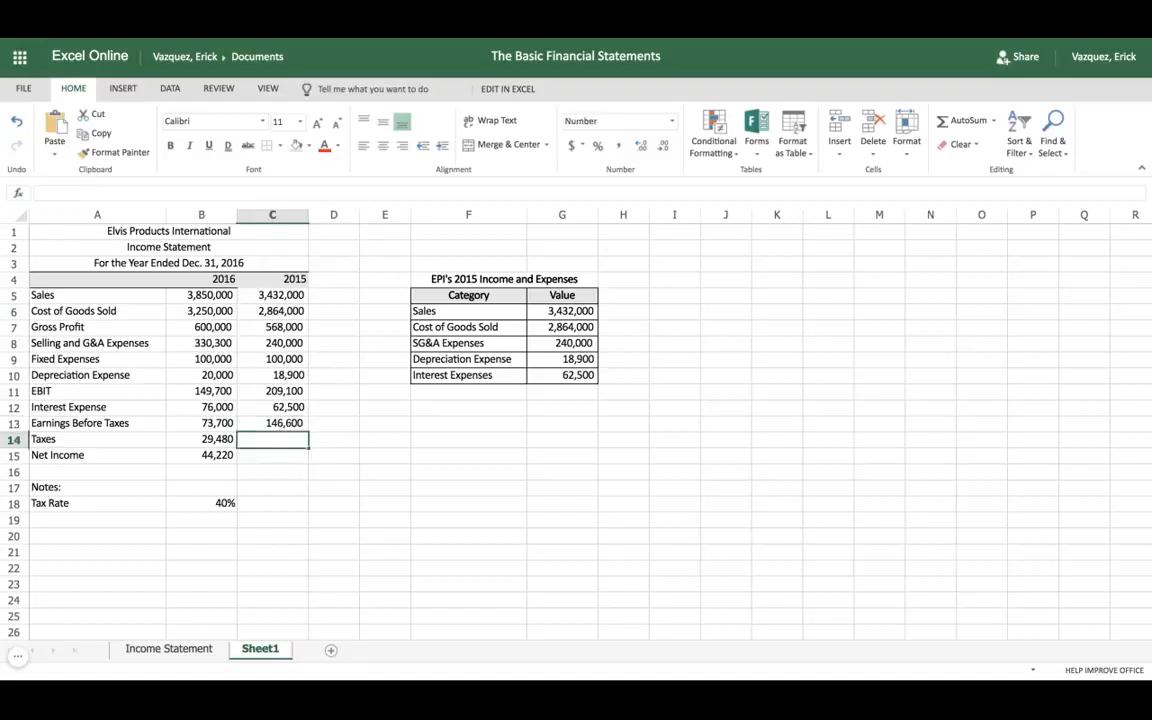
click(226, 503)
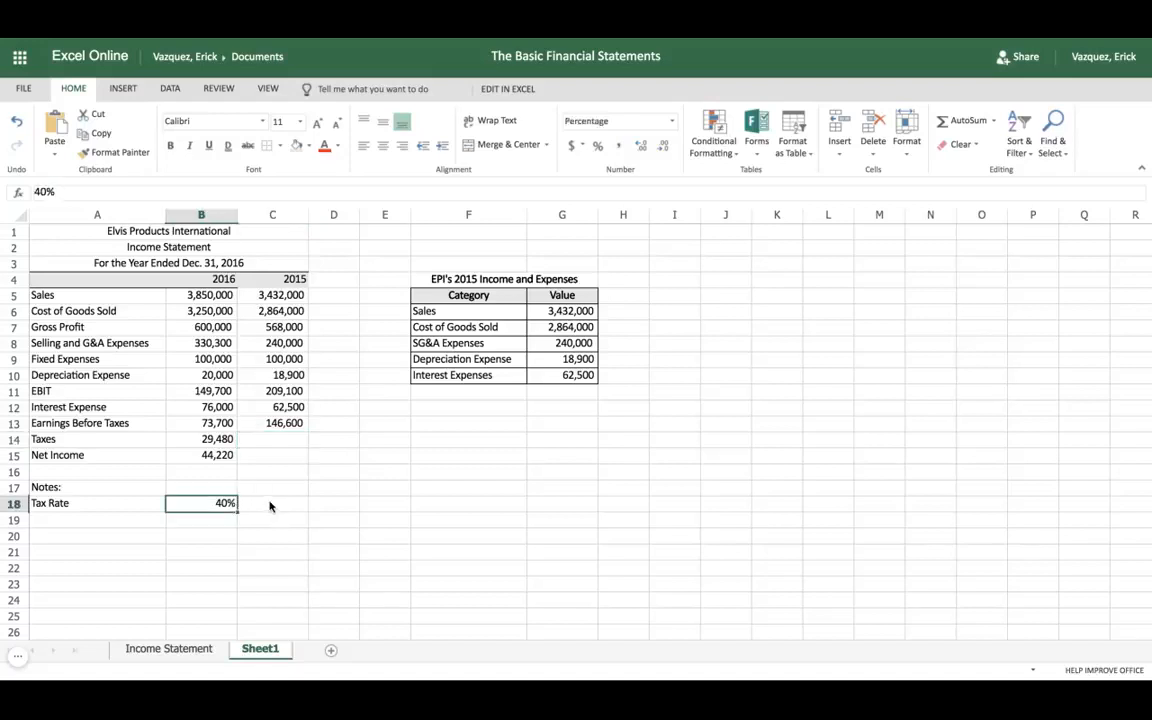
click(269, 506)
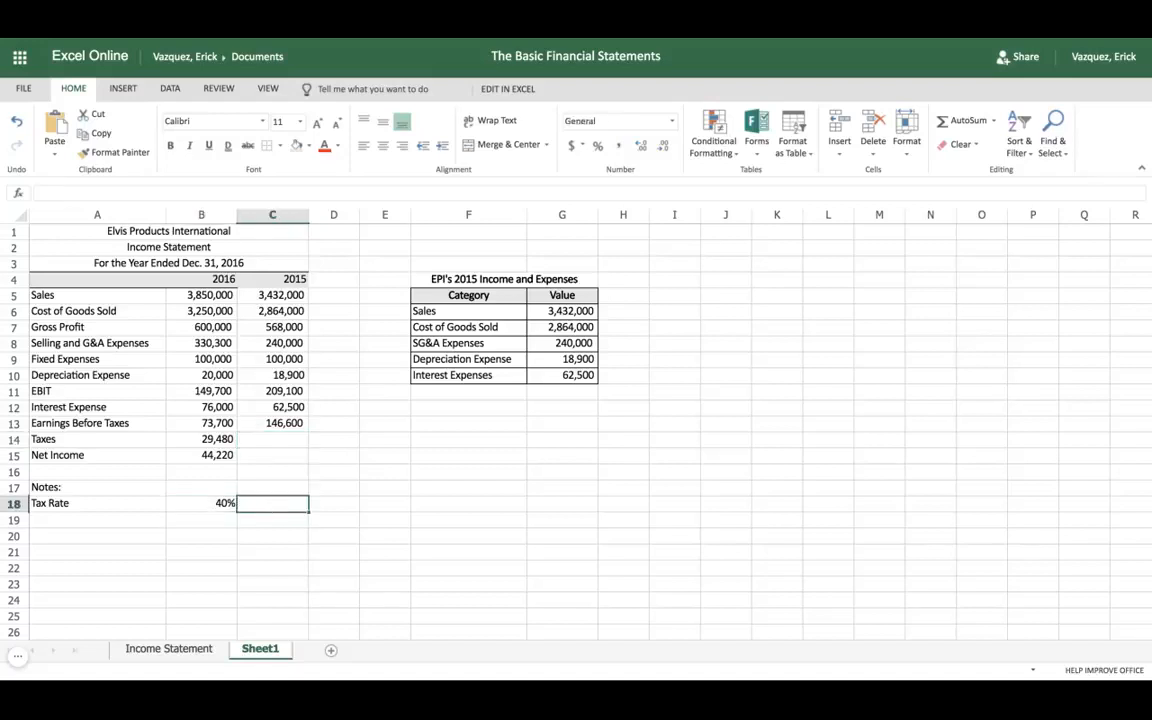
click(212, 440)
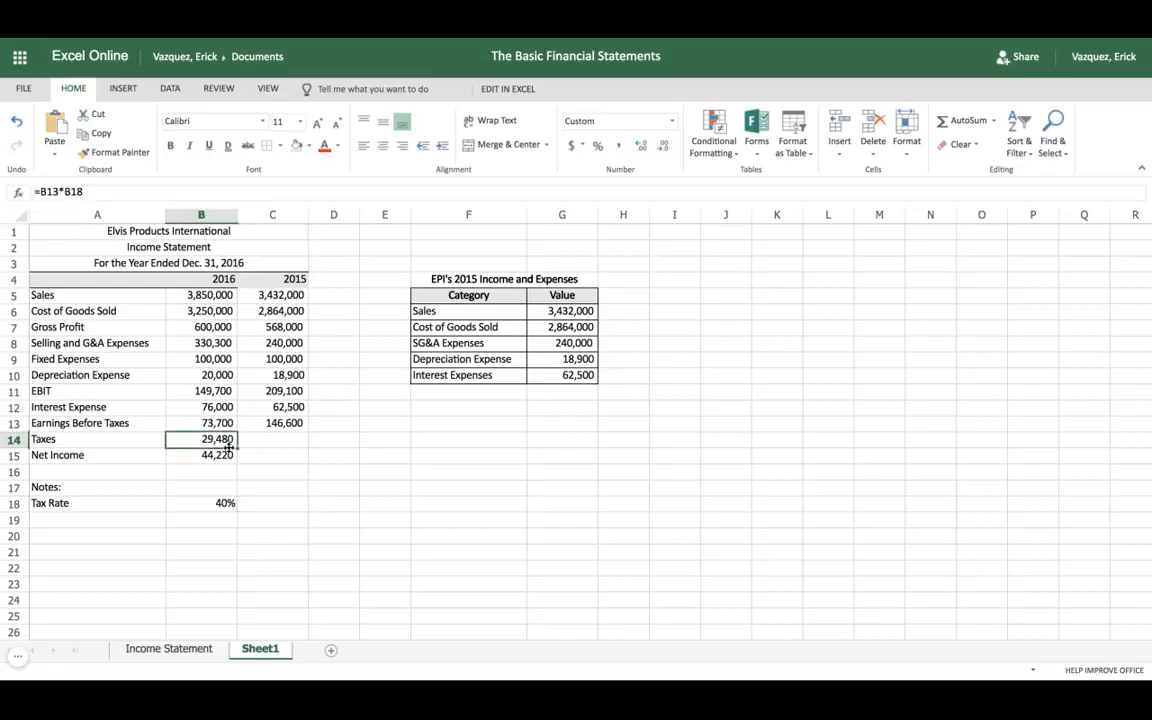
drag(237, 447, 297, 443)
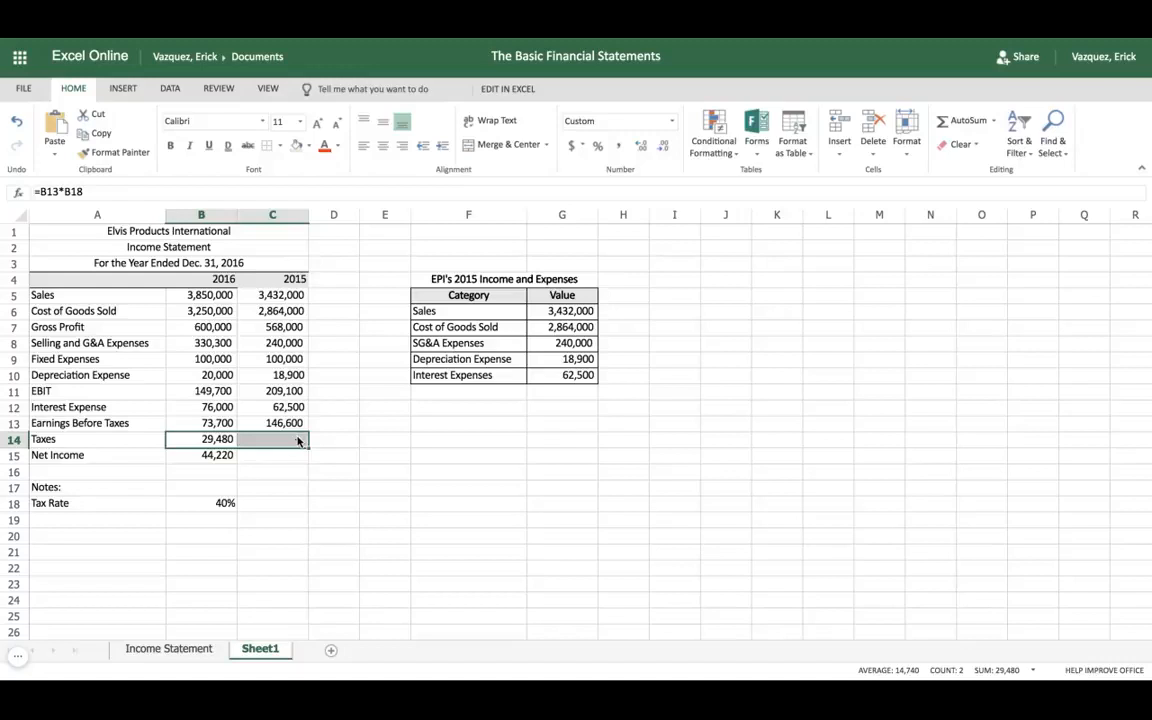
Make the tax rate reference absolute so the Taxes formula in B14 reads =B13*$B$18, and fill it across to C14.
click(216, 441)
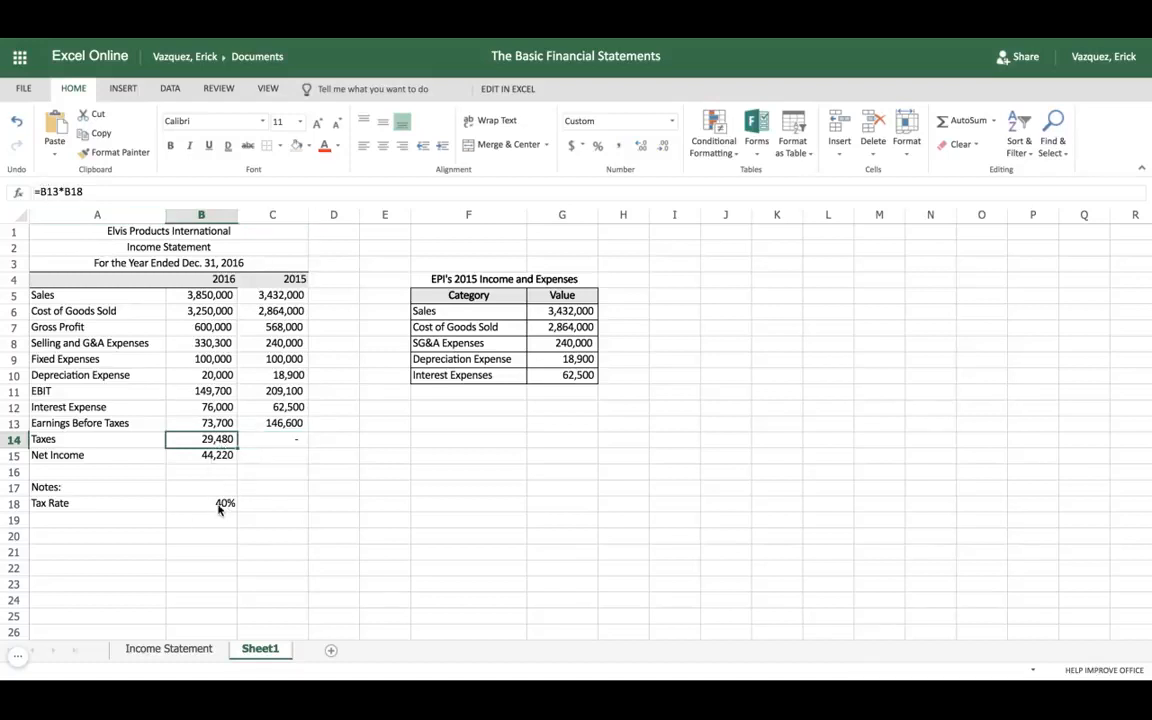
click(99, 192)
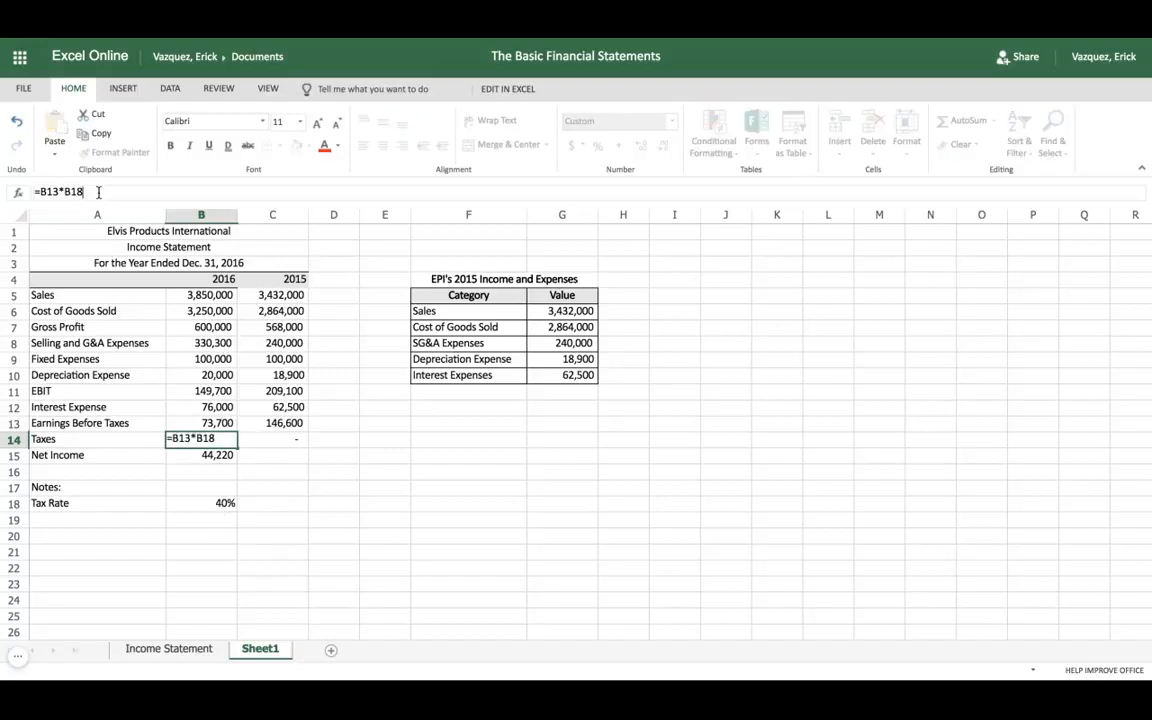
click(203, 503)
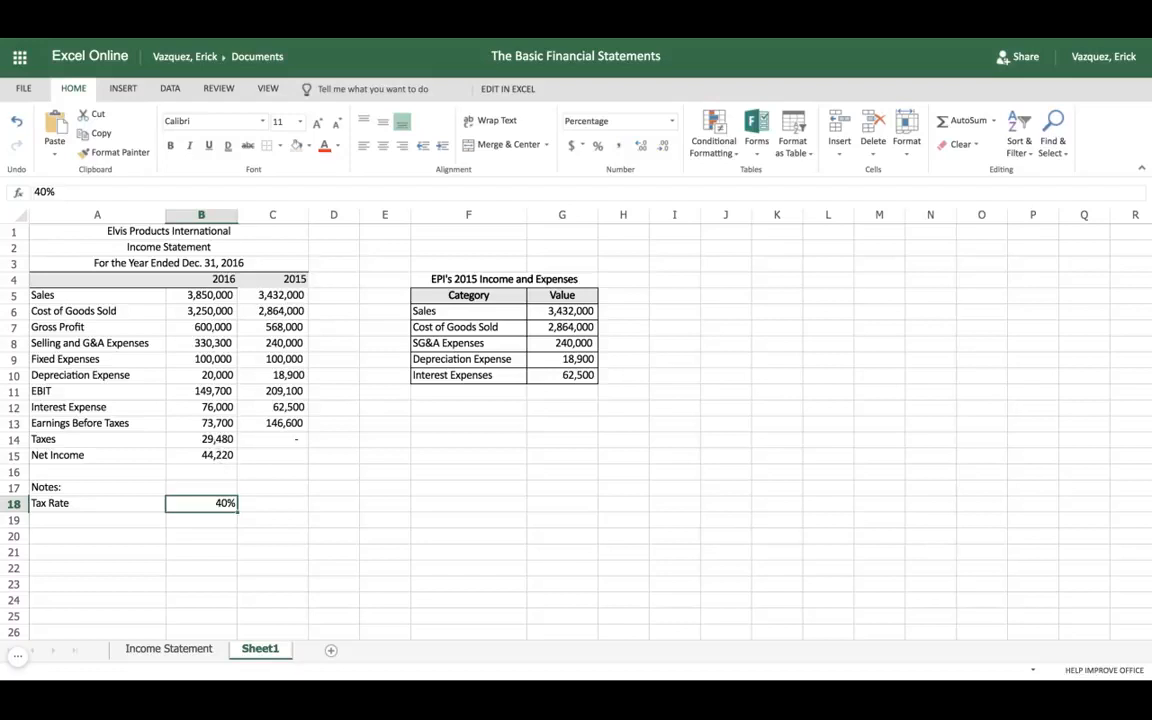
click(215, 441)
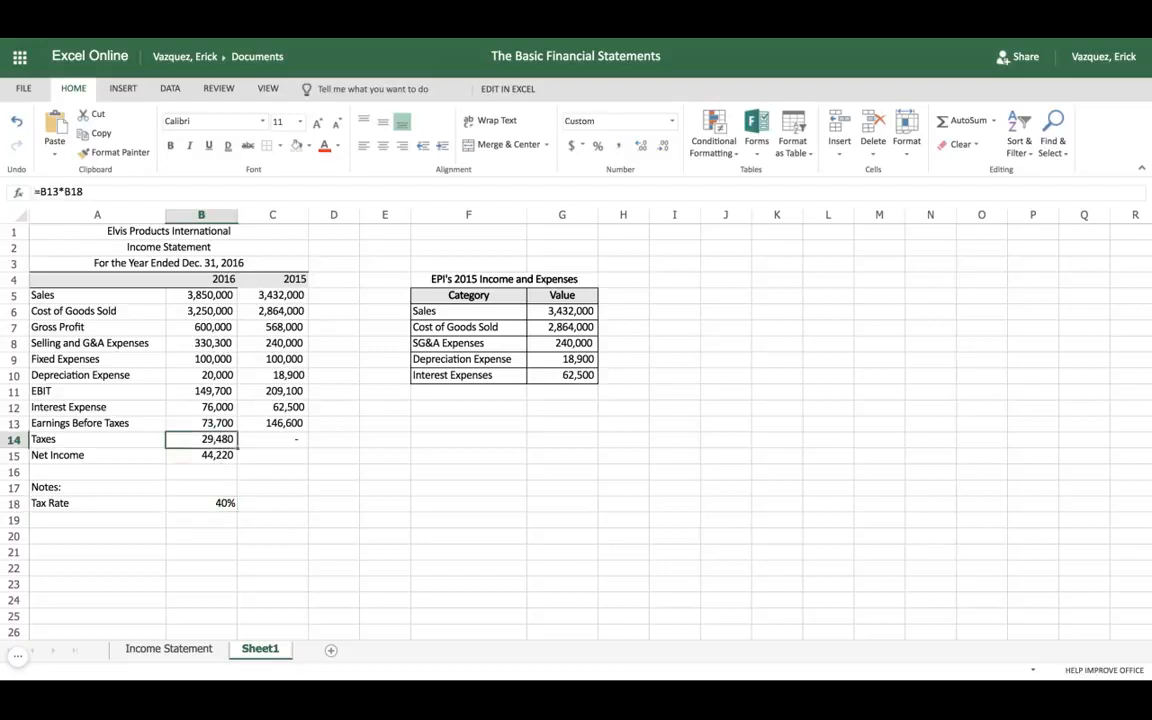
click(66, 191)
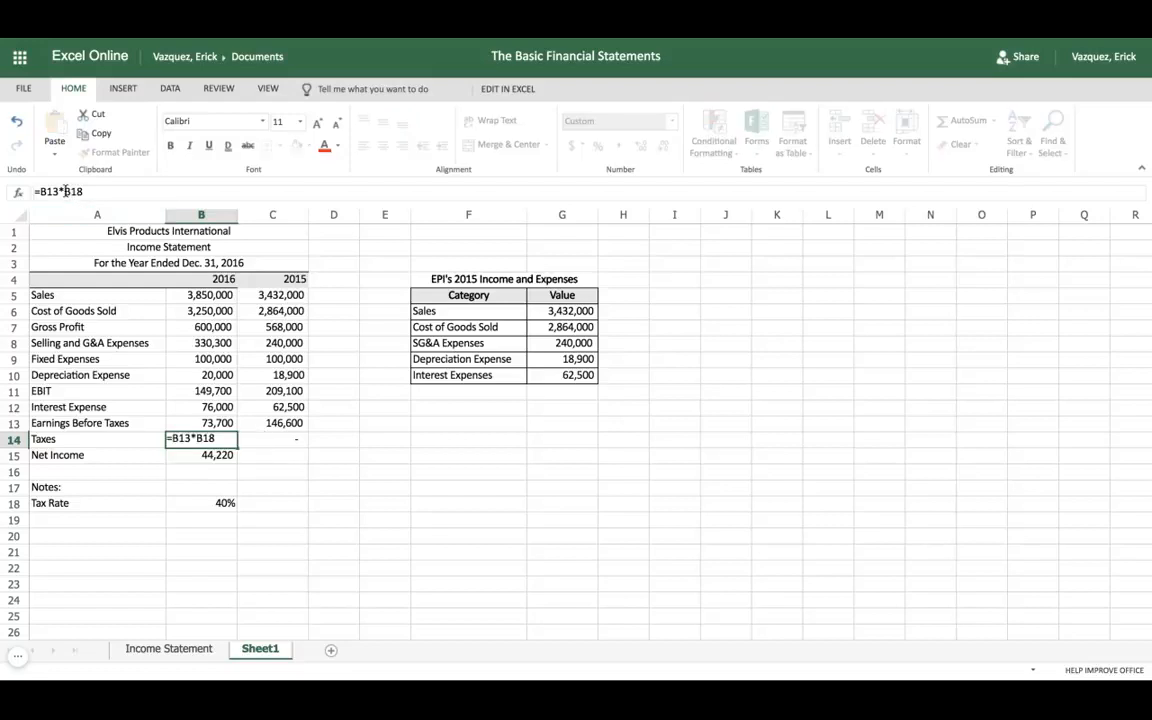
text($)
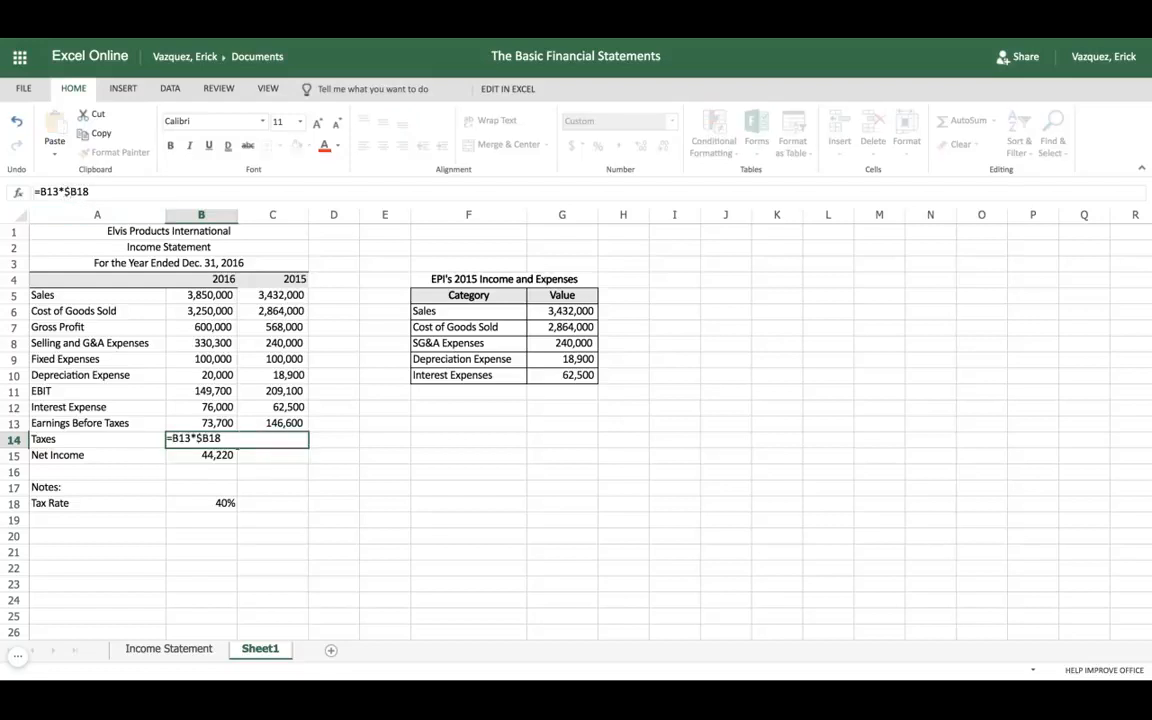
click(74, 191)
text($)
key(Tab)
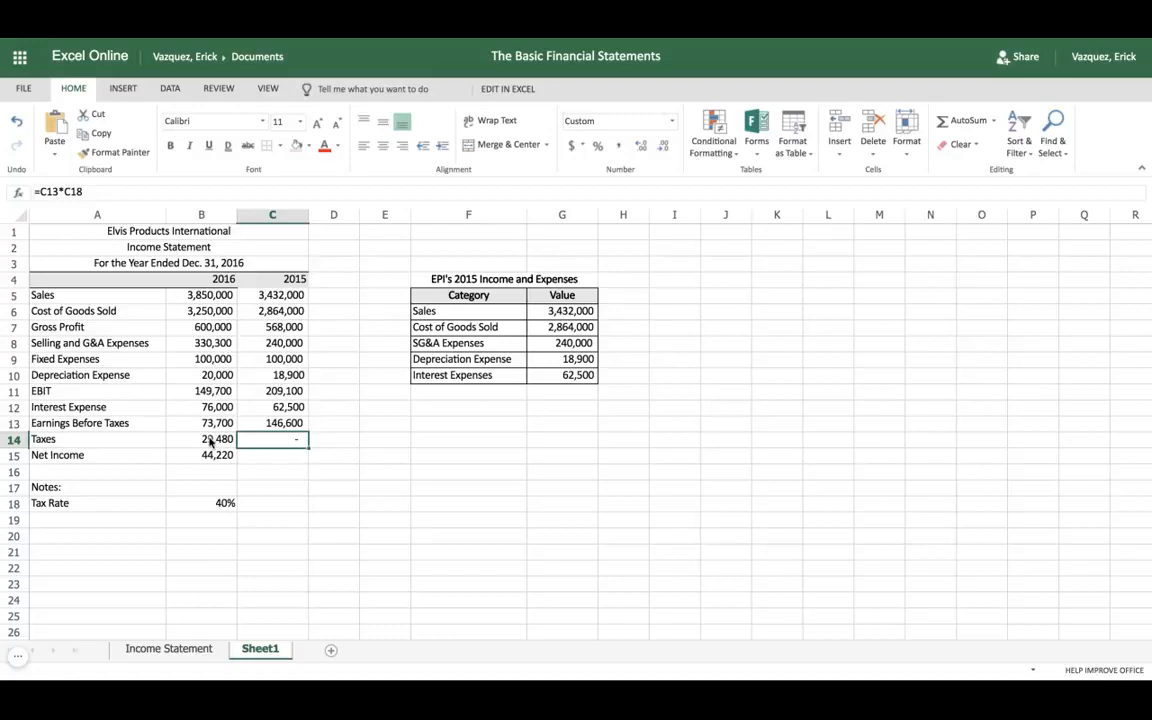
click(210, 441)
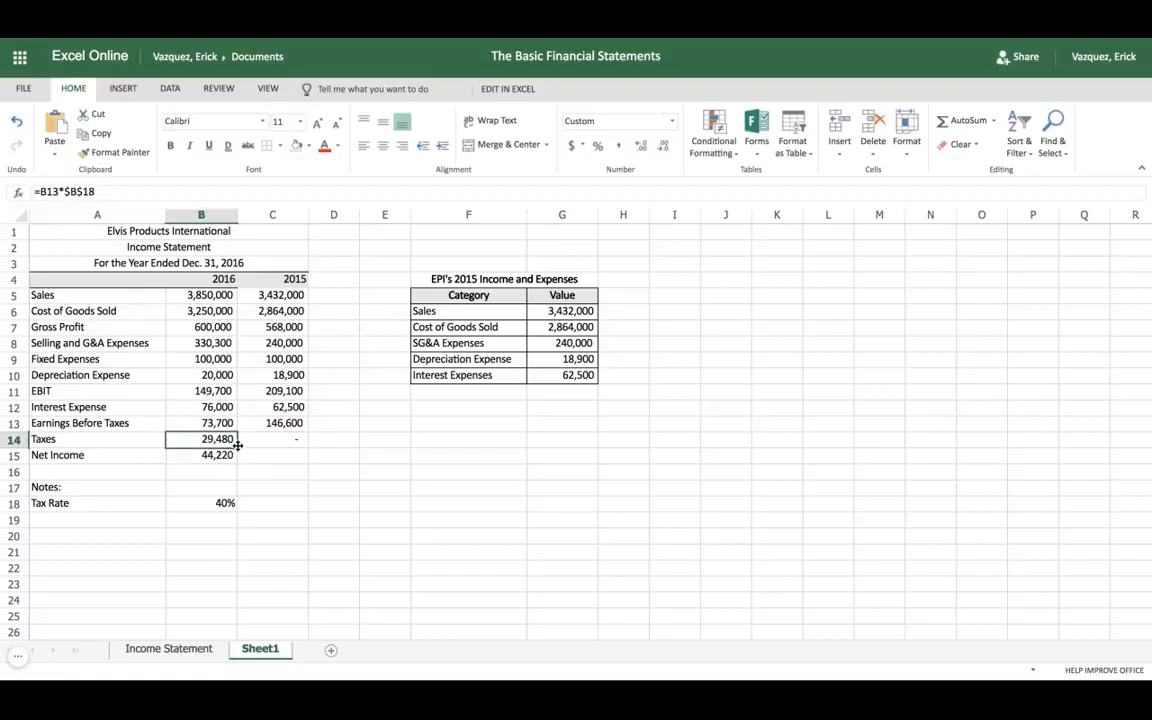
drag(238, 445, 242, 443)
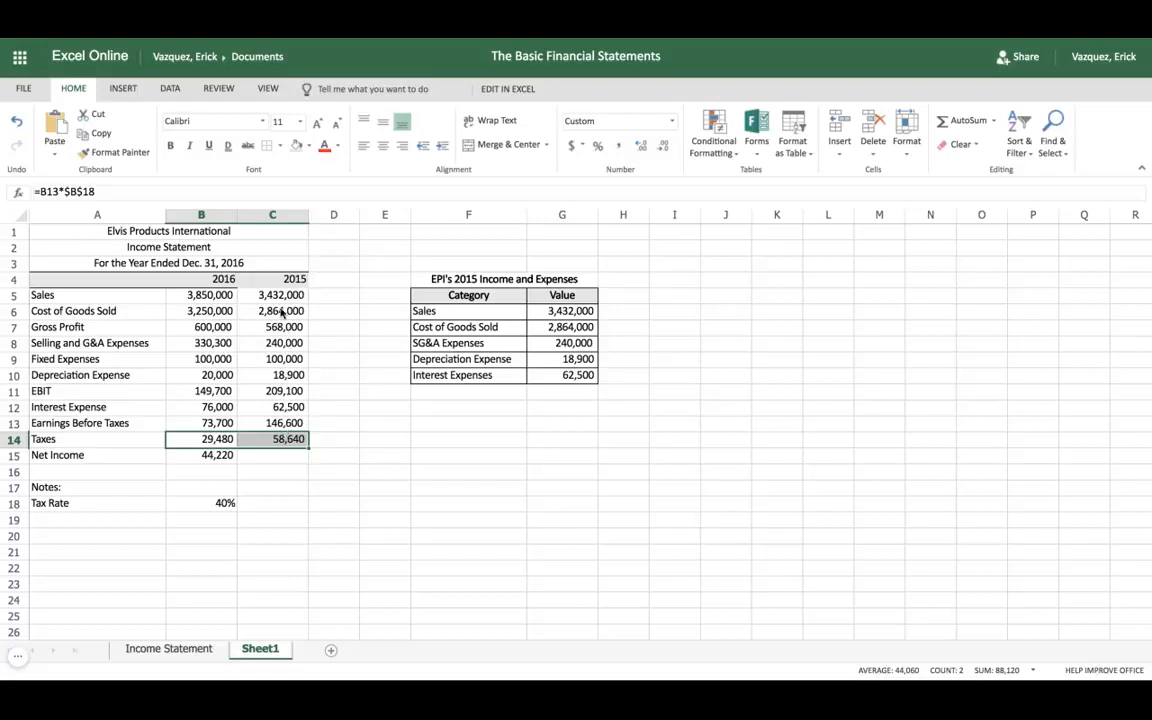
Add a bottom border to the 2015 column heading in C4.
drag(274, 279, 208, 279)
click(279, 146)
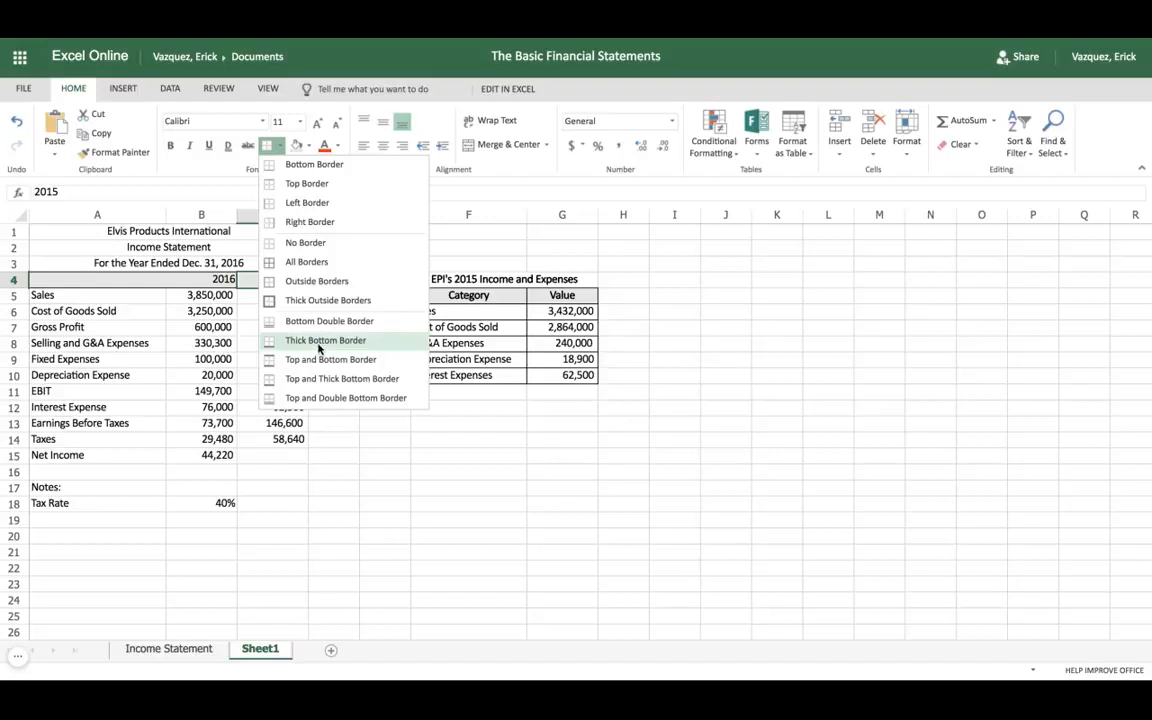
click(295, 165)
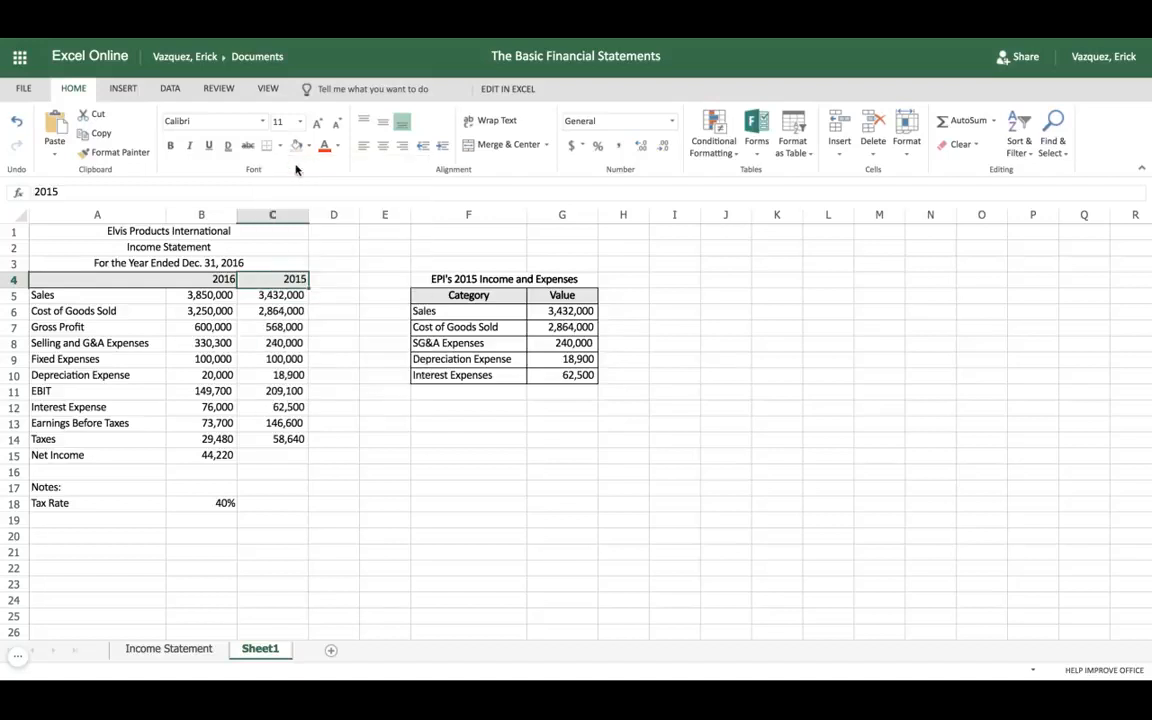
click(353, 408)
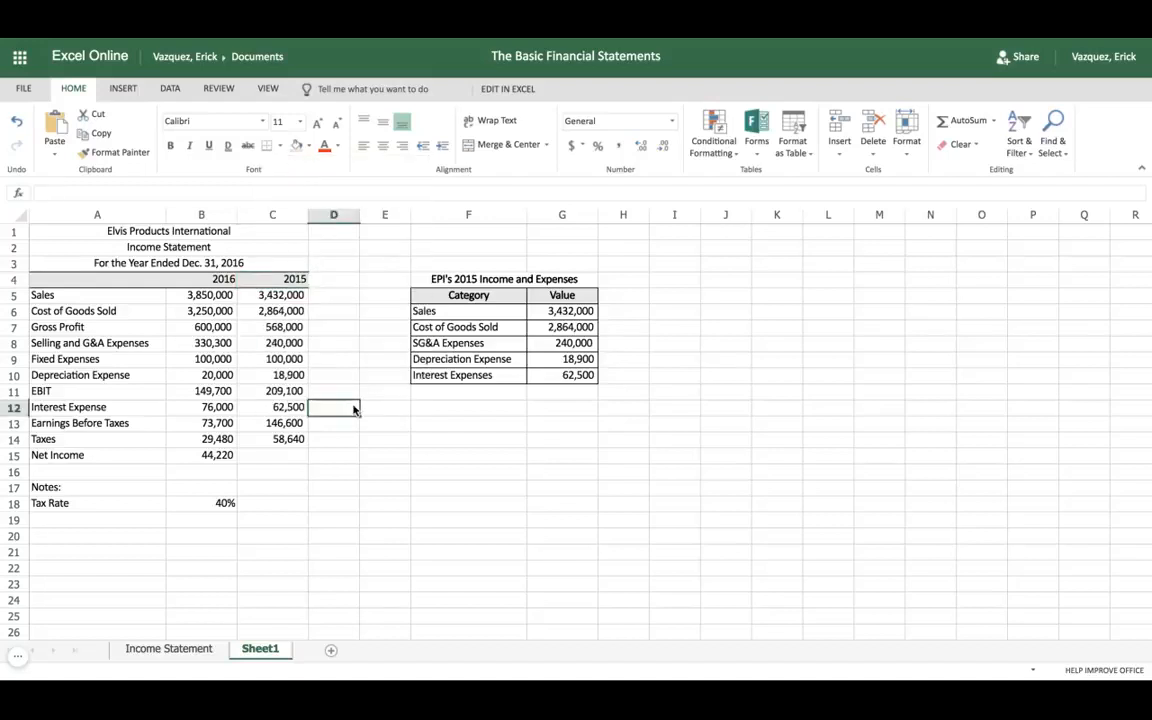
Fill the Net Income formula =B13-B14 from B15 across to C15.
click(281, 455)
click(228, 457)
click(265, 456)
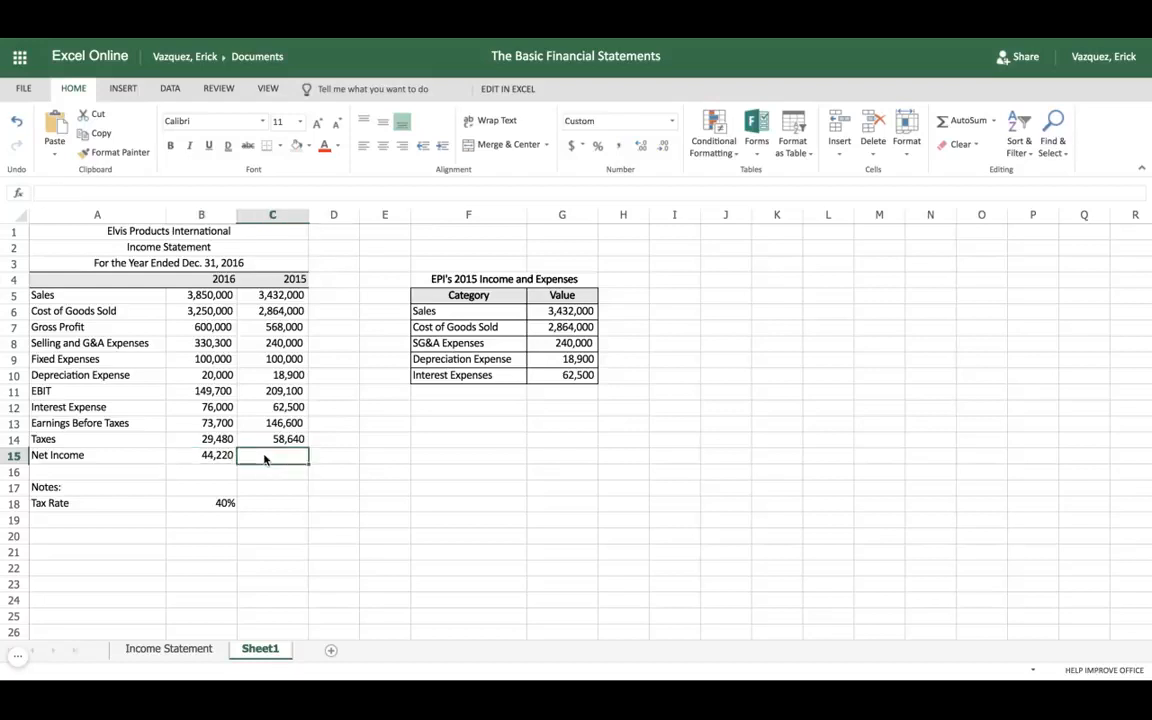
click(229, 459)
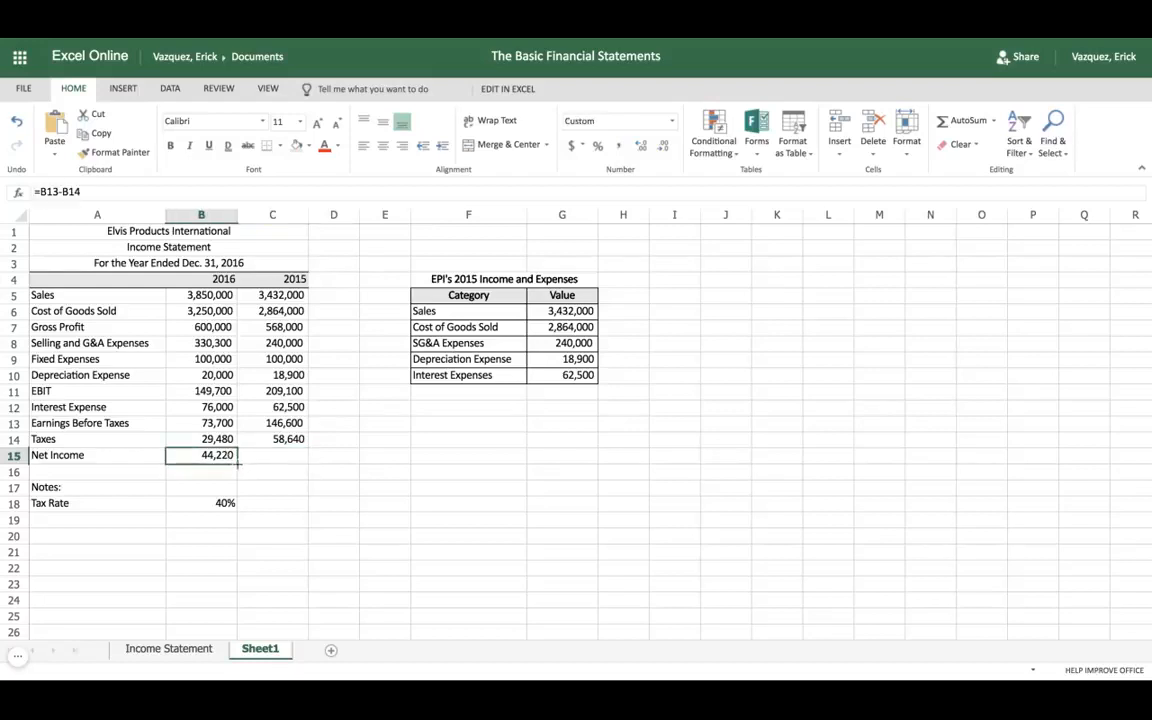
drag(238, 463, 303, 460)
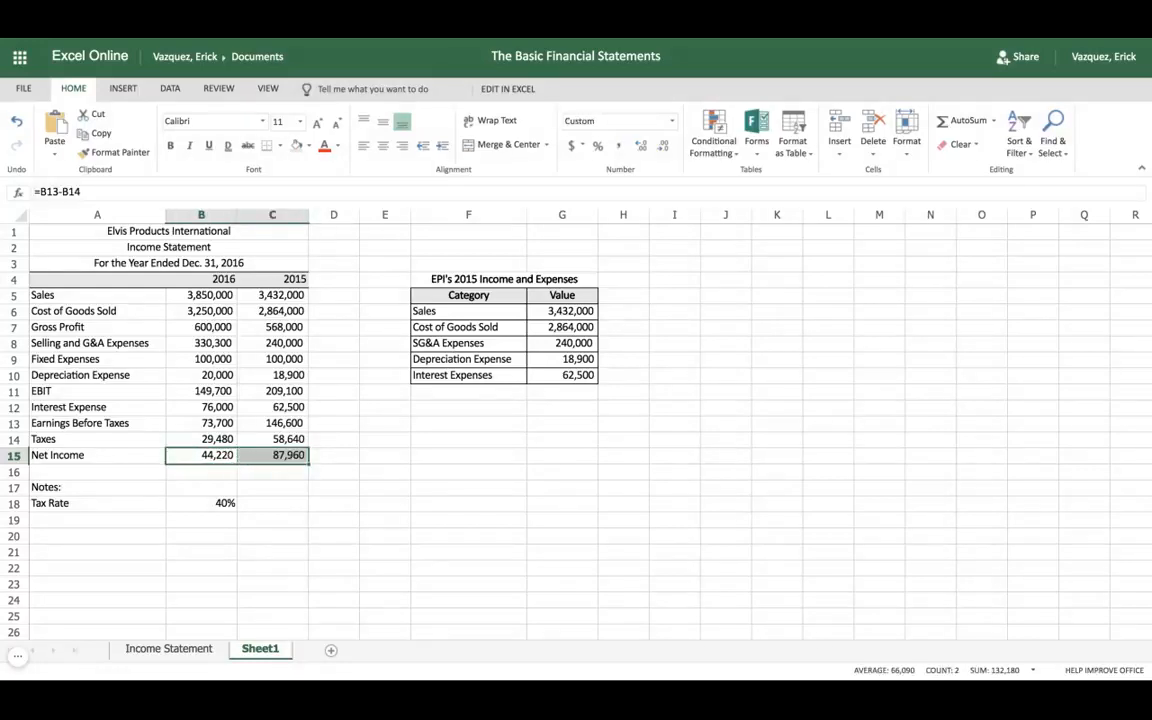
click(350, 458)
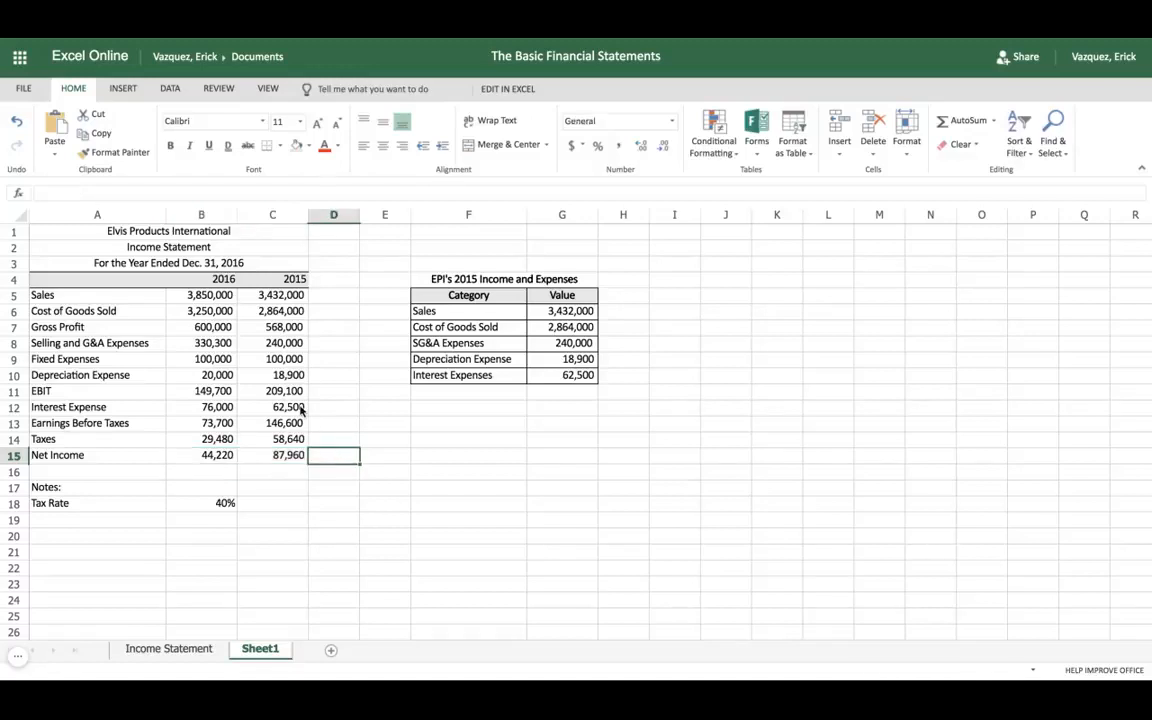
Add bottom borders beneath the 2016 and 2015 Cost of Goods Sold values in B6:C6 and Depreciation Expense values in B10:C10.
click(199, 313)
key(shift+Right)
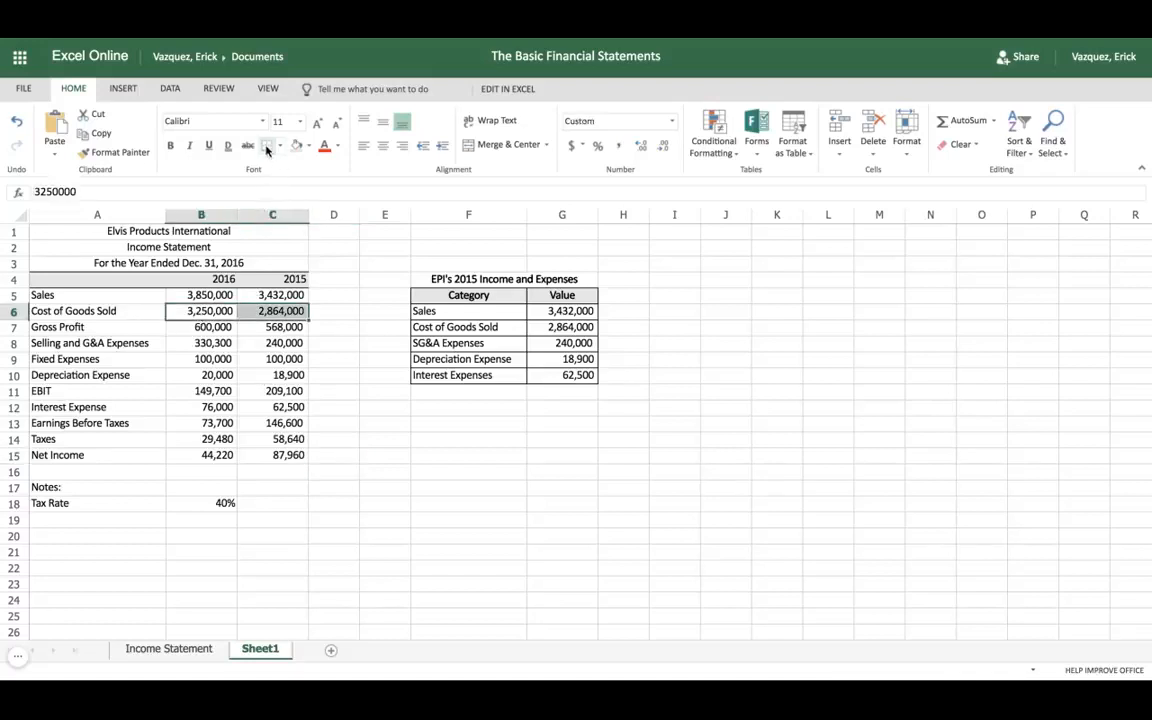
click(208, 378)
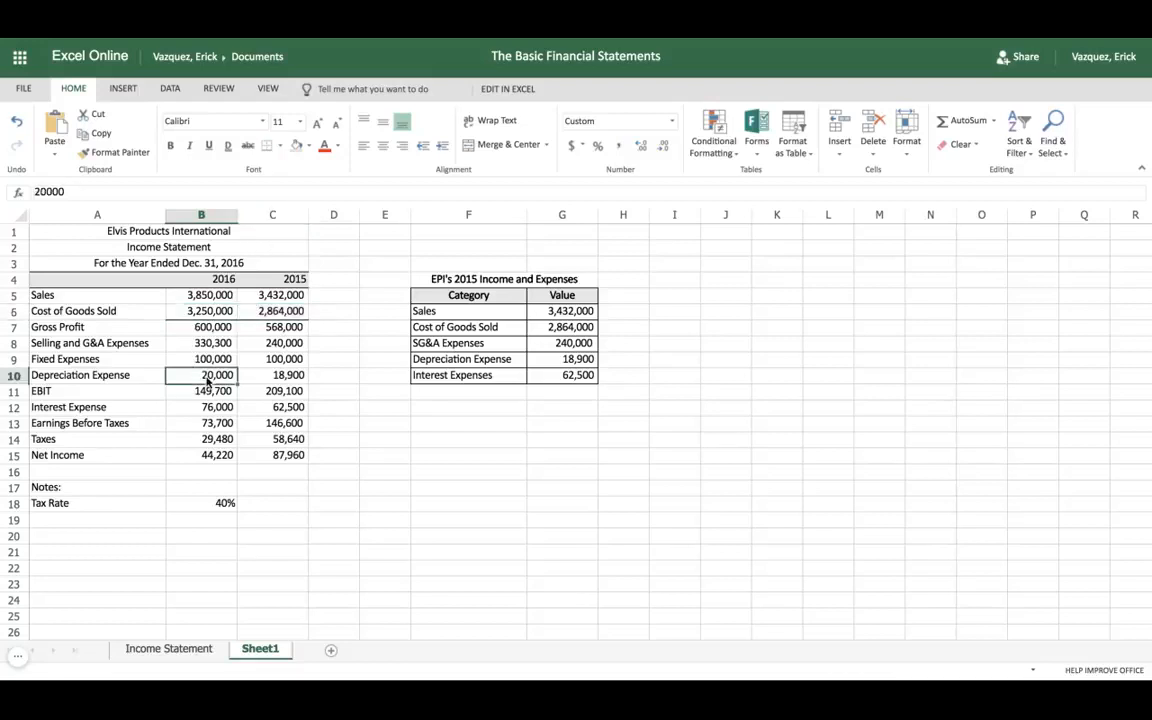
key(shift+Right)
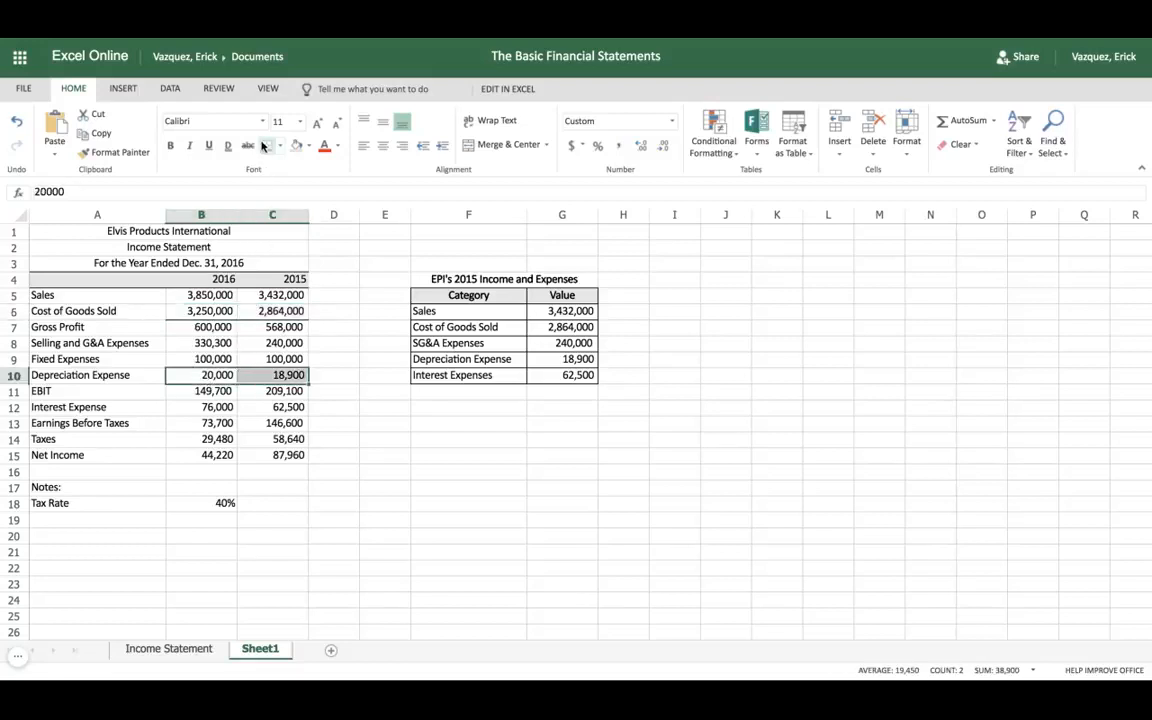
click(264, 146)
click(204, 441)
key(shift+Right)
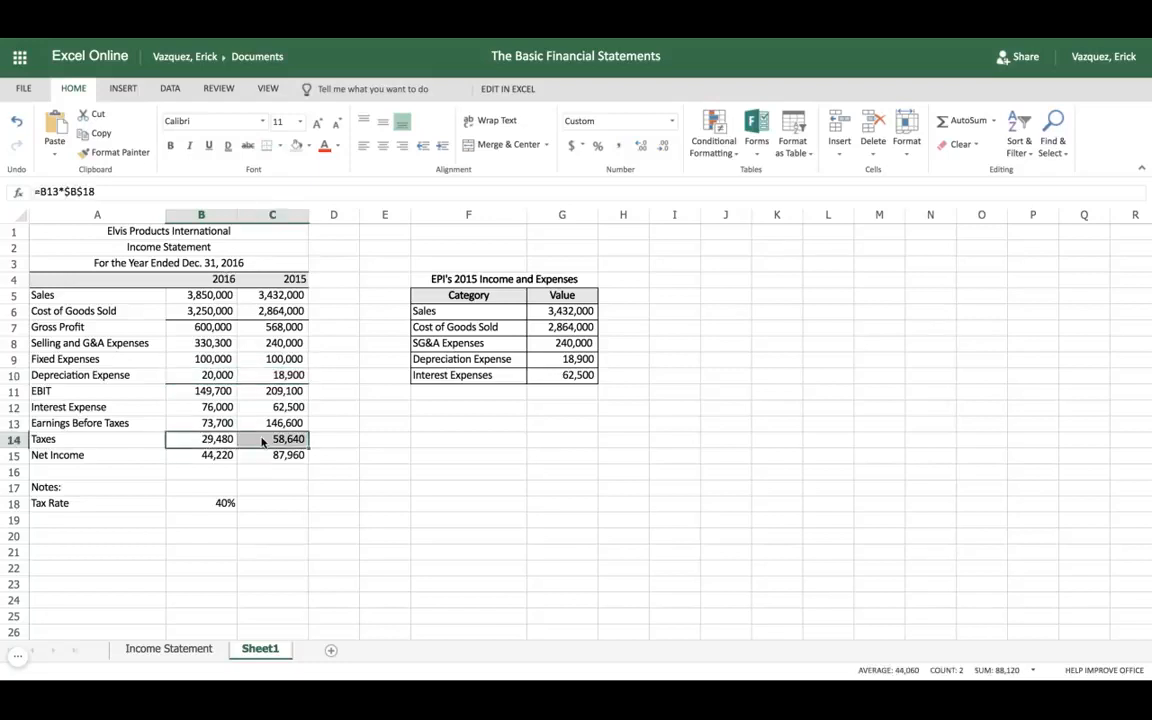
click(279, 146)
key(Escape)
Apply a top and double bottom border to the Net Income values in B15:C15.
click(217, 457)
key(shift+Right)
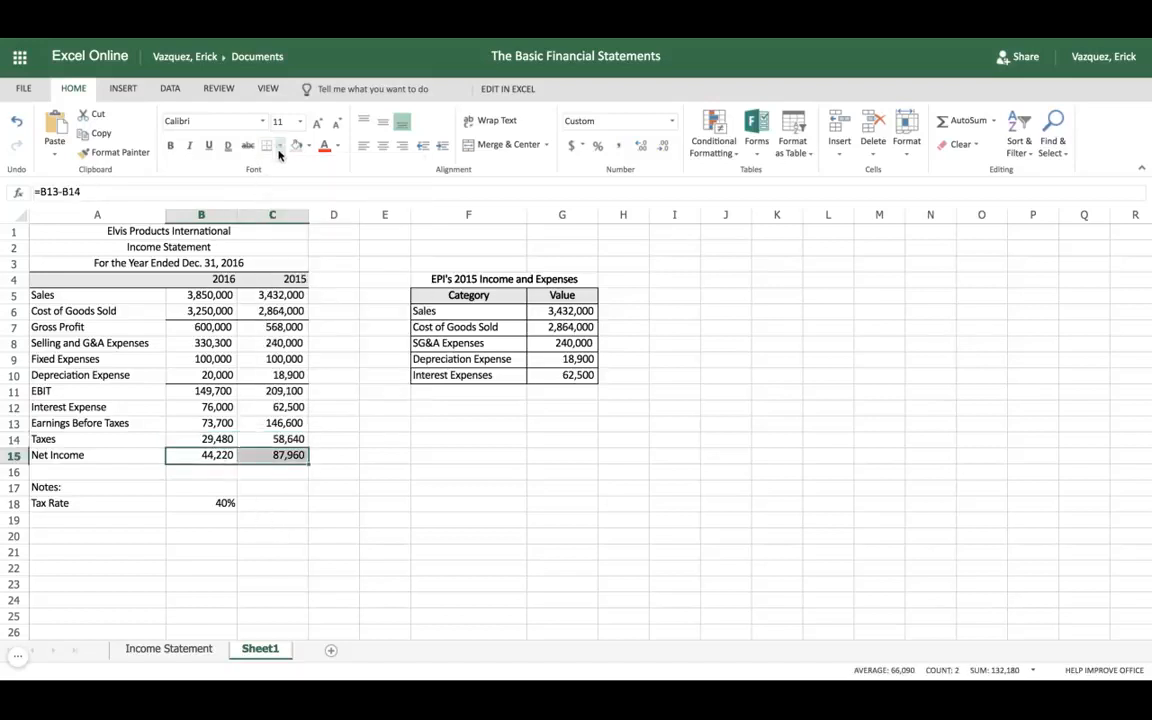
click(279, 146)
click(300, 321)
click(345, 440)
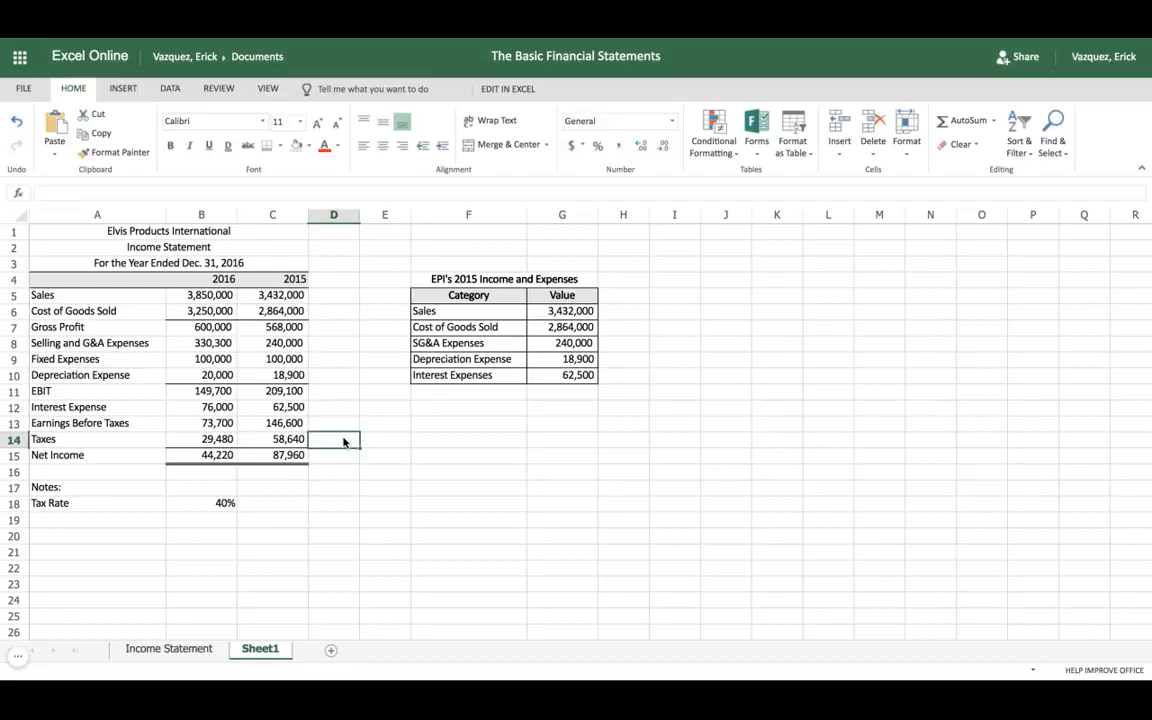
Bold the Gross Profit values in B7:C7 and the EBIT values in B11:C11.
click(190, 329)
key(shift+Right)
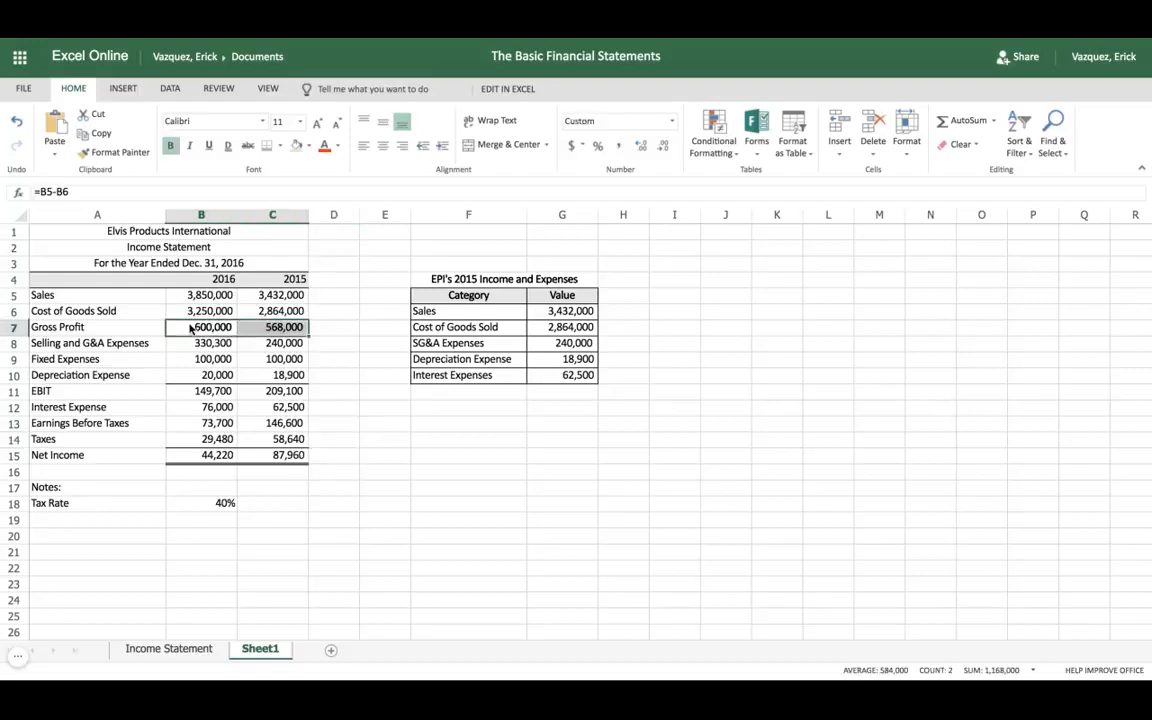
key(ctrl+b)
click(210, 393)
key(shift+Right)
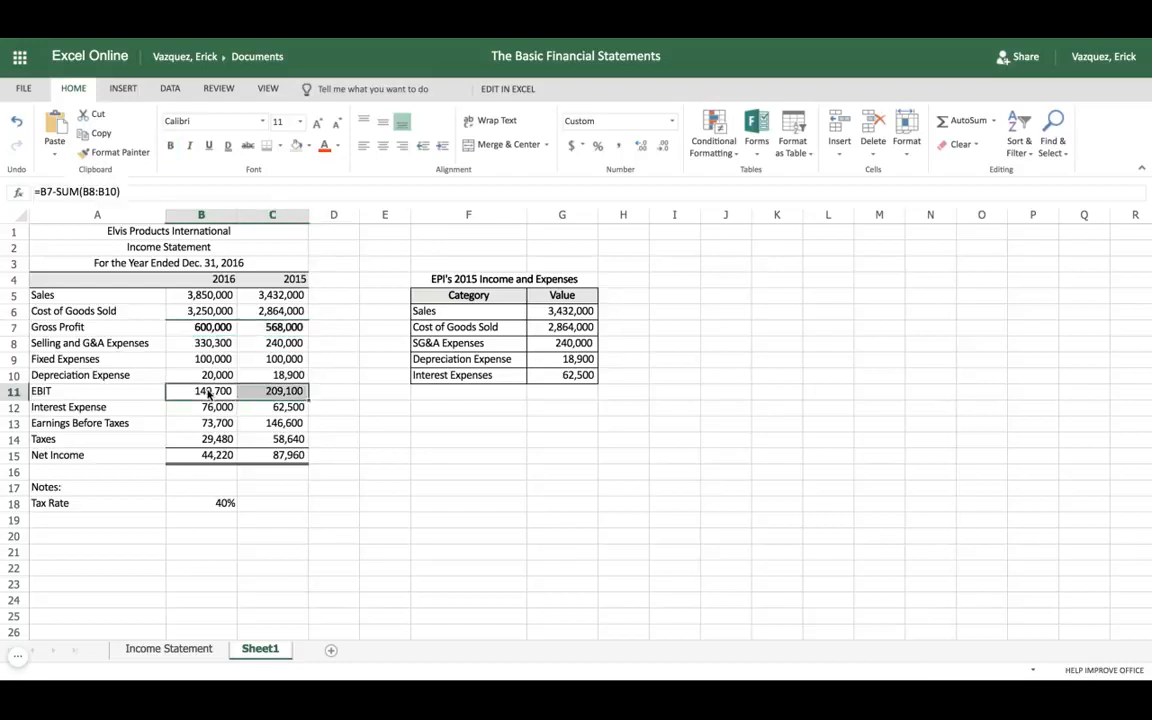
key(ctrl+b)
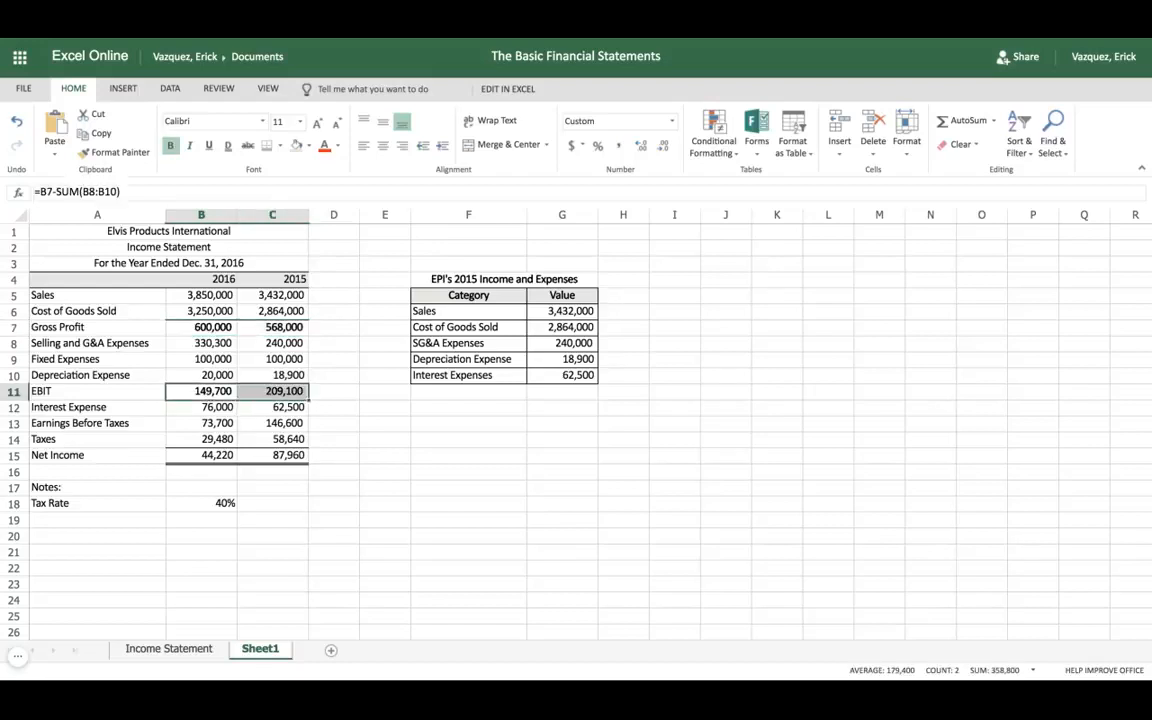
Bold the Earnings Before Taxes values in B13:C13 and the Net Income values in B15:C15.
click(216, 424)
key(shift+Right)
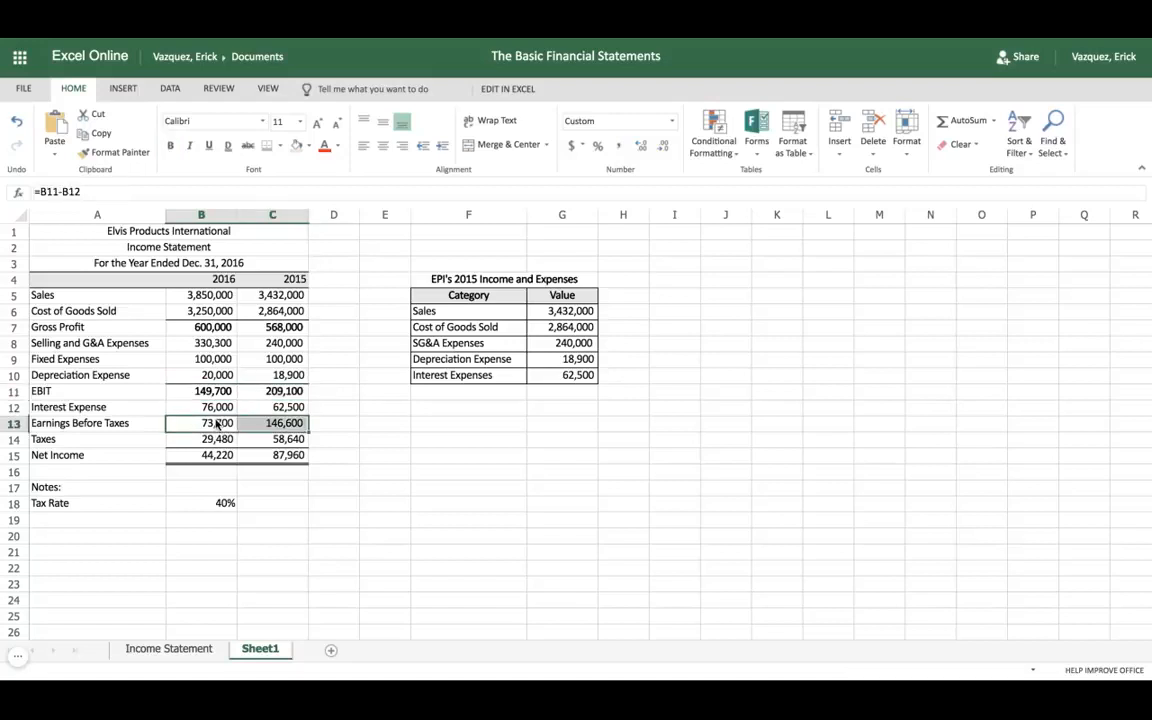
key(ctrl+b)
click(213, 457)
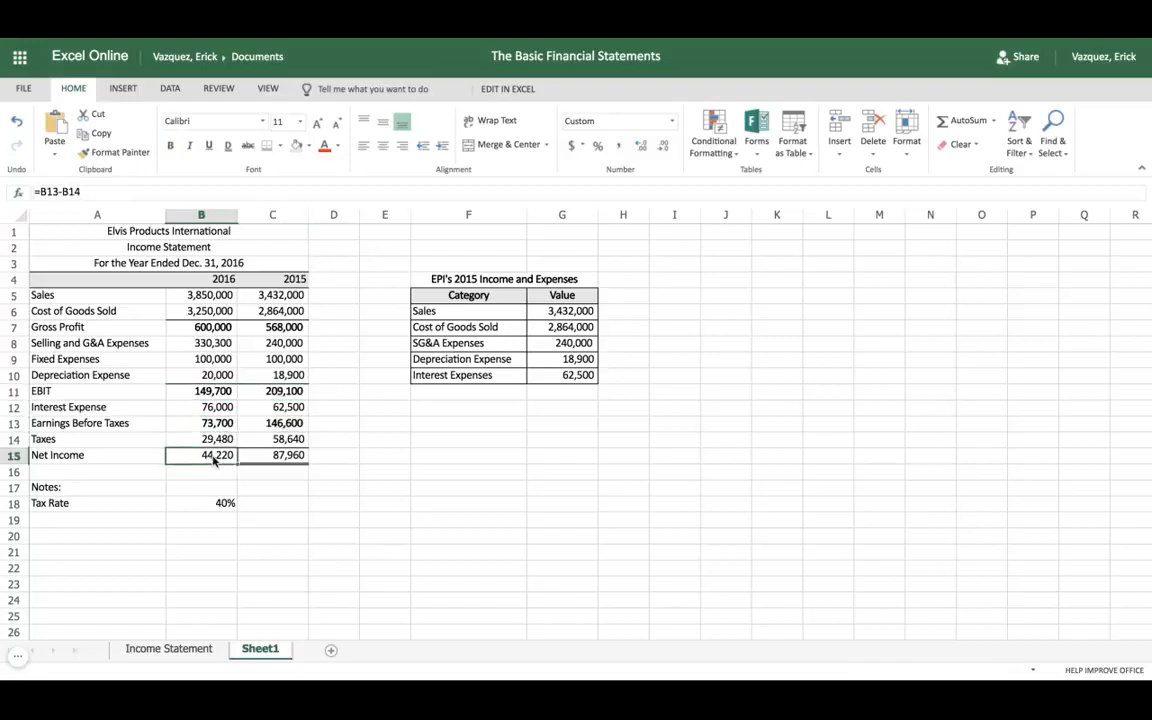
drag(213, 457, 272, 457)
key(ctrl+b)
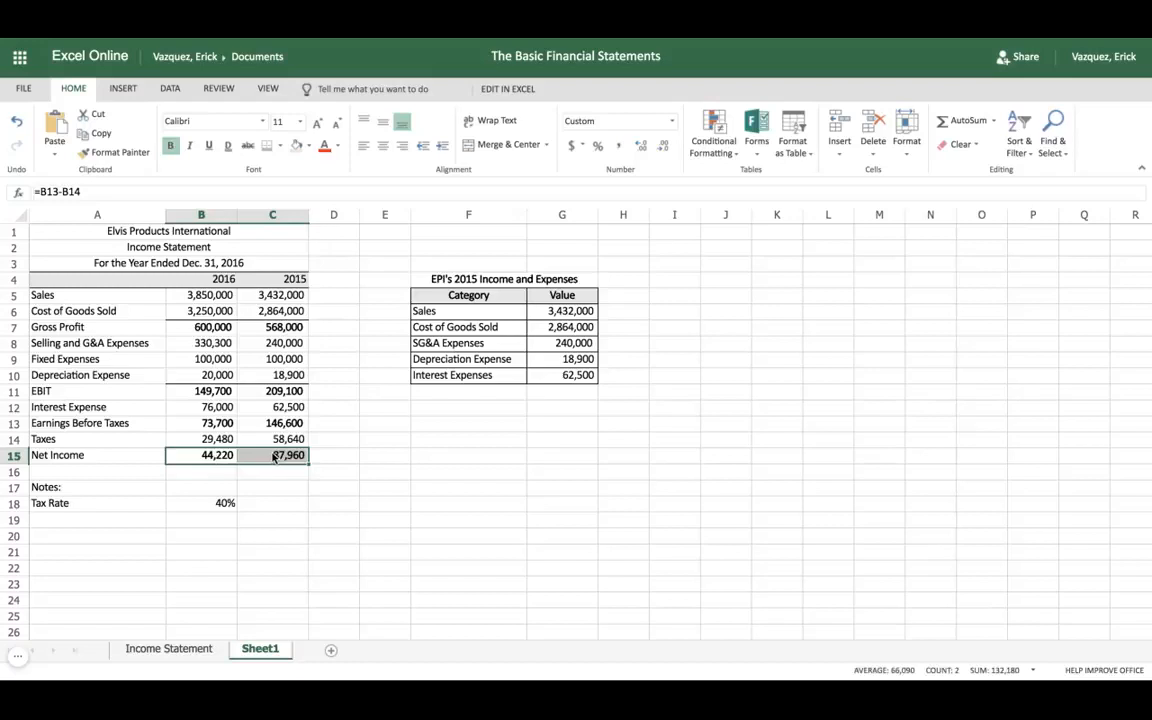
Check the finished statement against the Income Statement sheet and return to Sheet1.
scroll(322, 489, down, 1)
scroll(322, 489, up, 1)
click(180, 650)
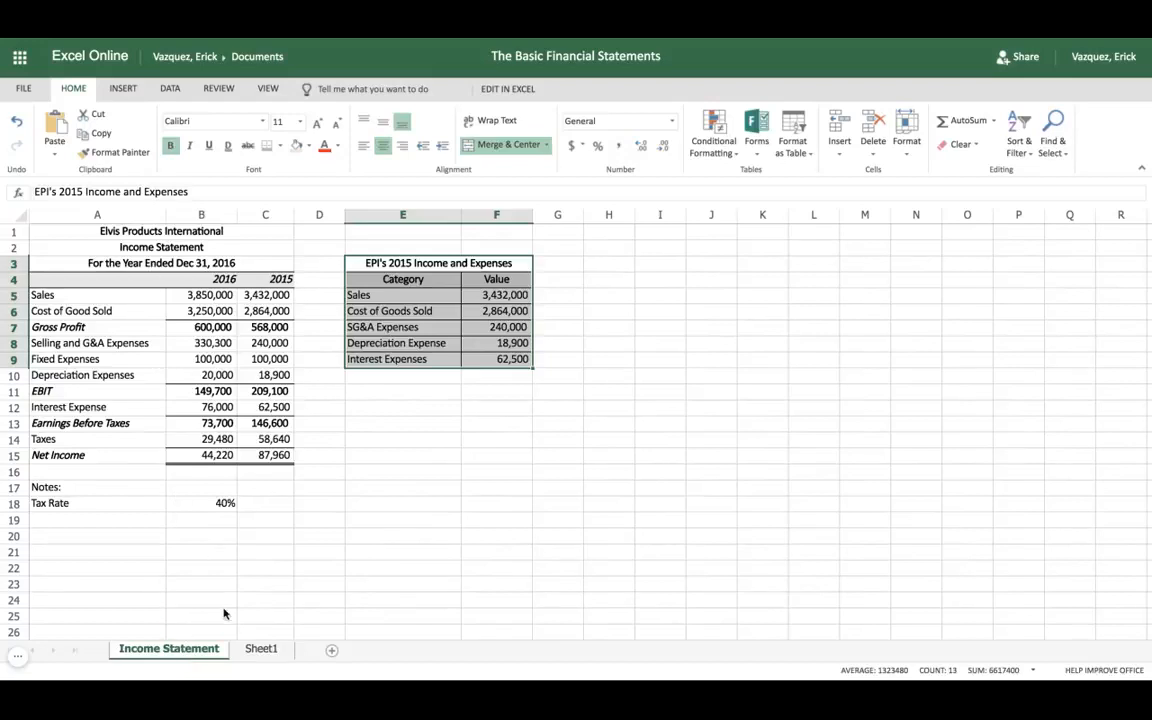
click(255, 648)
click(288, 568)
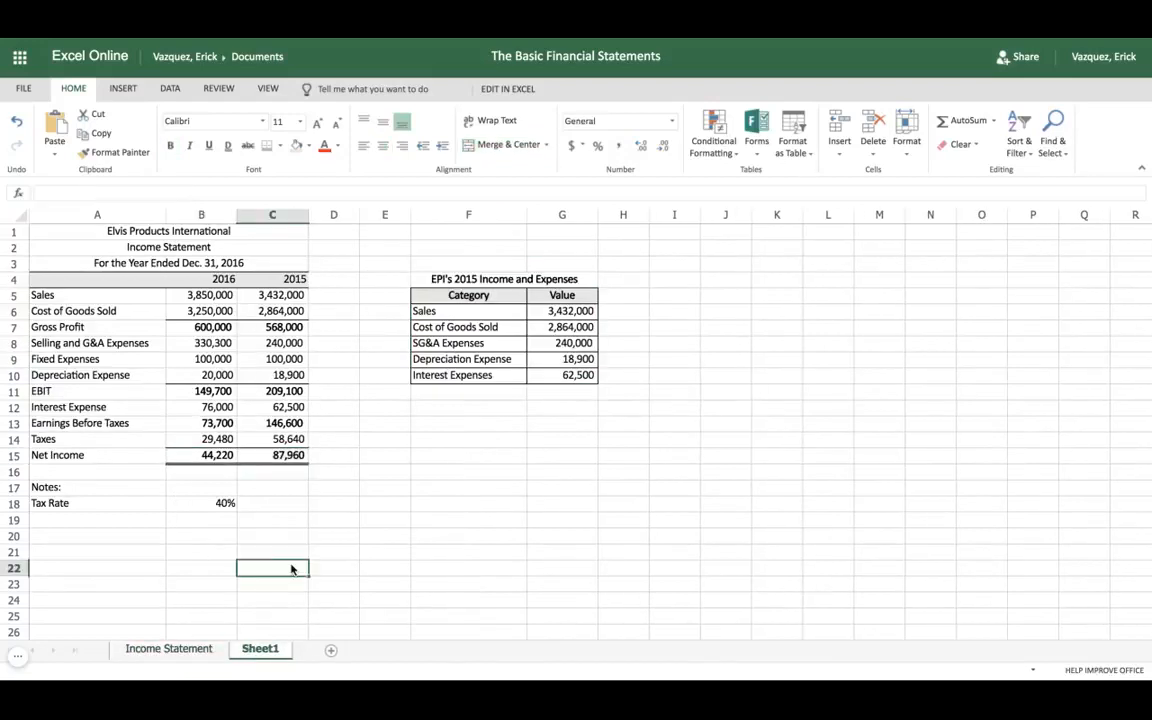